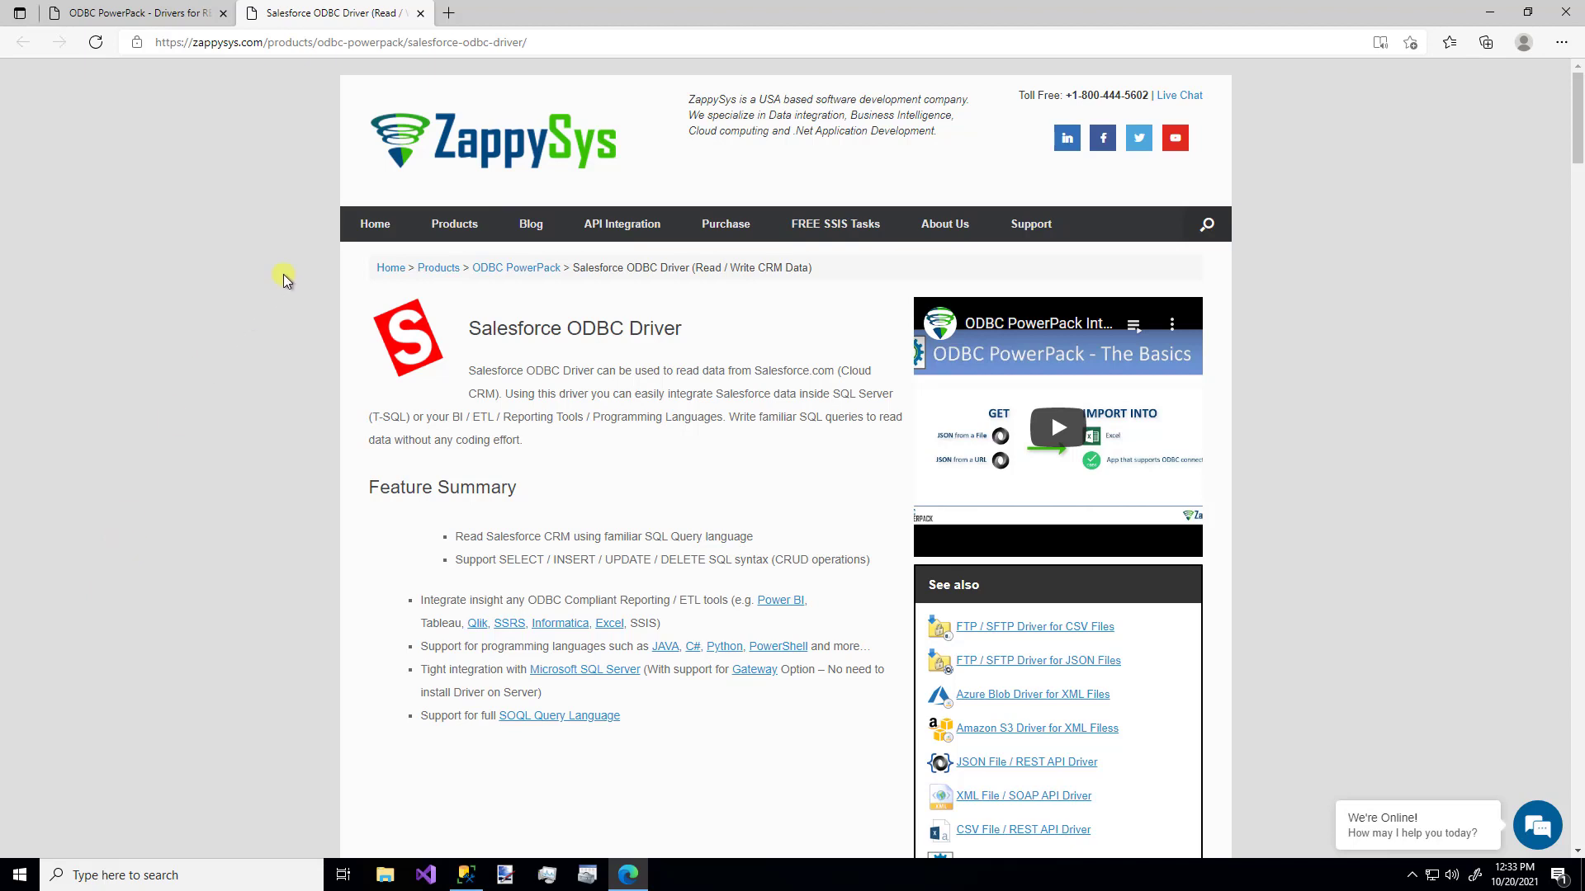
# - Browse Products > ODBC PowerPack on the ZappySys site, then close the Edge window
pyautogui.click(456, 226)
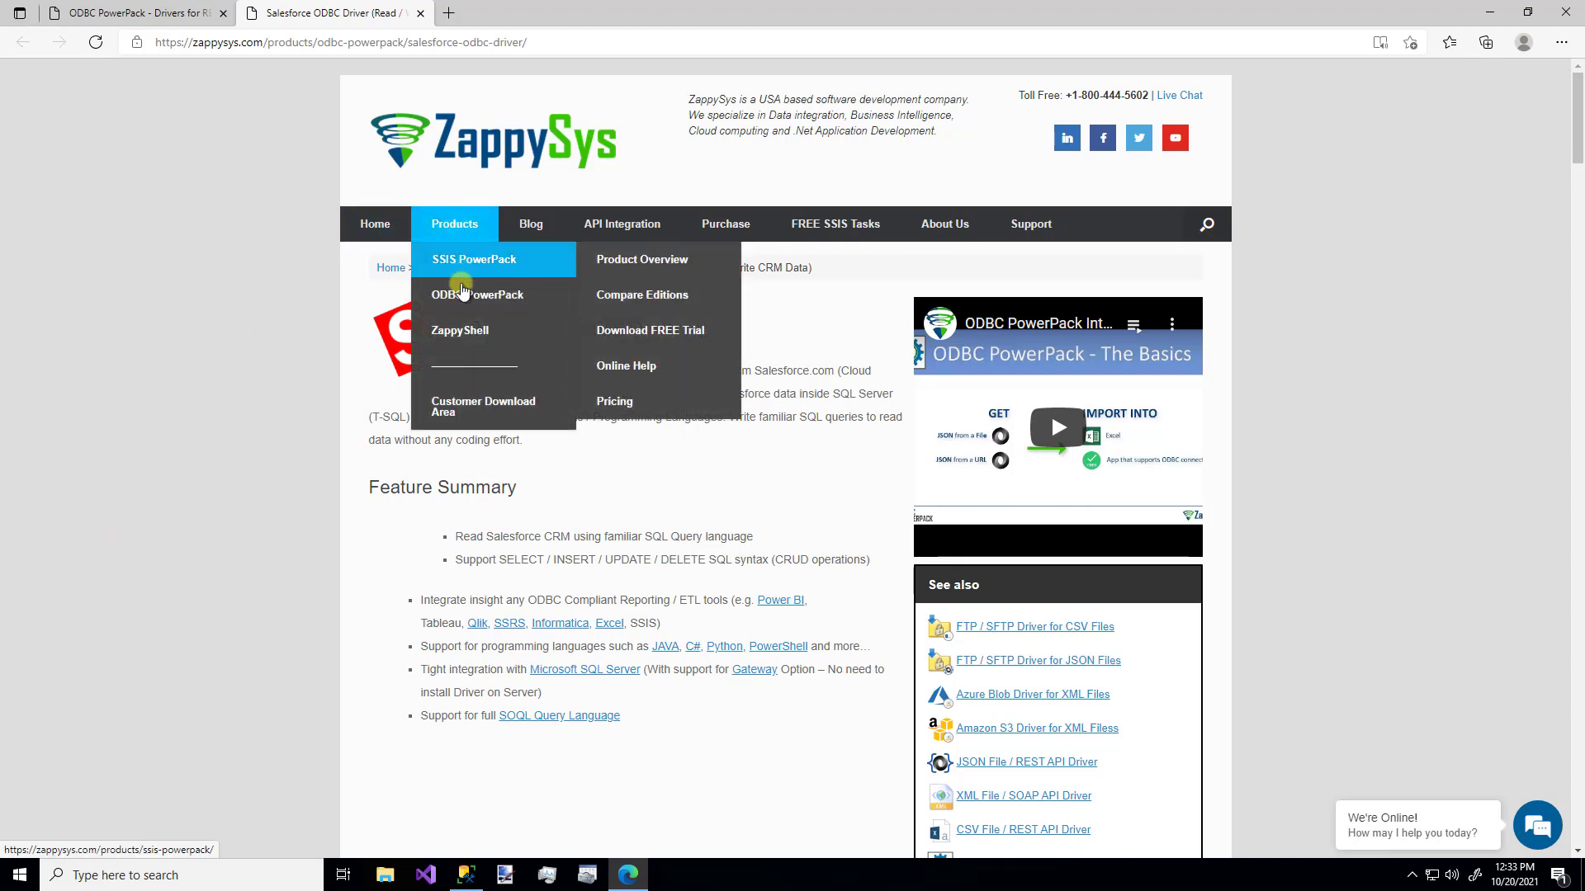
pyautogui.moveTo(461, 299)
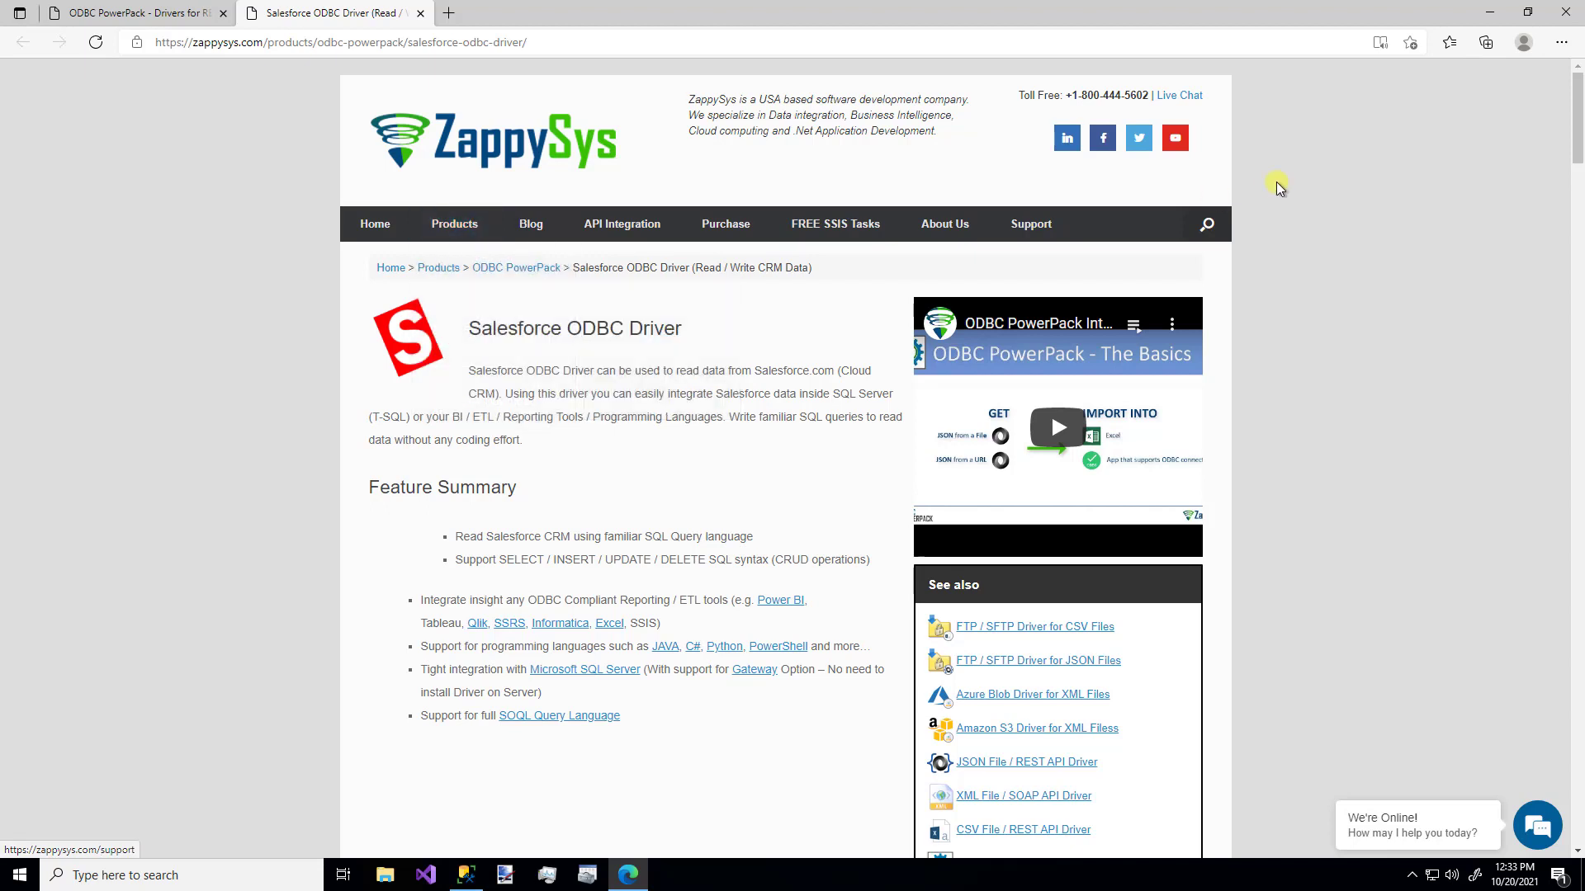
pyautogui.click(1565, 11)
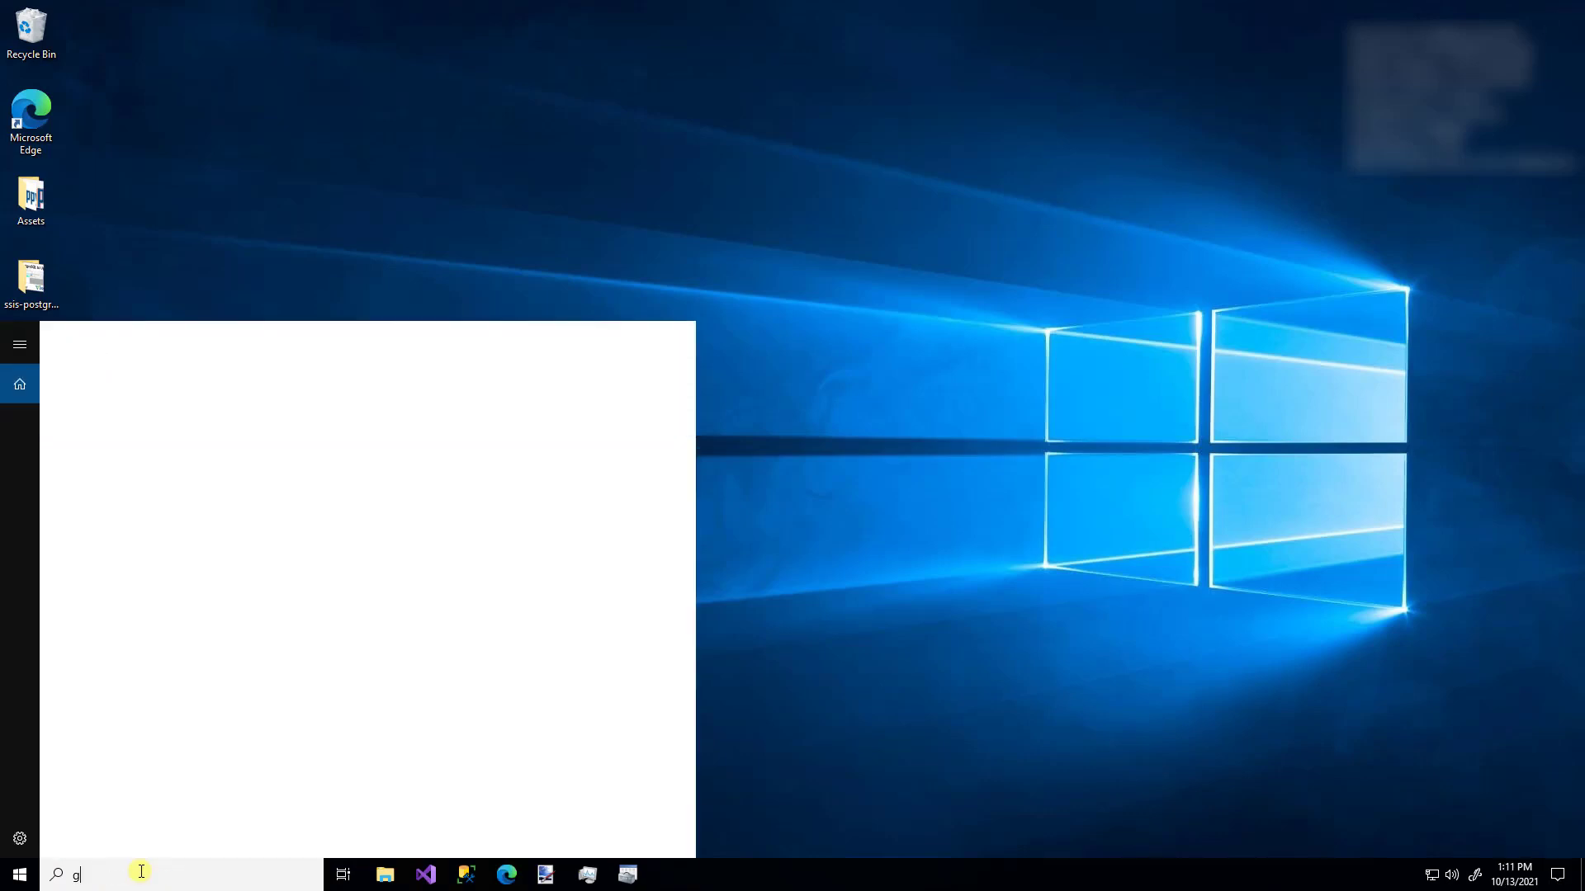
# - Launch ZappySys Data Gateway Configuration via 'gatew' and check the Users list without adding one
pyautogui.write('gatew')
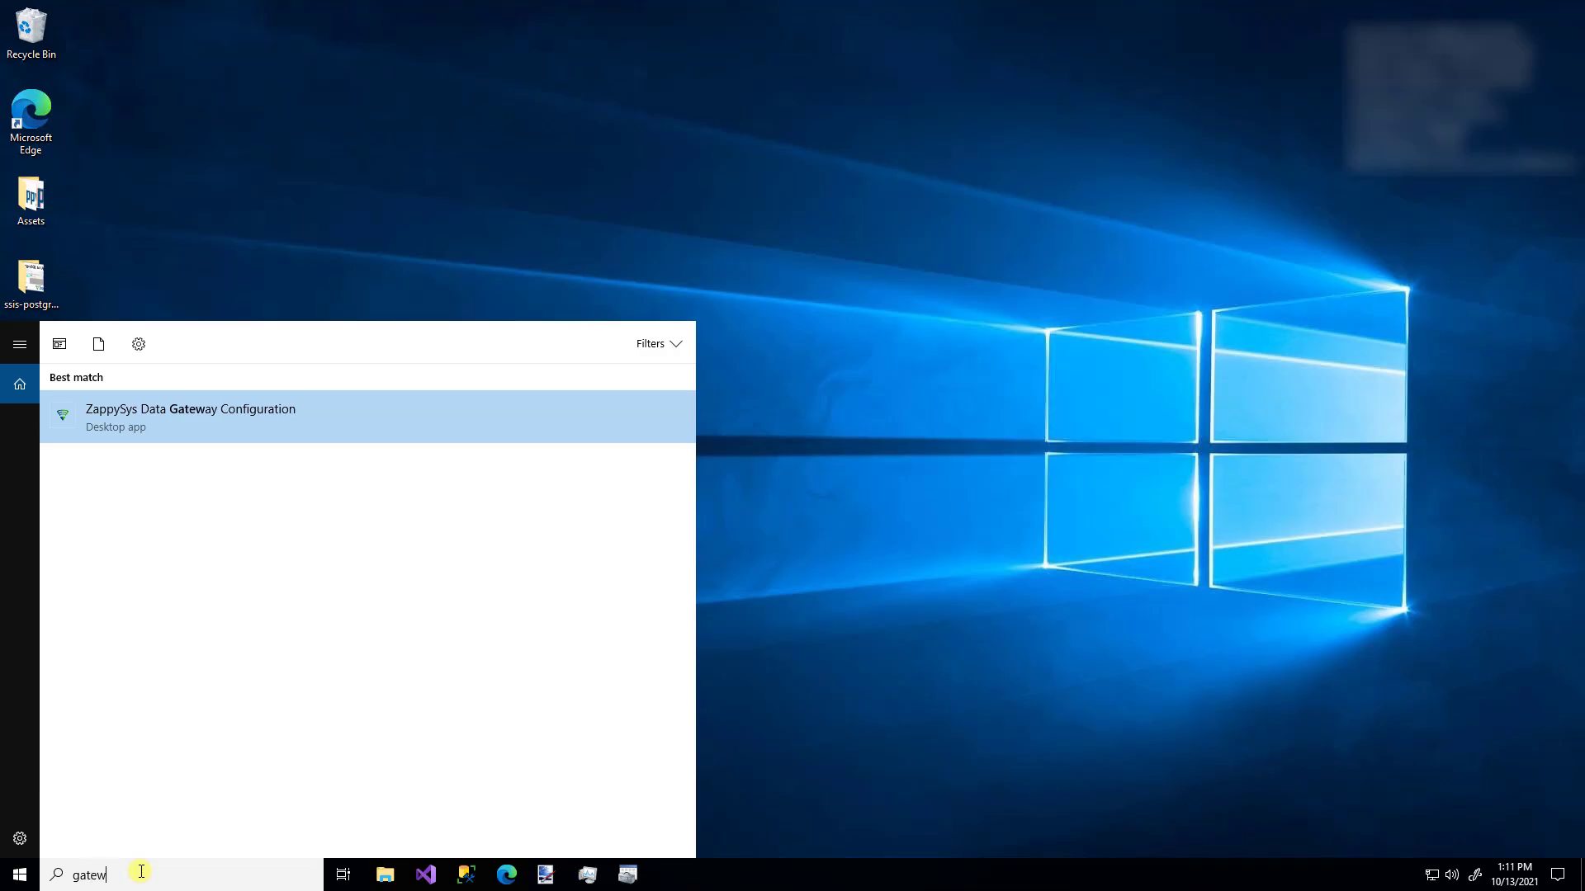
pyautogui.press('Return')
pyautogui.click(681, 551)
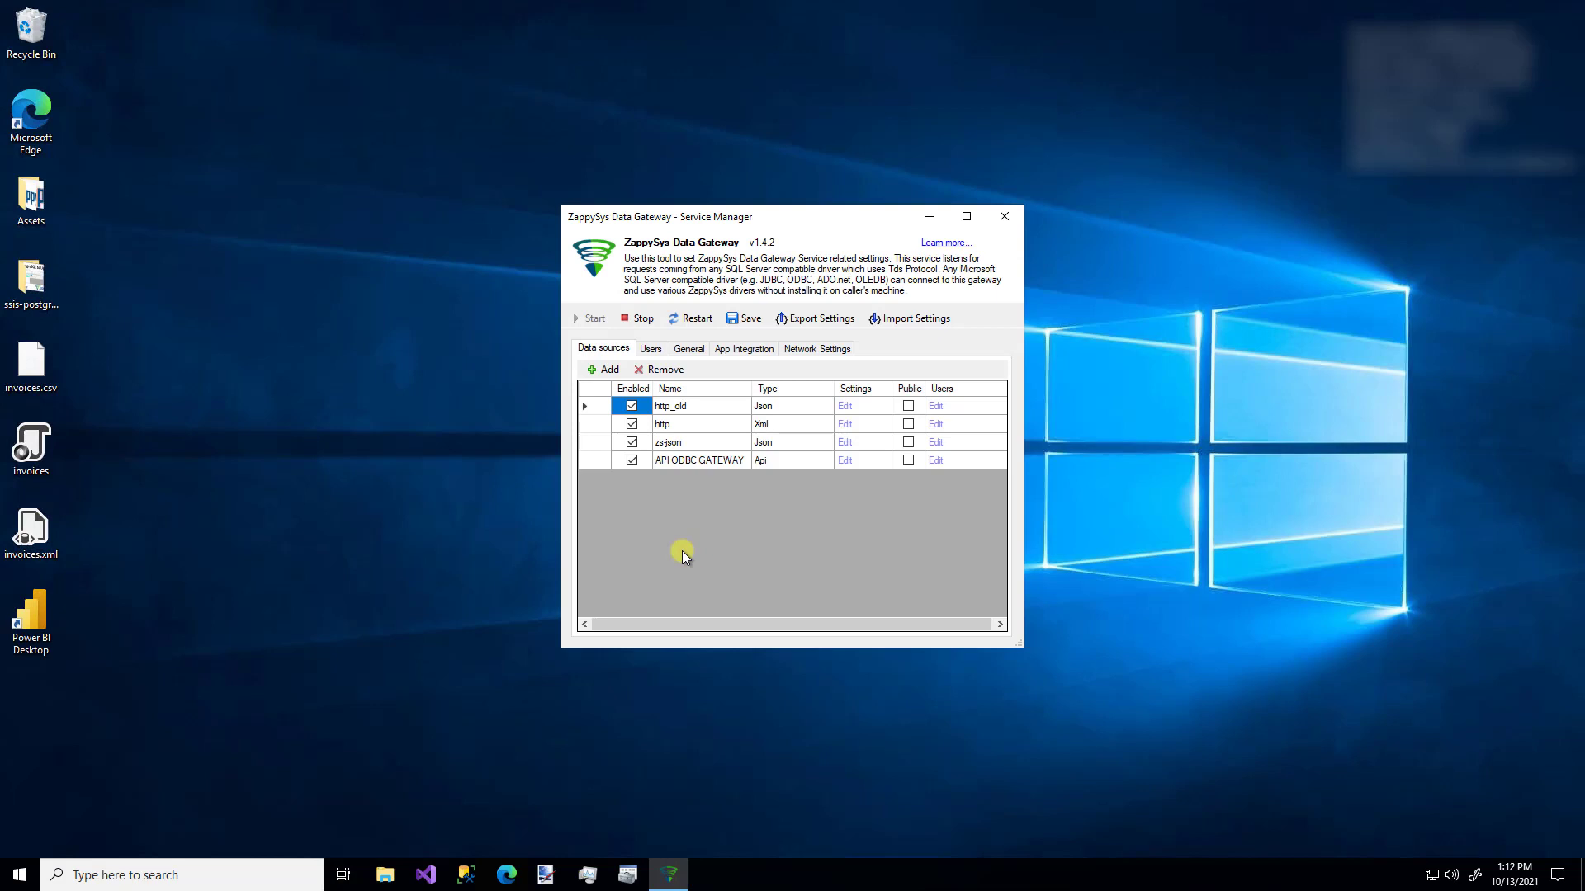
pyautogui.click(651, 349)
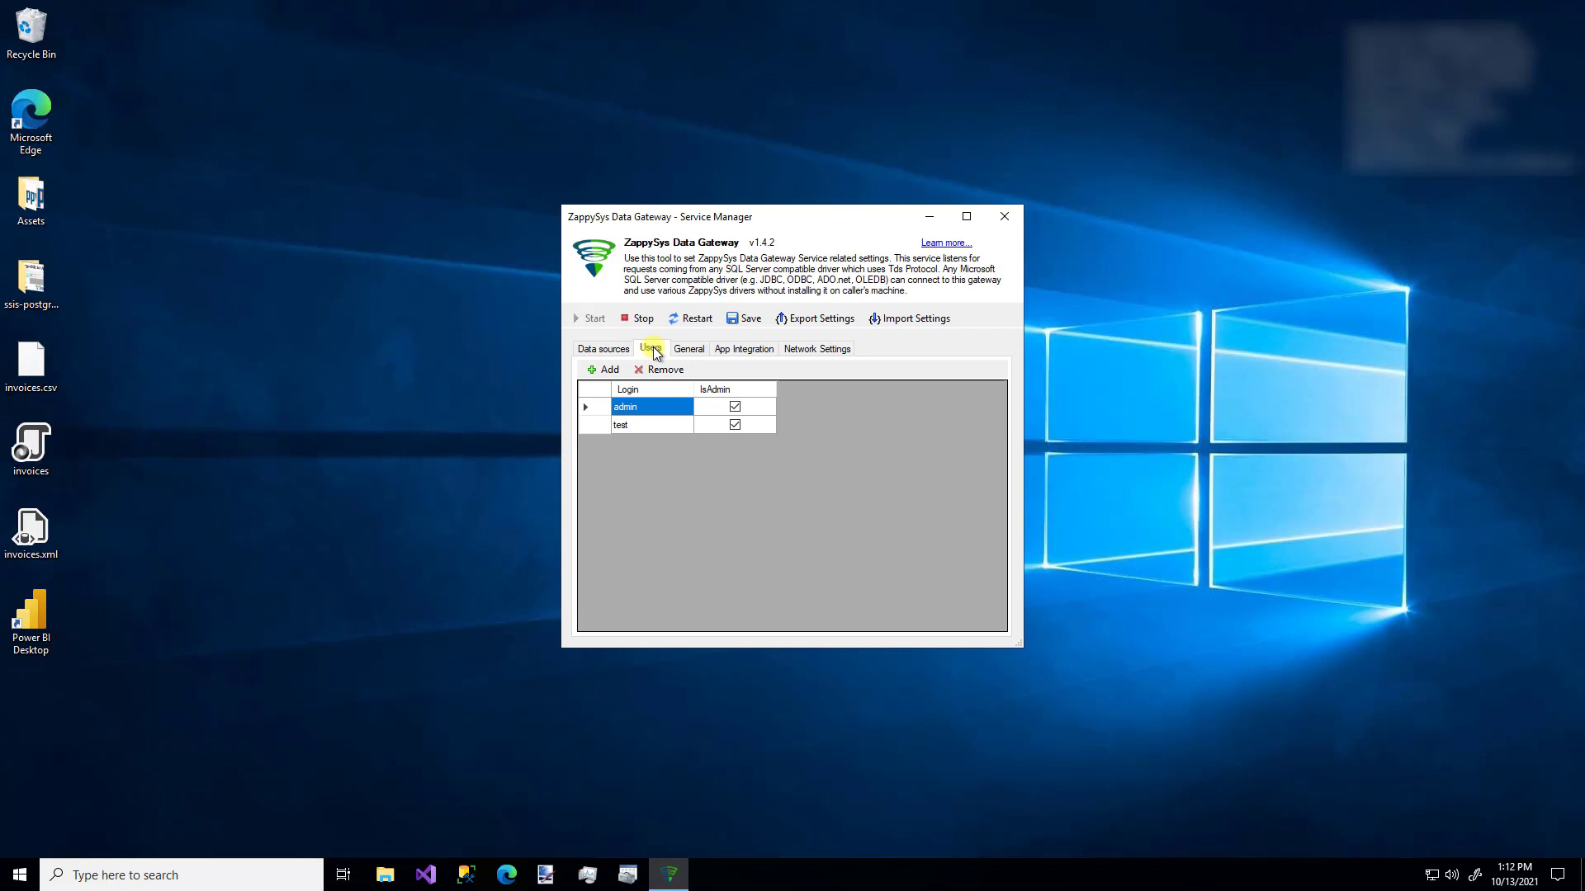
pyautogui.click(607, 369)
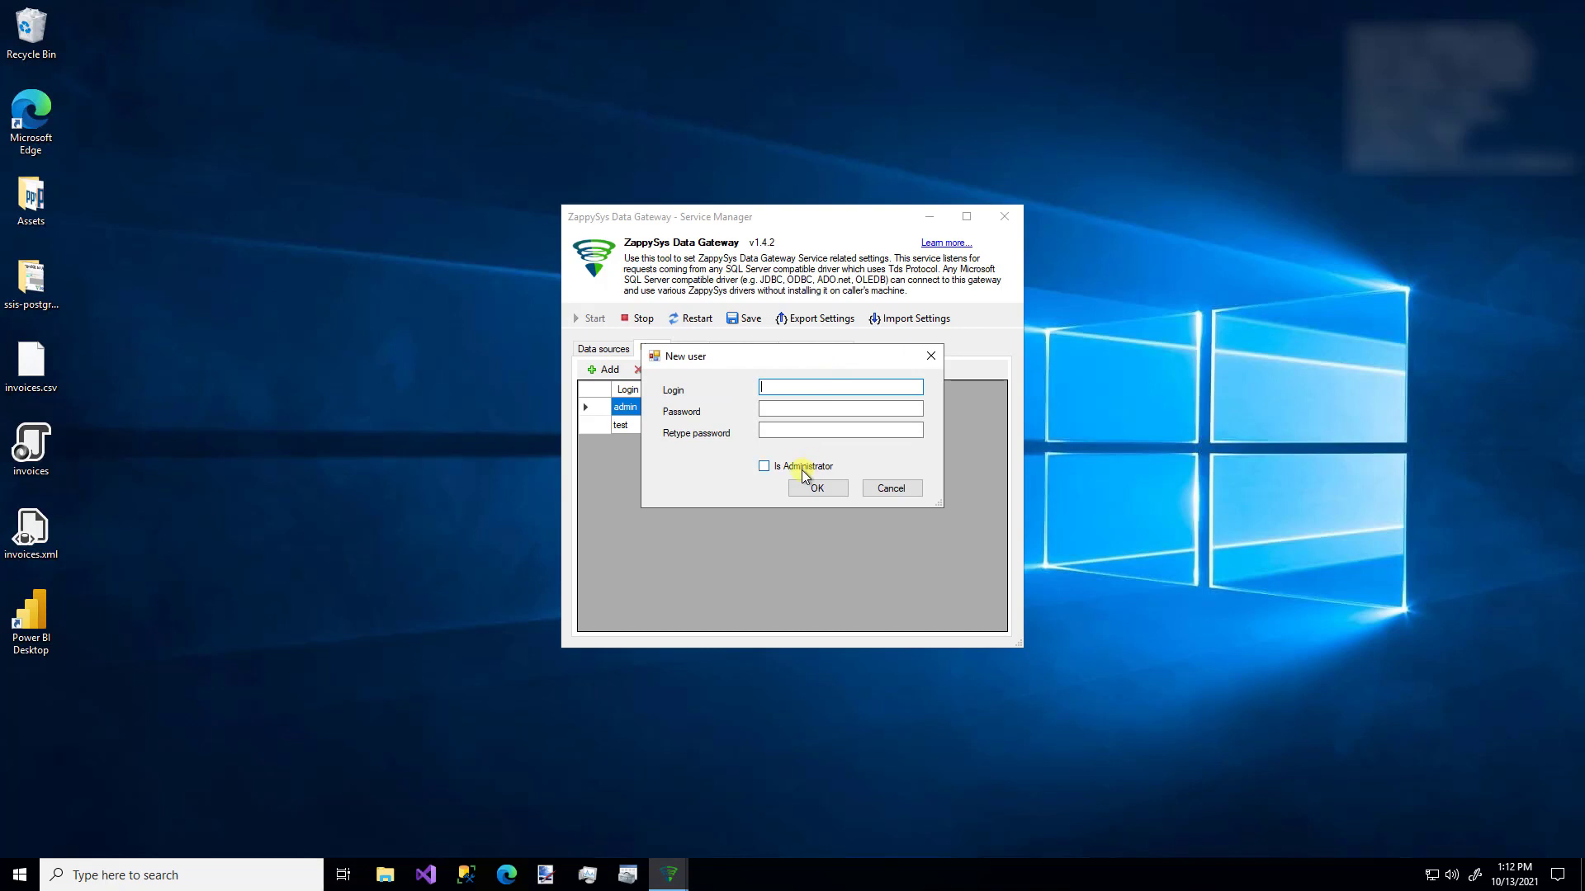
pyautogui.click(885, 489)
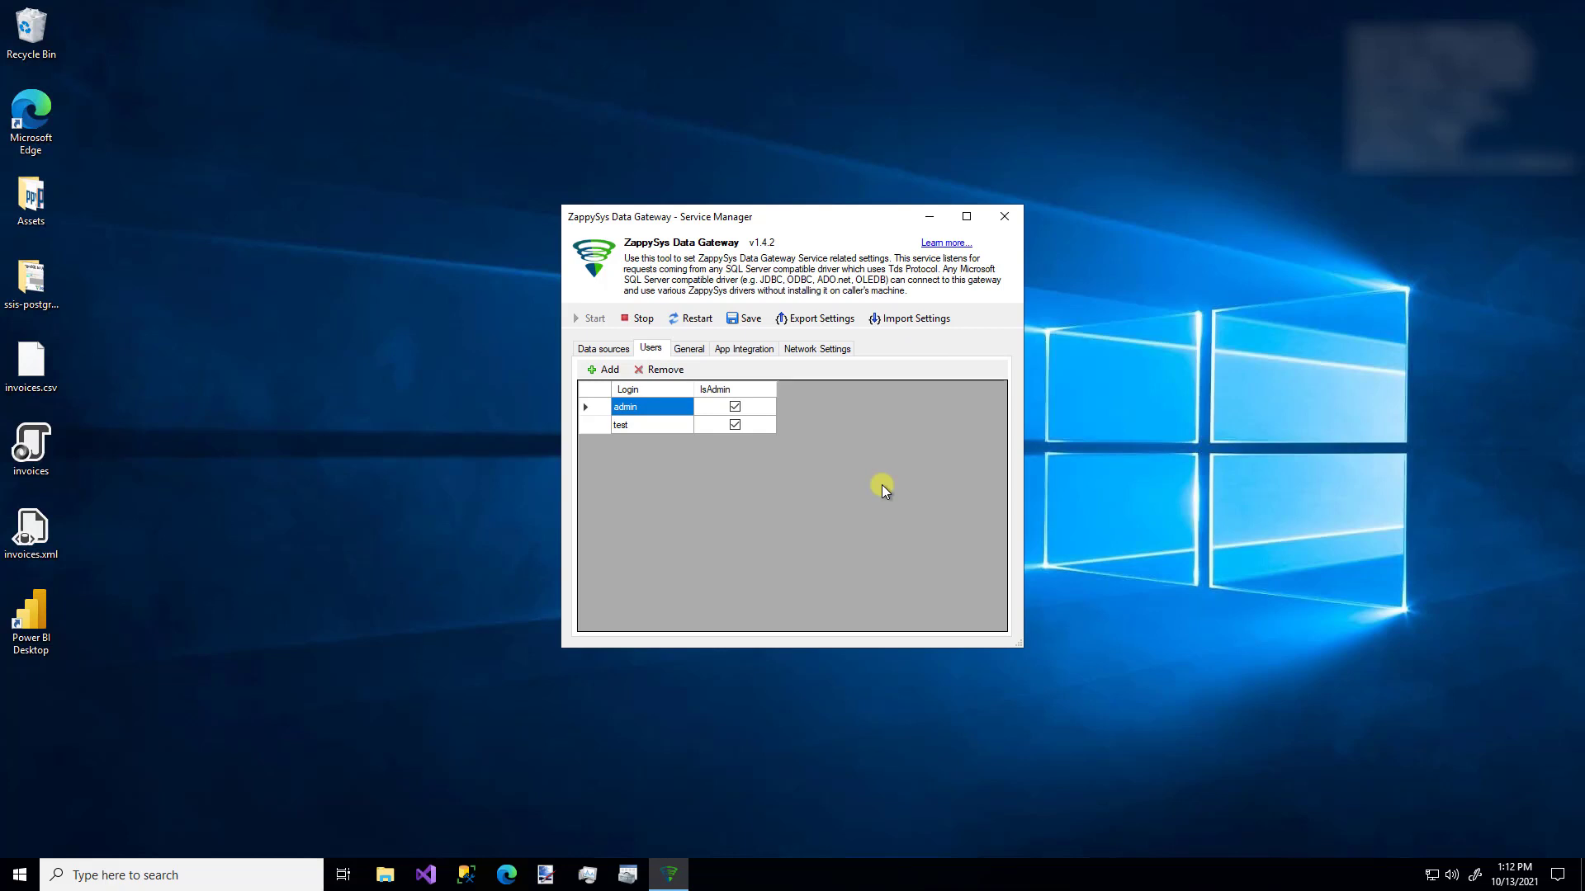
# - Add an inbound firewall rule for the gateway under Network Settings, then return to Data sources
pyautogui.click(821, 351)
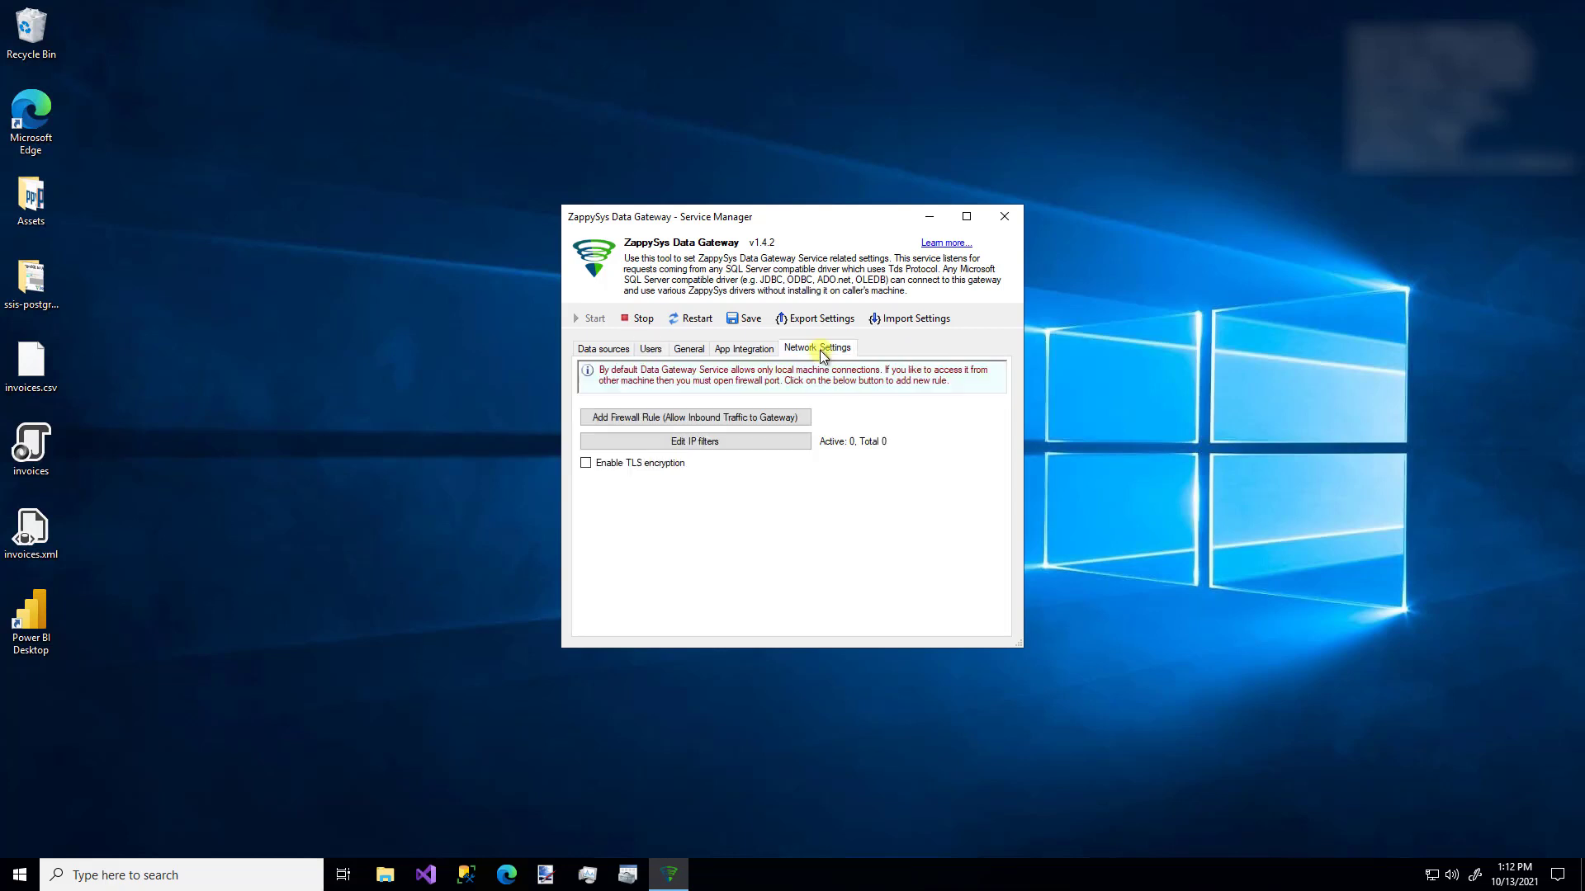
pyautogui.click(748, 420)
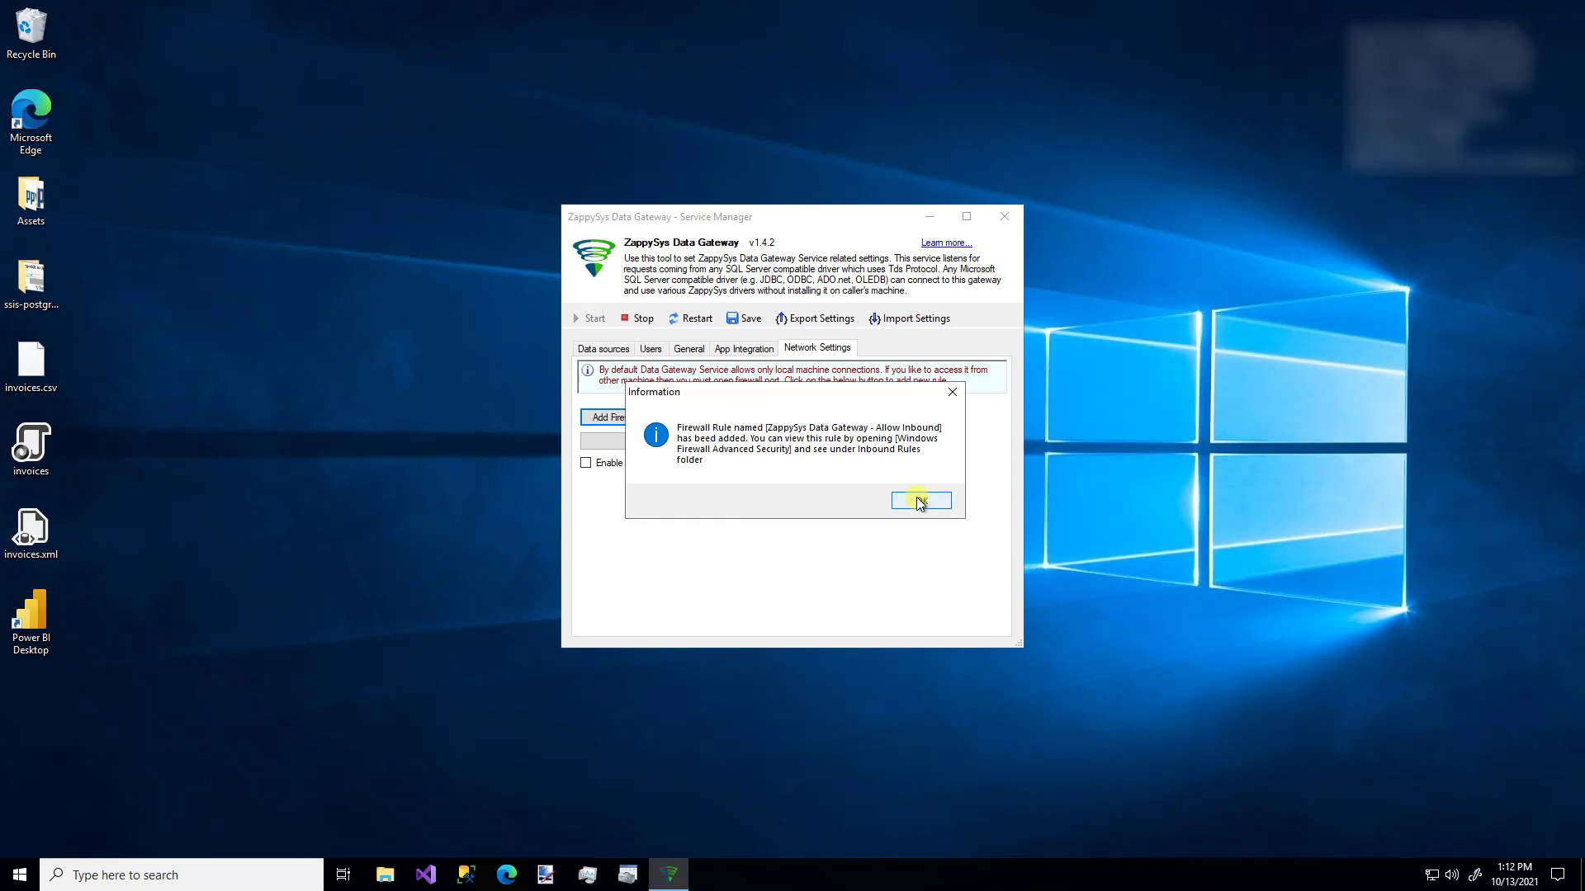
pyautogui.click(919, 501)
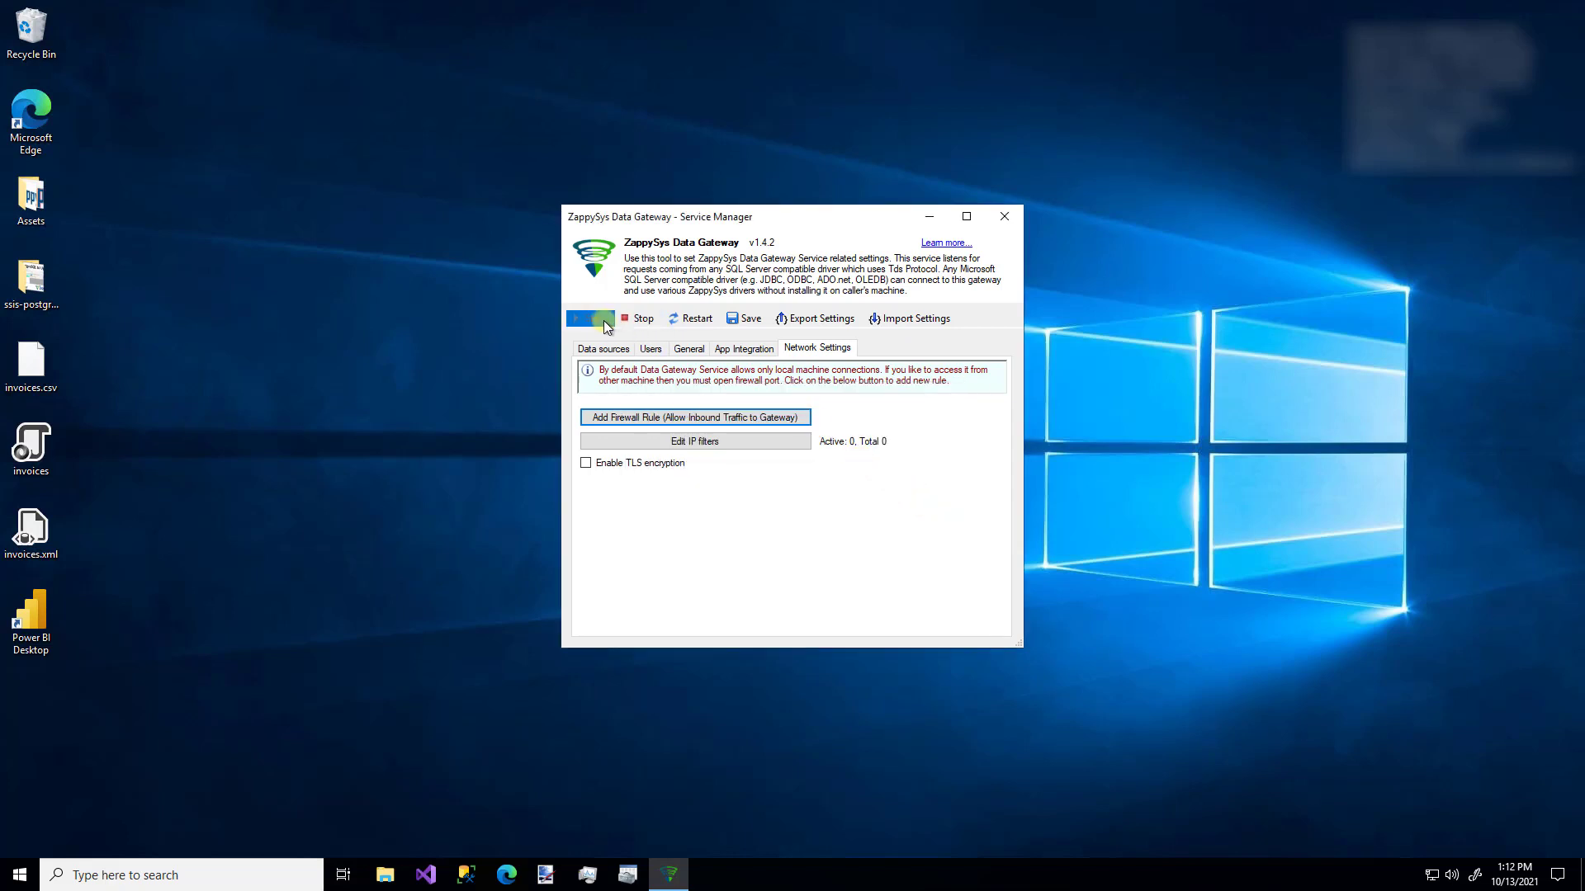
pyautogui.click(601, 350)
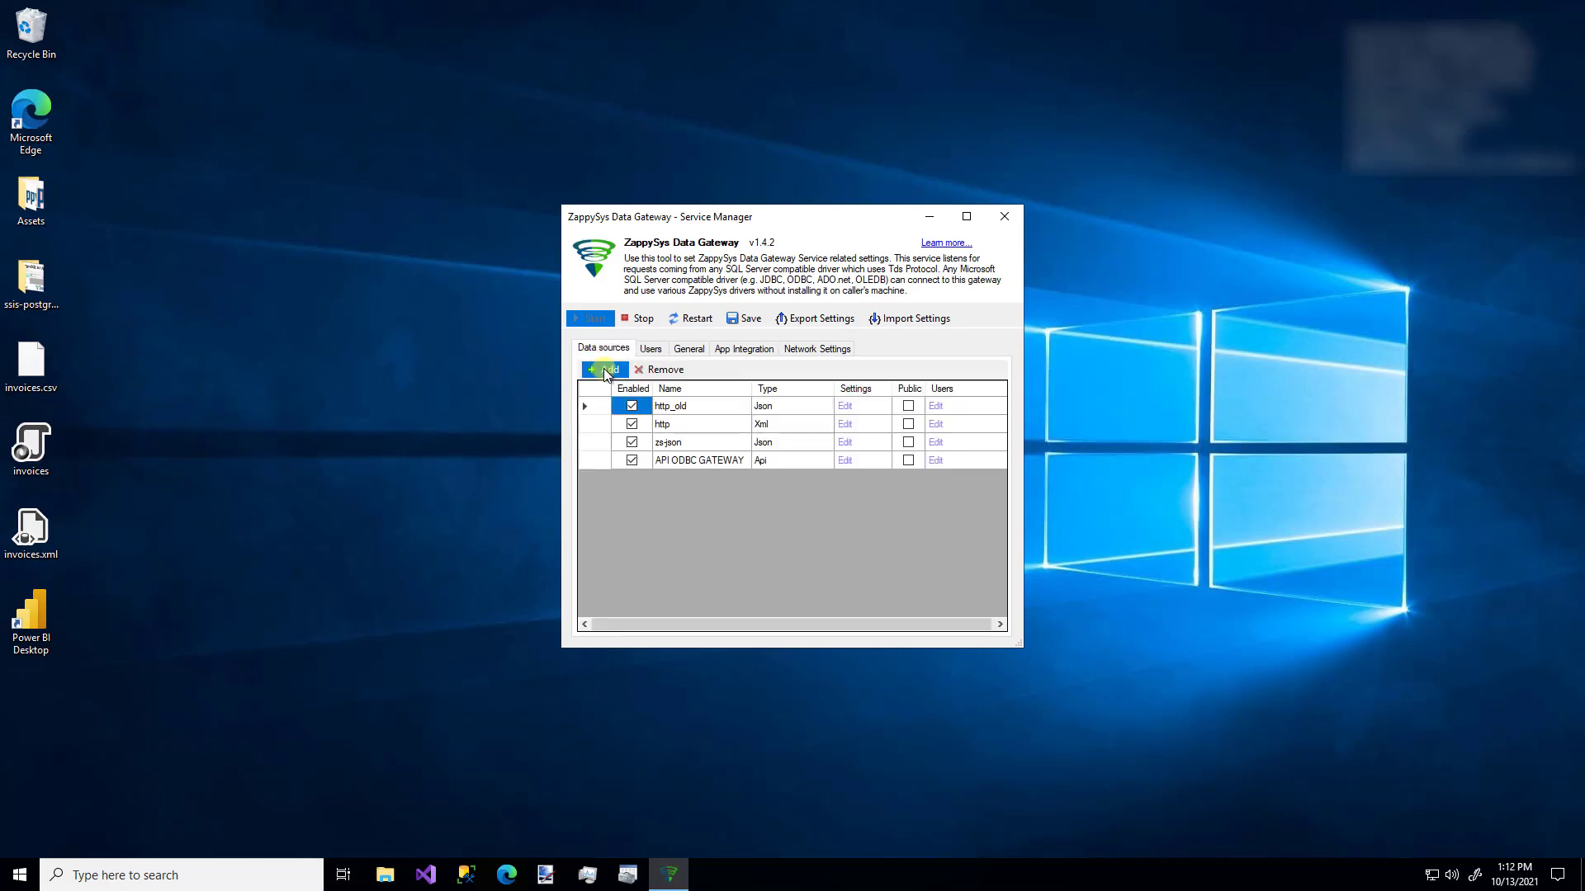
# - Add a new Salesforce data source named MyData
pyautogui.click(605, 371)
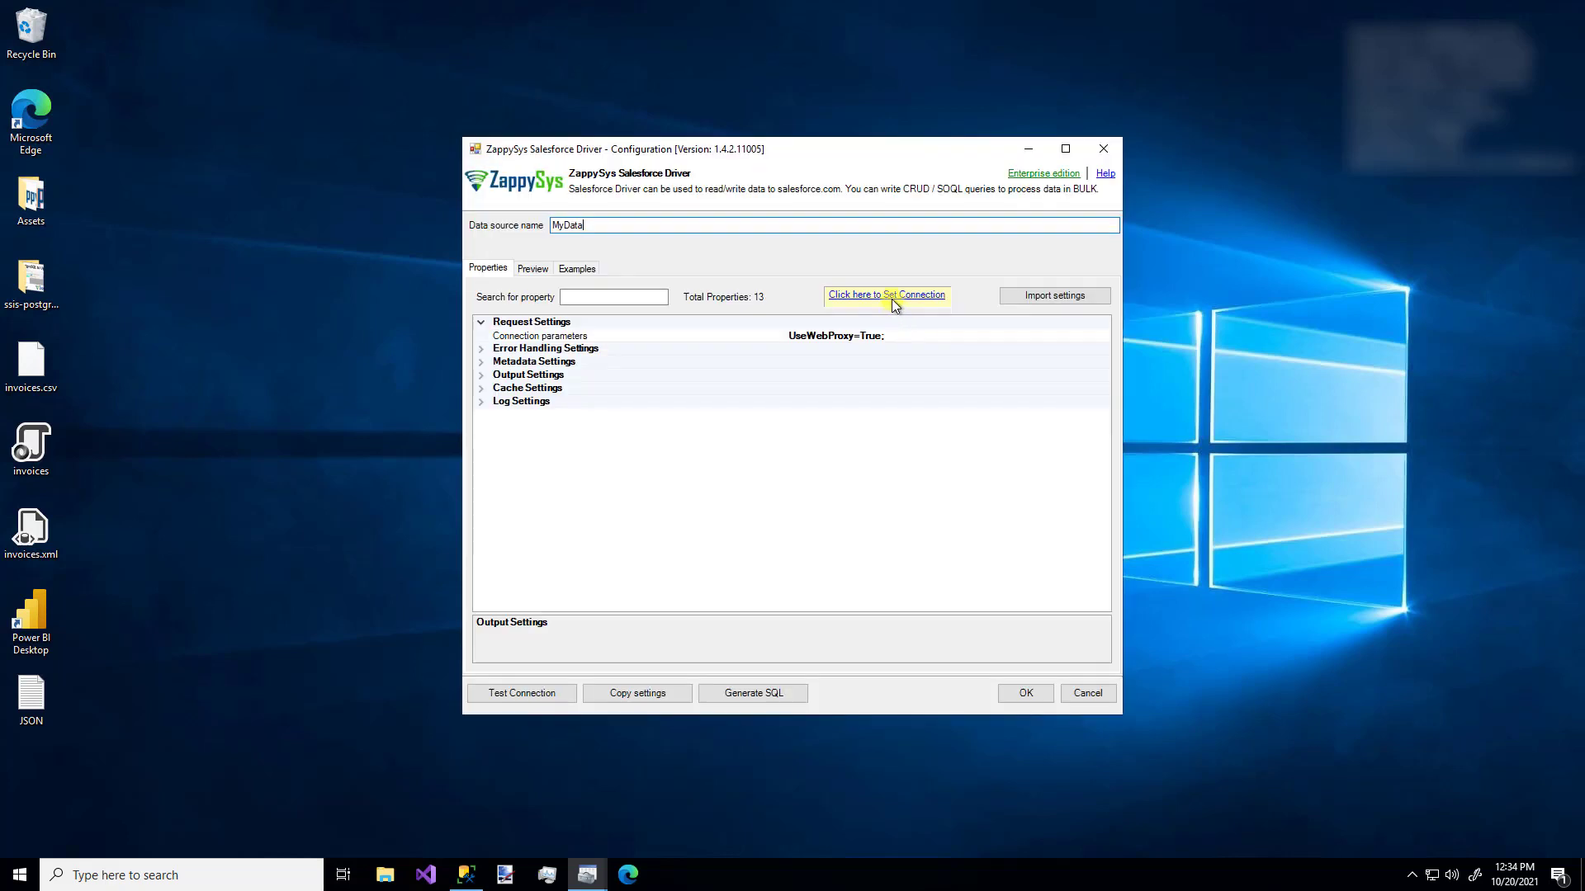
pyautogui.click(895, 297)
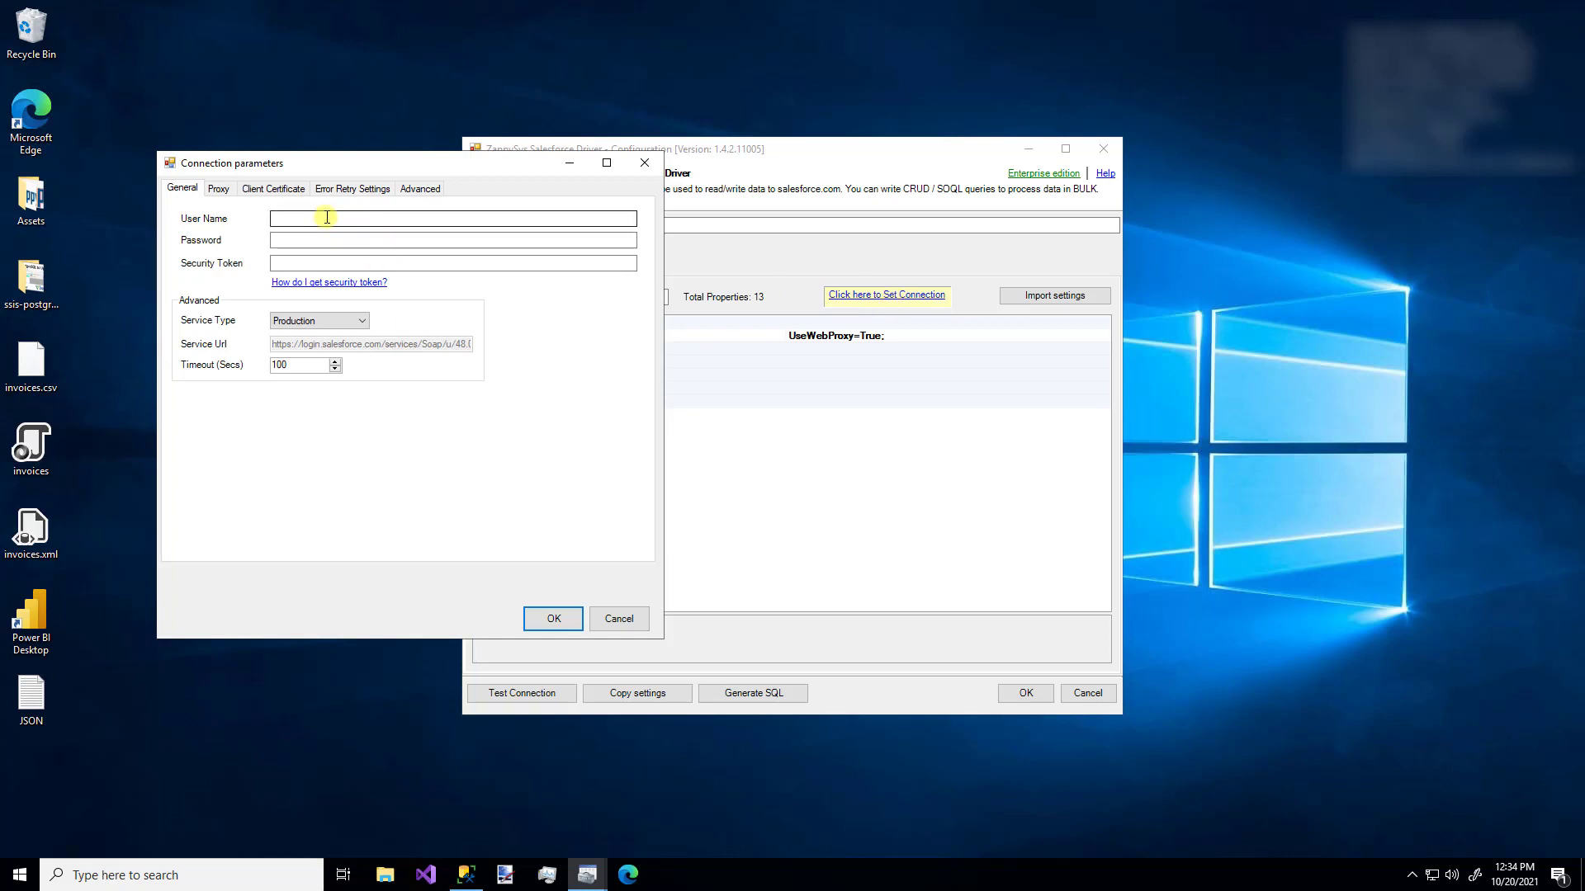
pyautogui.click(641, 169)
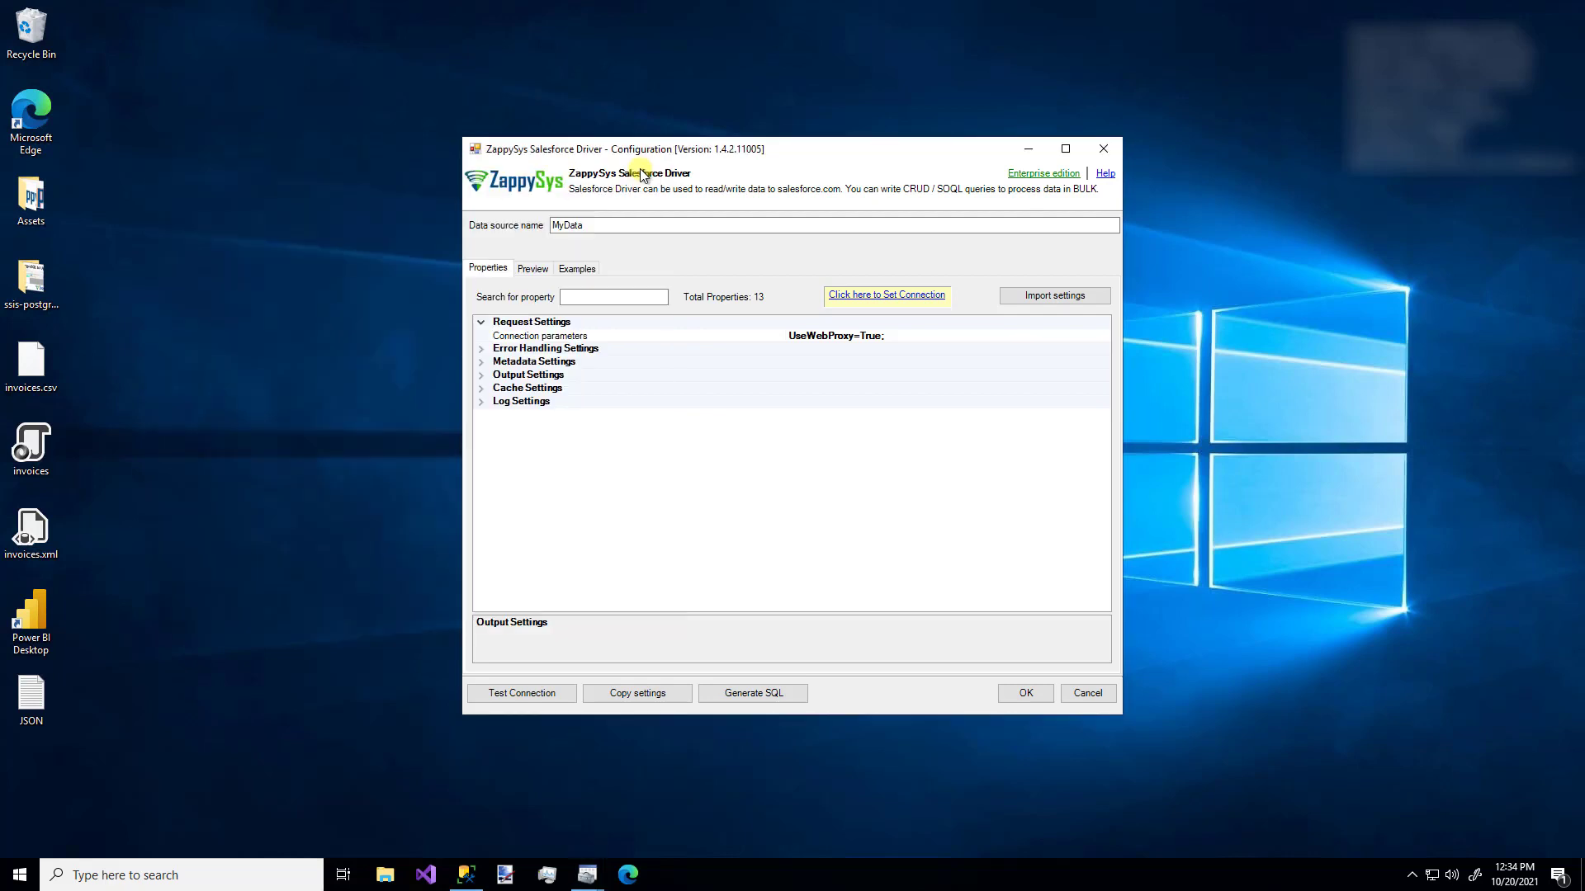
# - Import the saved Salesforce connection settings by pasting them into Import settings
pyautogui.click(1053, 295)
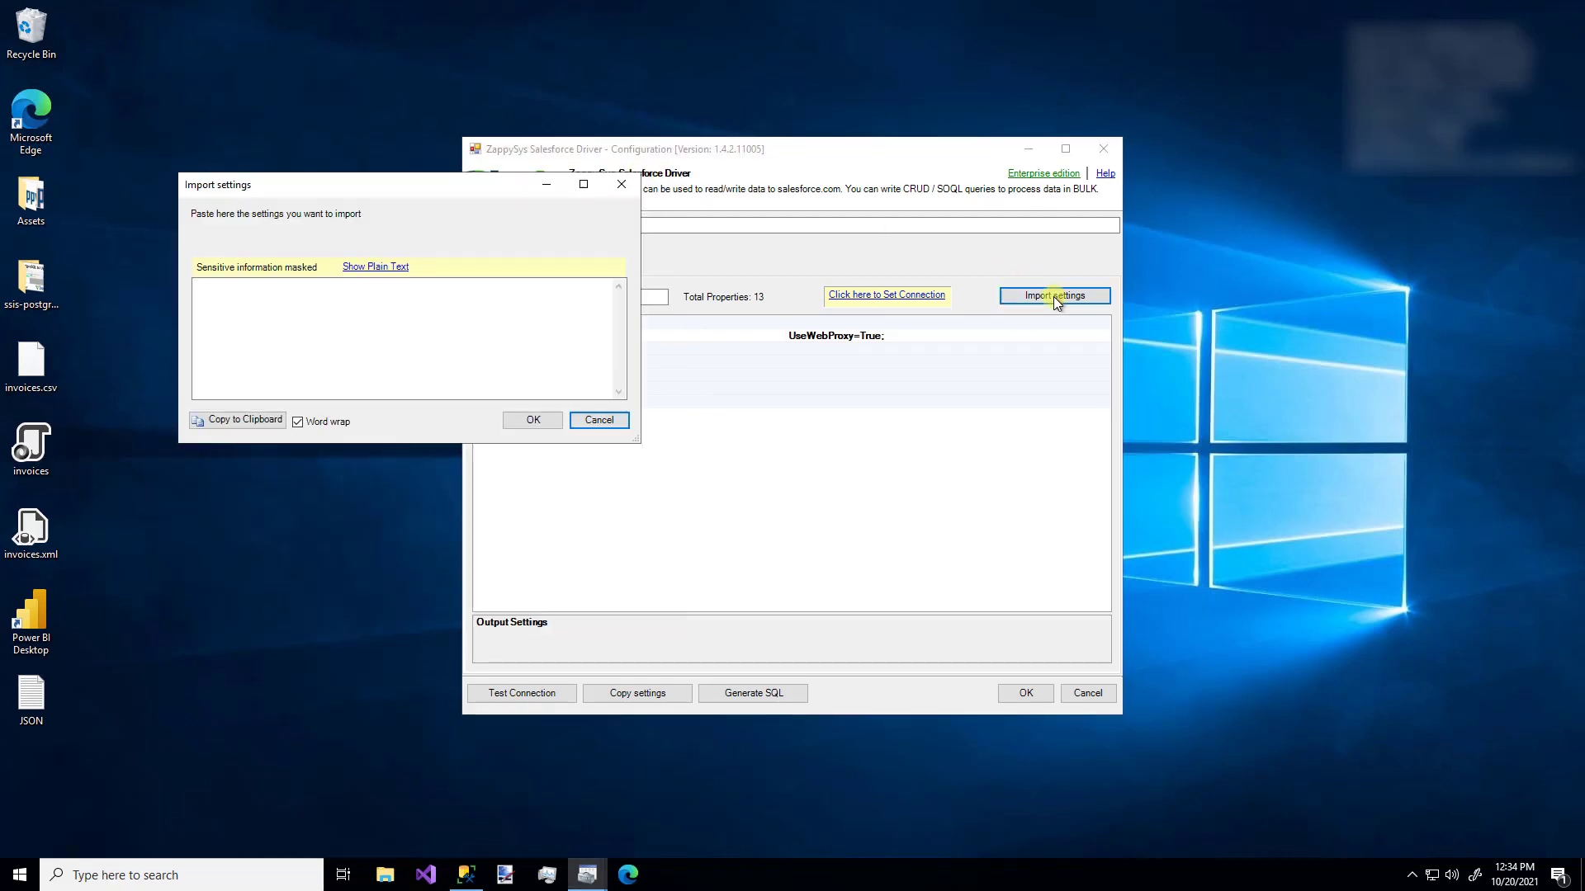
pyautogui.click(304, 336)
pyautogui.hotkey('ctrl', 'v')
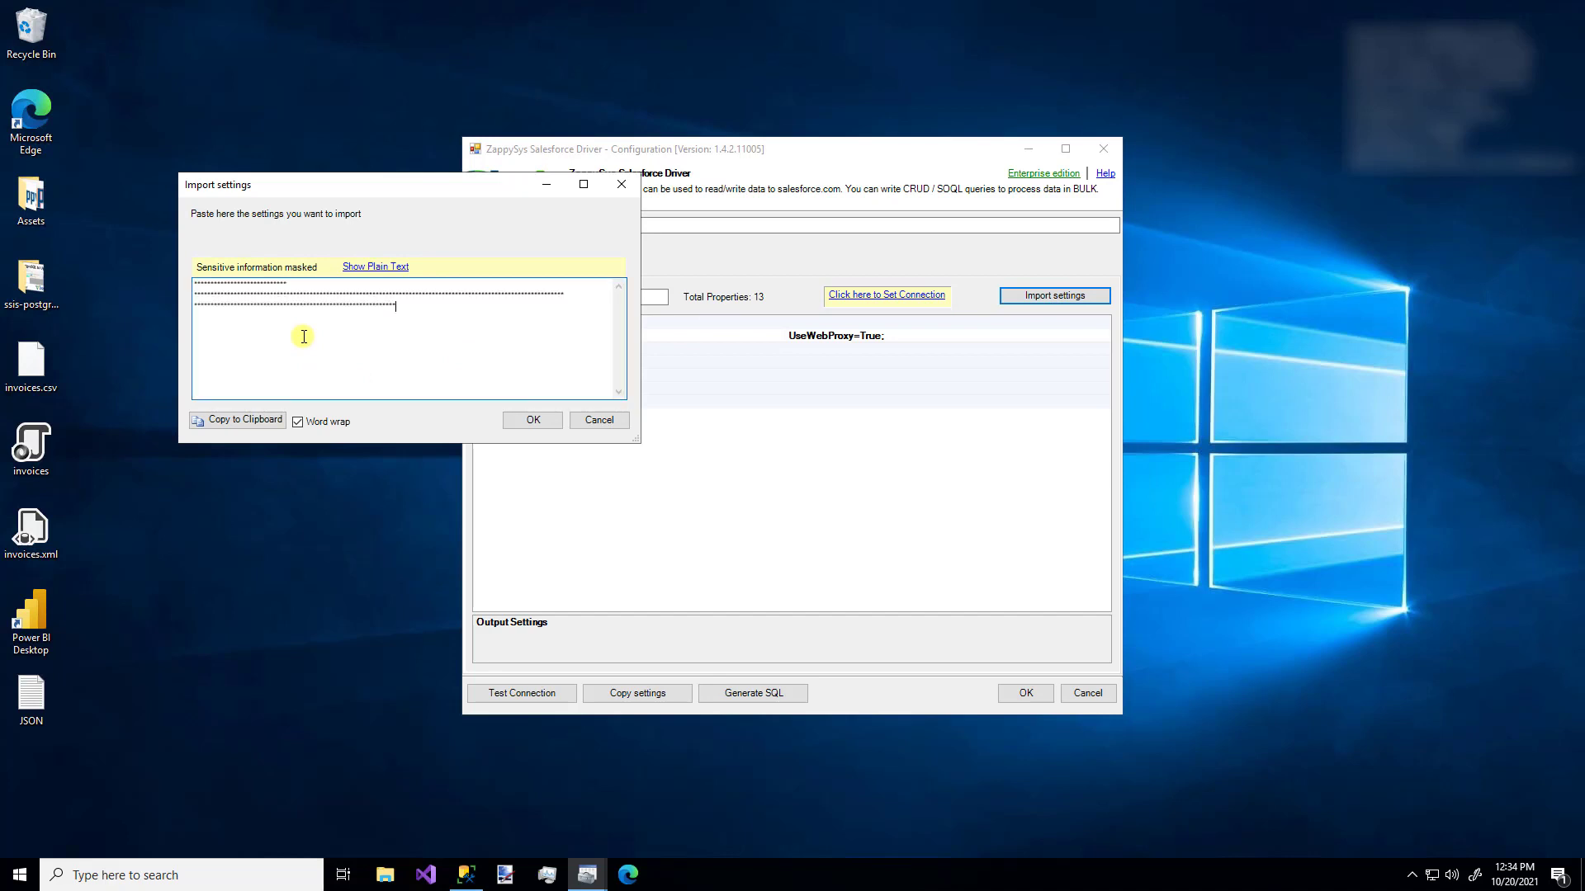
pyautogui.click(533, 420)
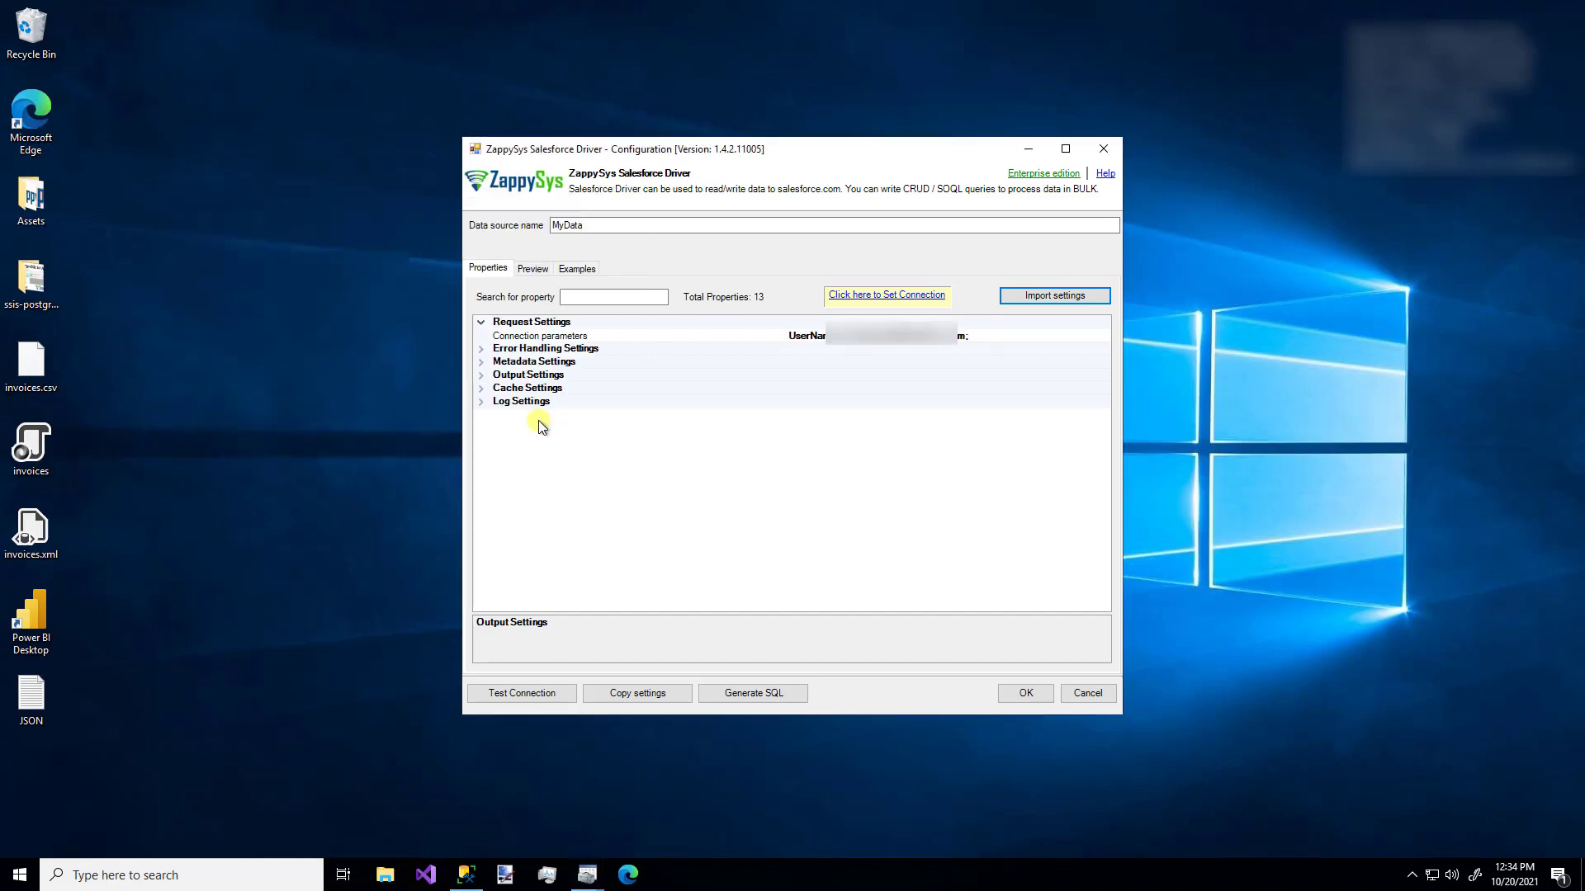
# - Review the User Name, Password and Security Token fields in the connection parameters
pyautogui.click(854, 299)
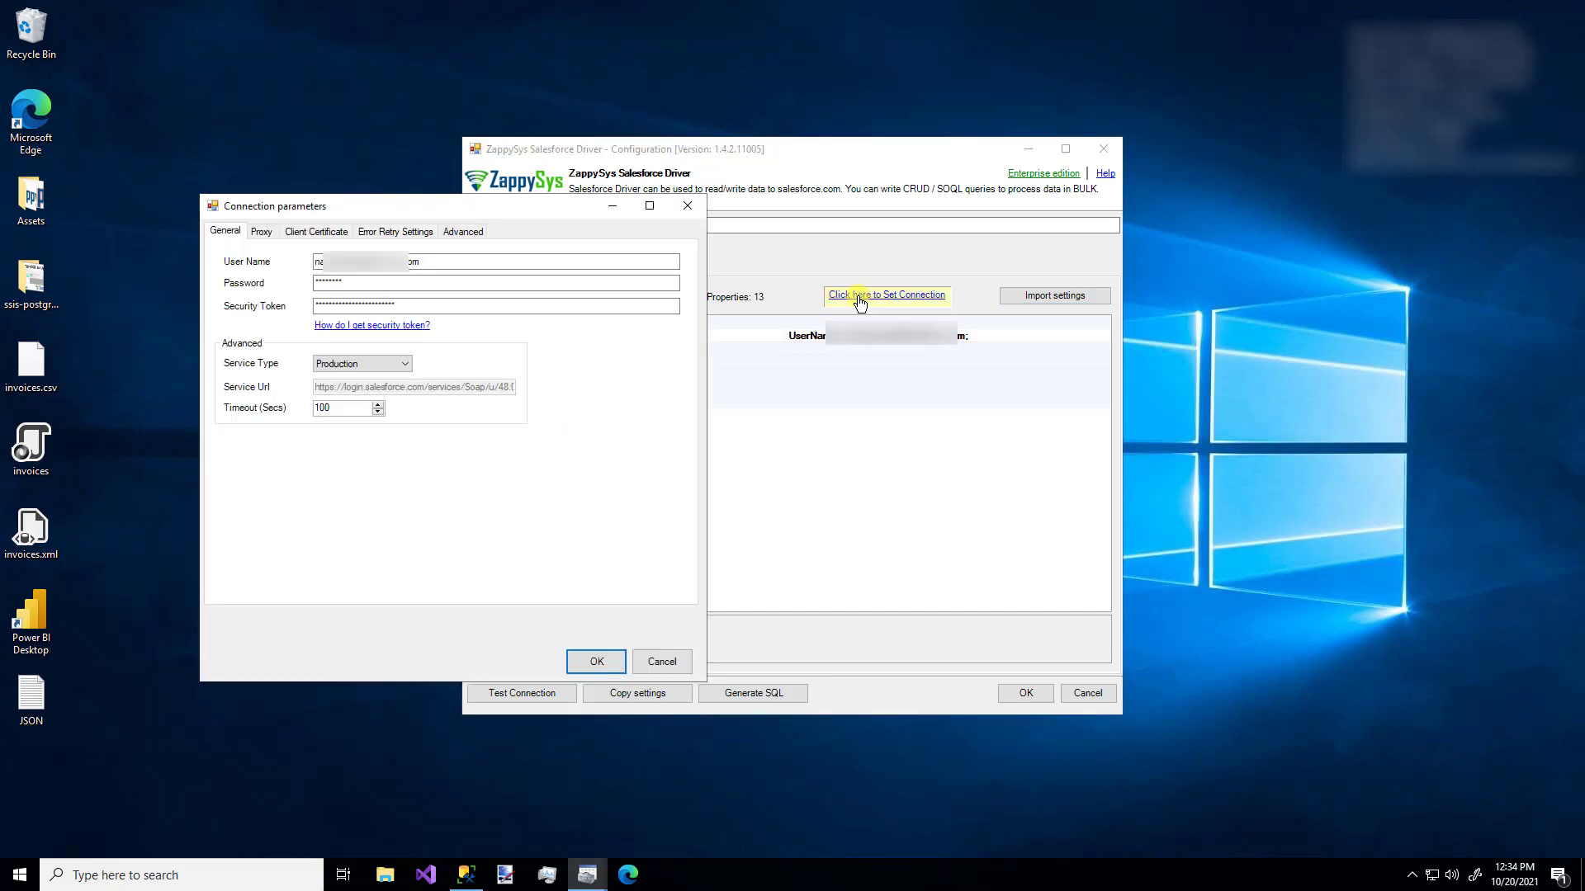
pyautogui.click(453, 260)
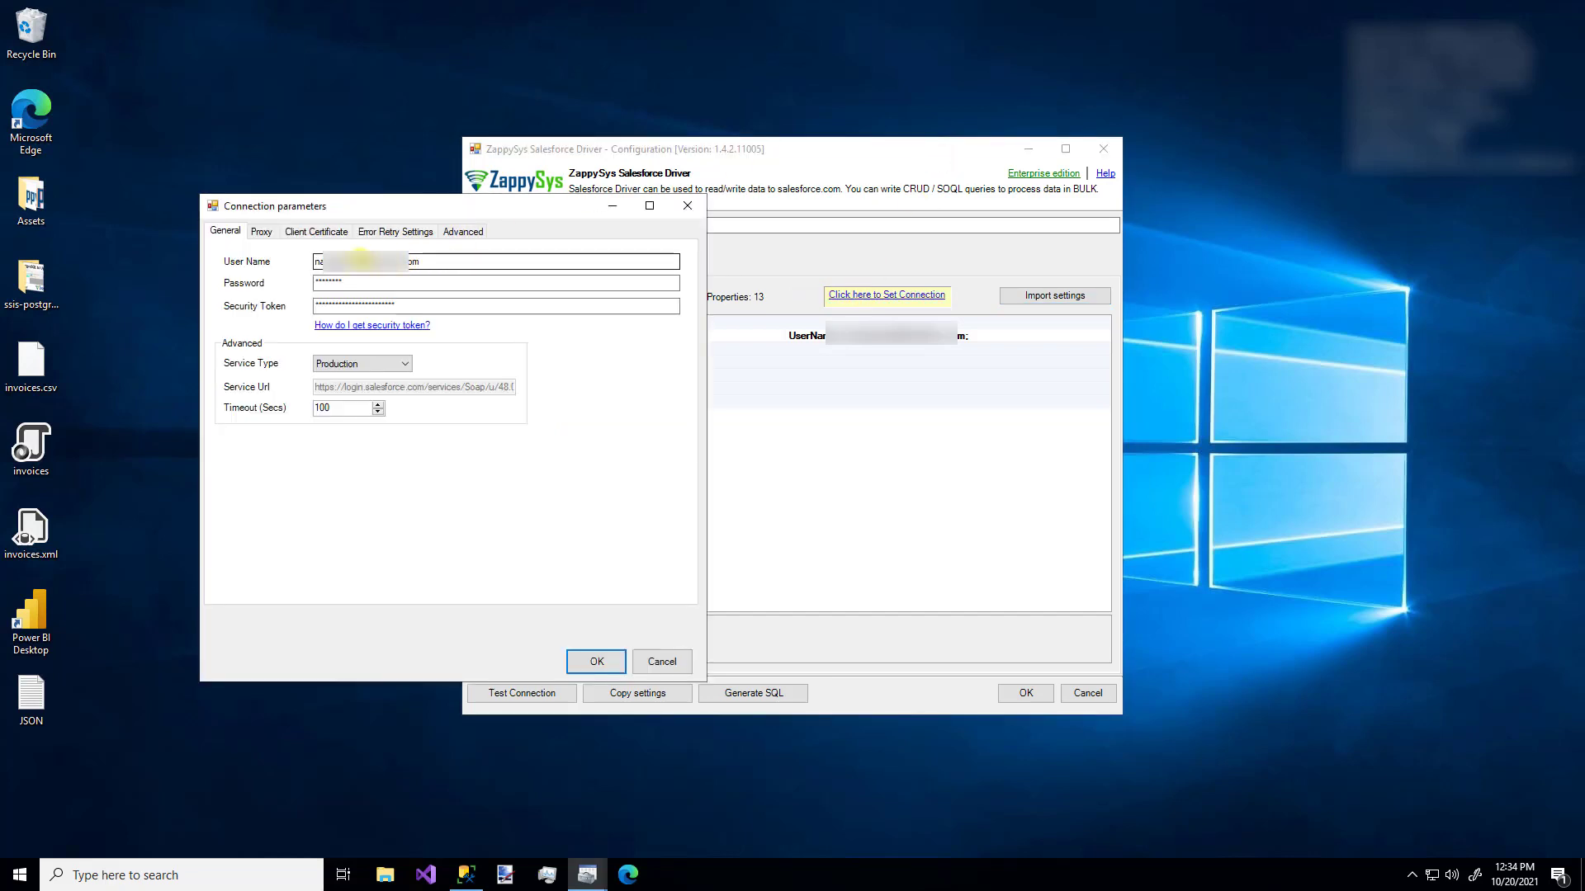
pyautogui.click(326, 281)
pyautogui.click(327, 304)
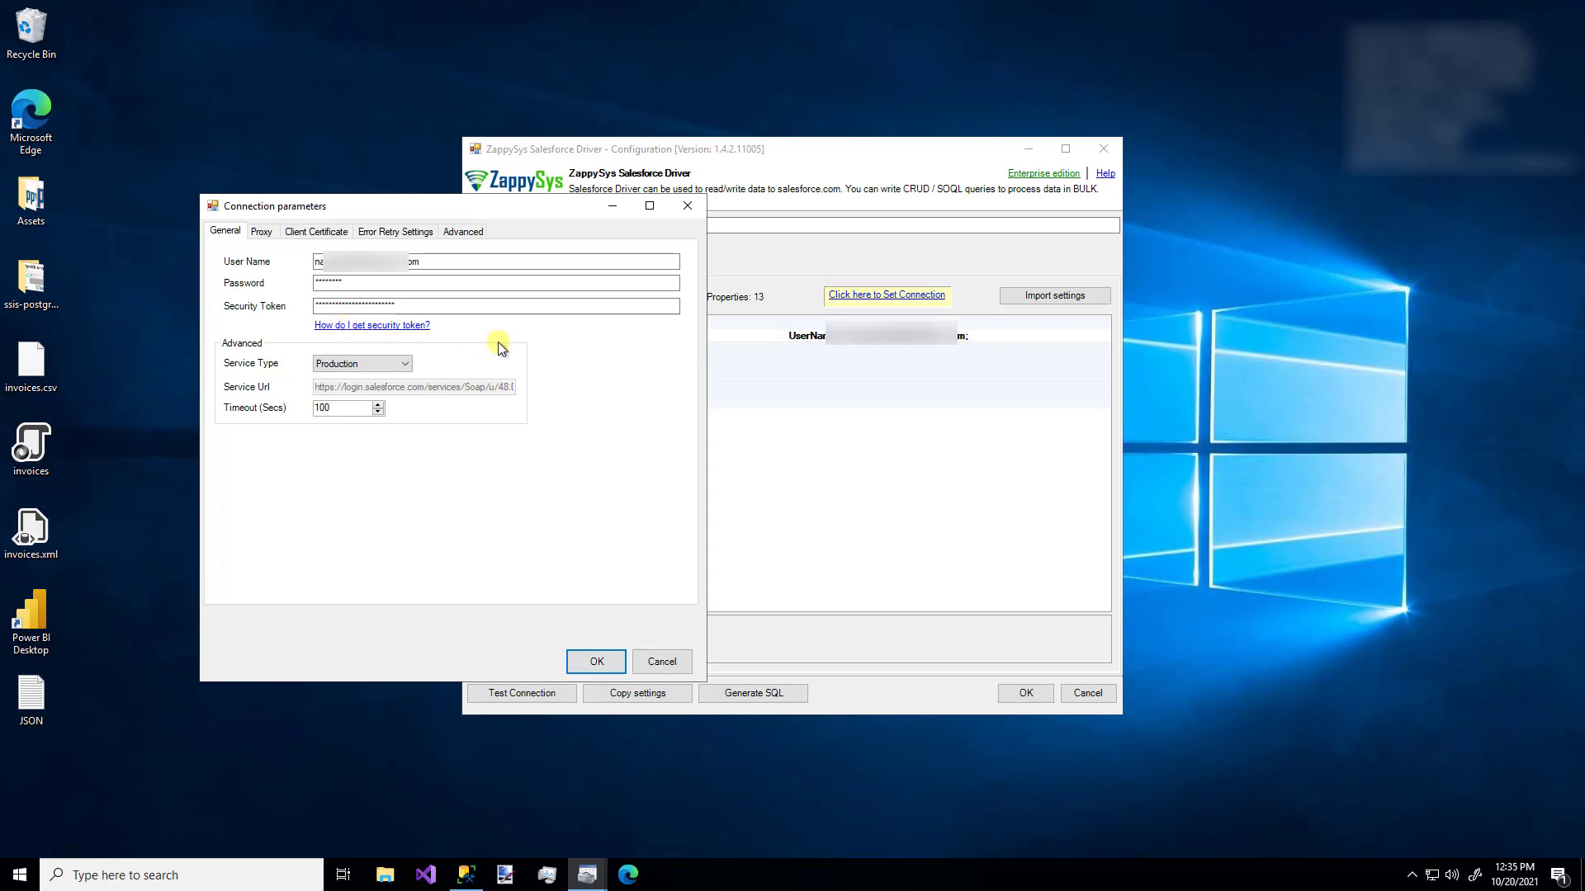
# - Set Service Type to Other with the login.salesforce.com SOAP 48.0 service URL
pyautogui.click(406, 368)
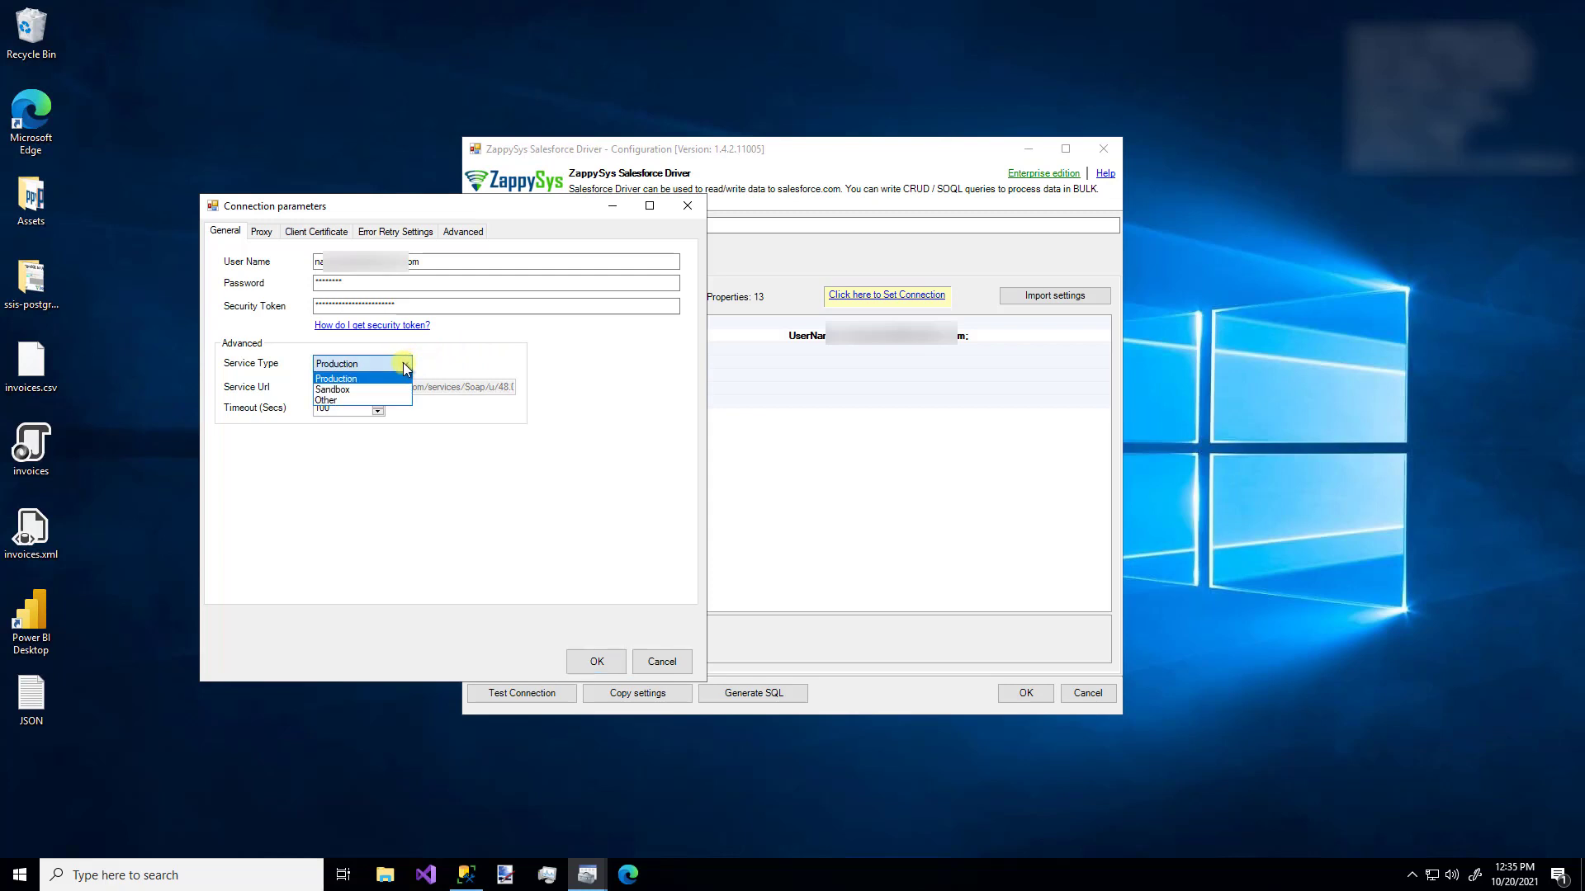
pyautogui.click(368, 399)
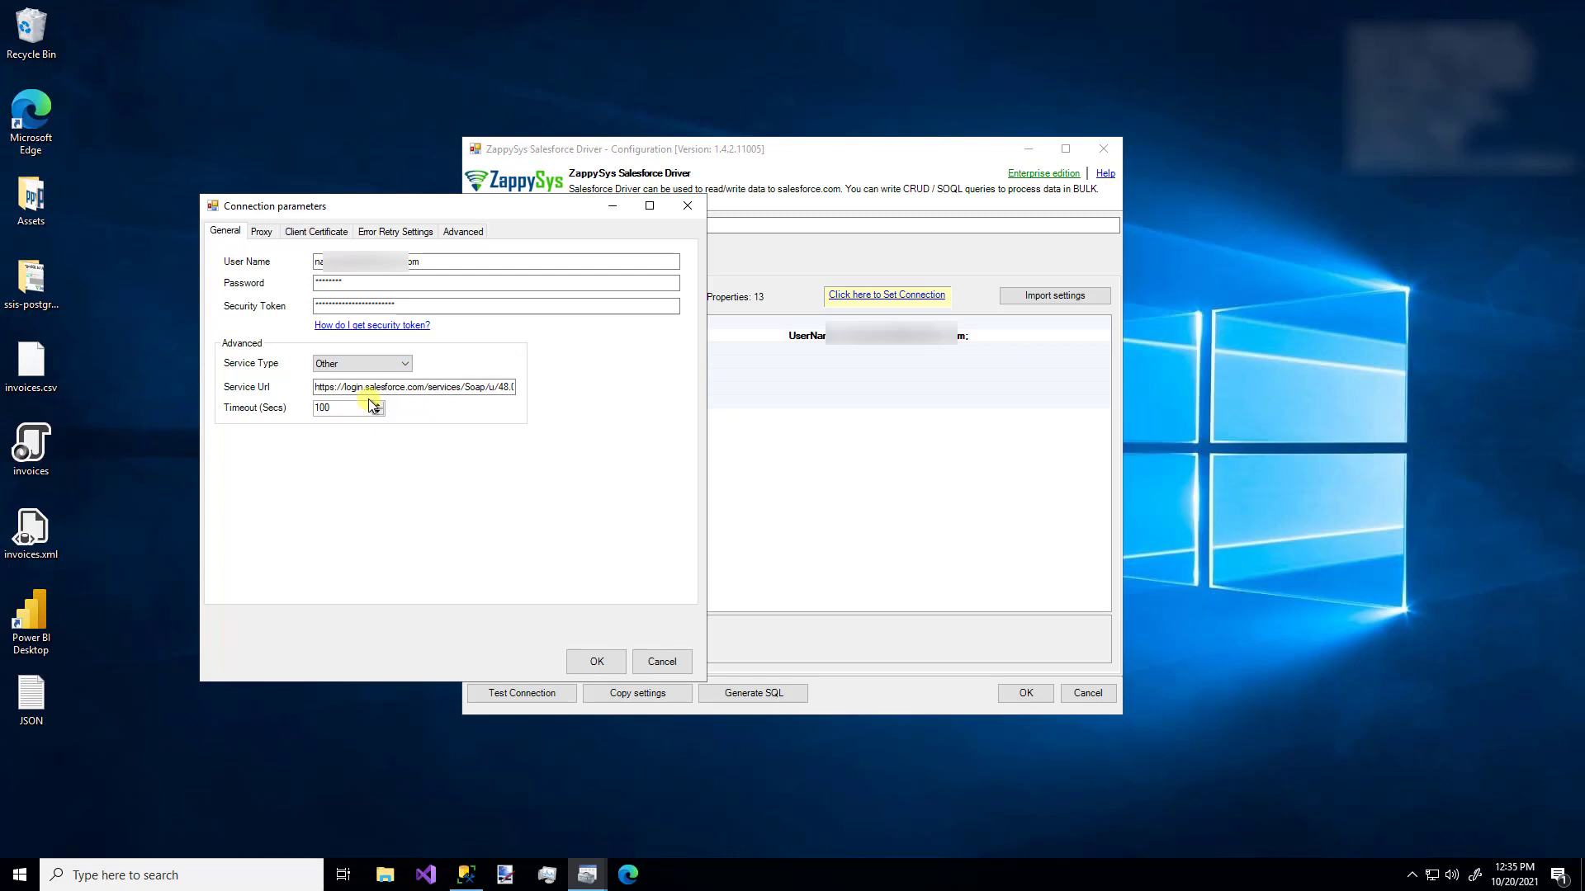
pyautogui.click(505, 388)
pyautogui.doubleClick(505, 388)
pyautogui.click(505, 388)
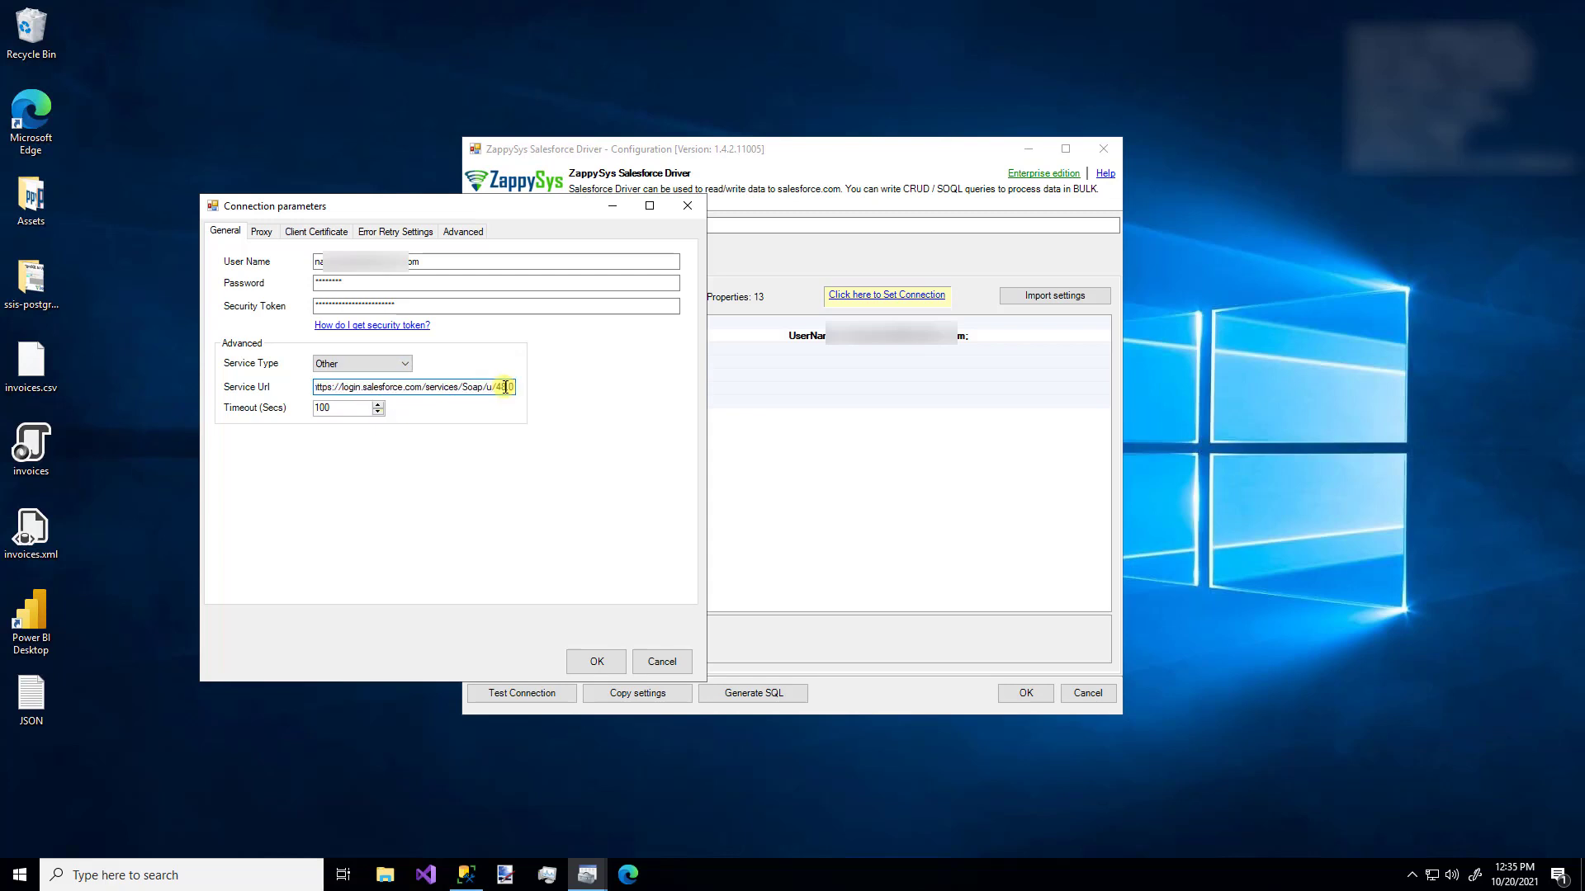
pyautogui.doubleClick(506, 388)
pyautogui.click(505, 388)
# - Check the proxy and client certificate settings, then confirm the connection parameters
pyautogui.click(262, 235)
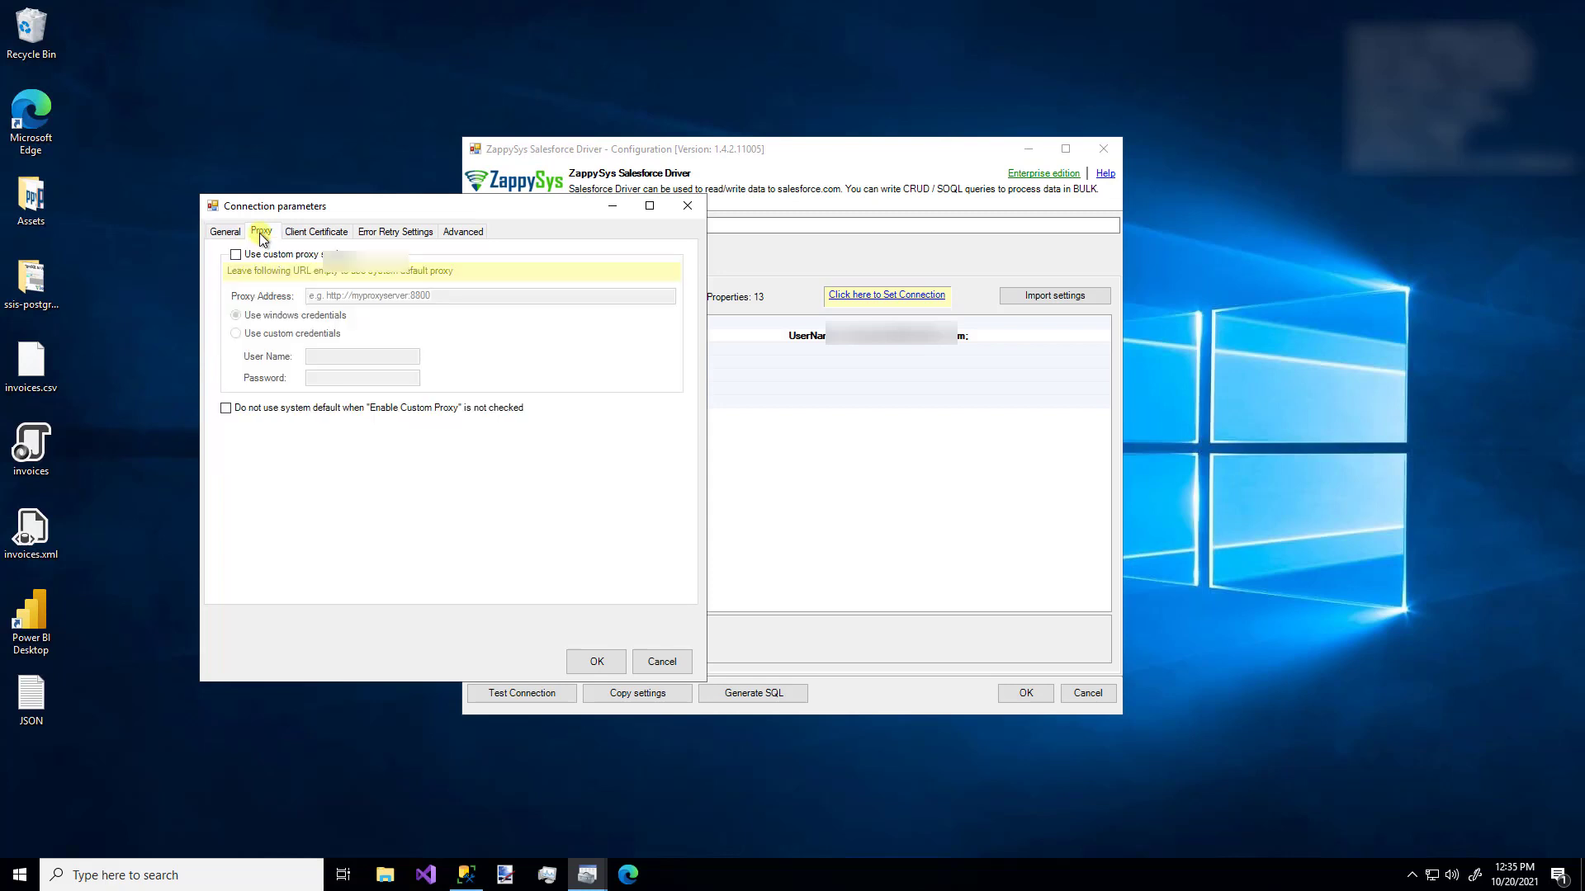
pyautogui.click(317, 233)
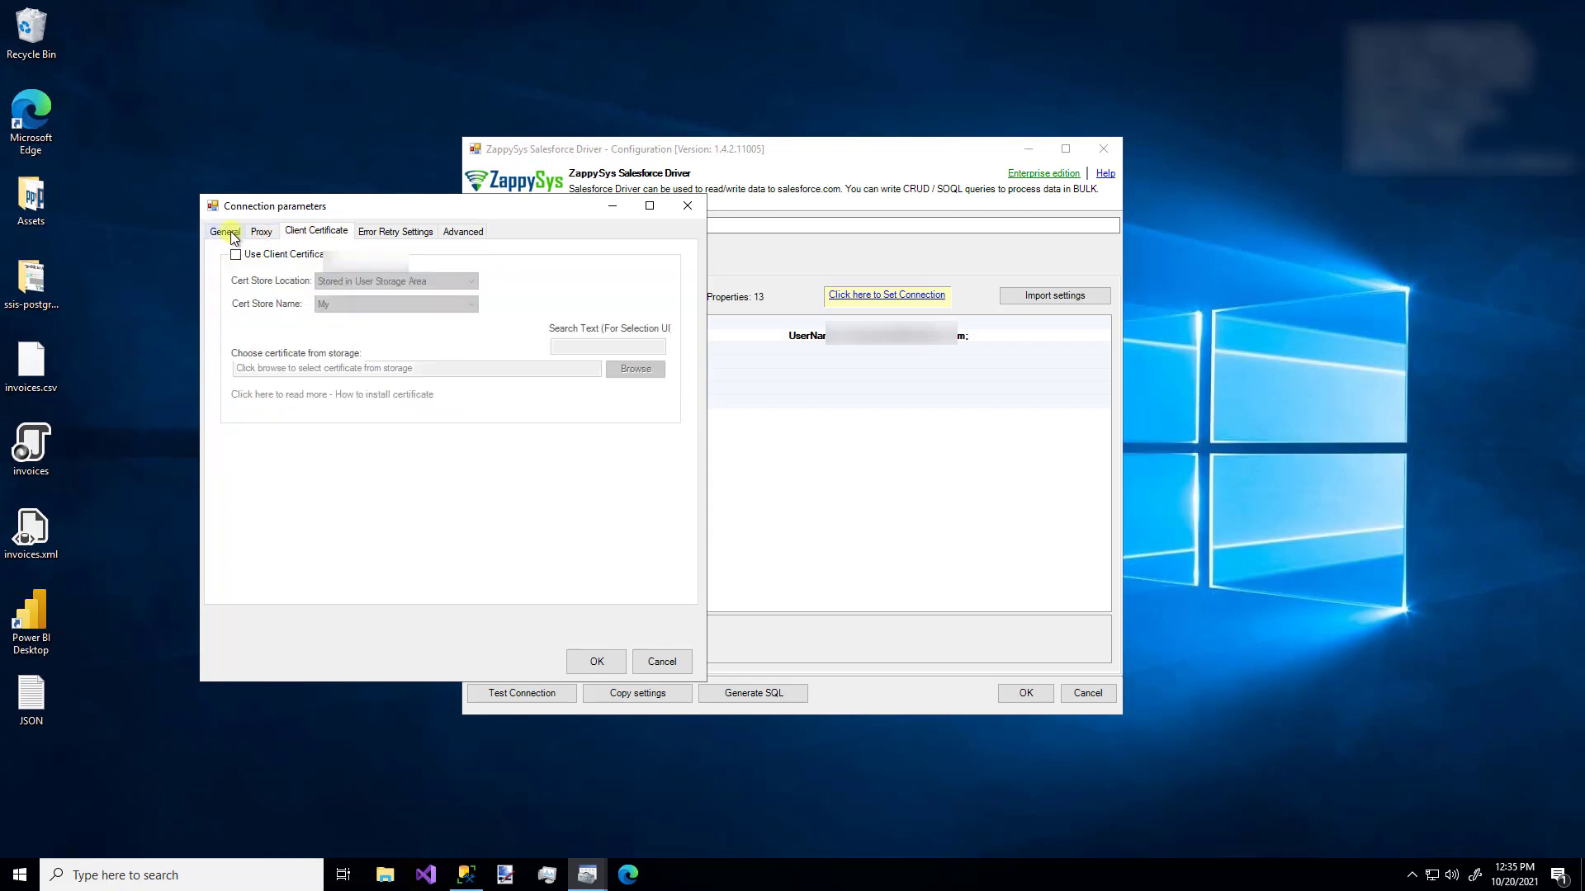
pyautogui.click(232, 235)
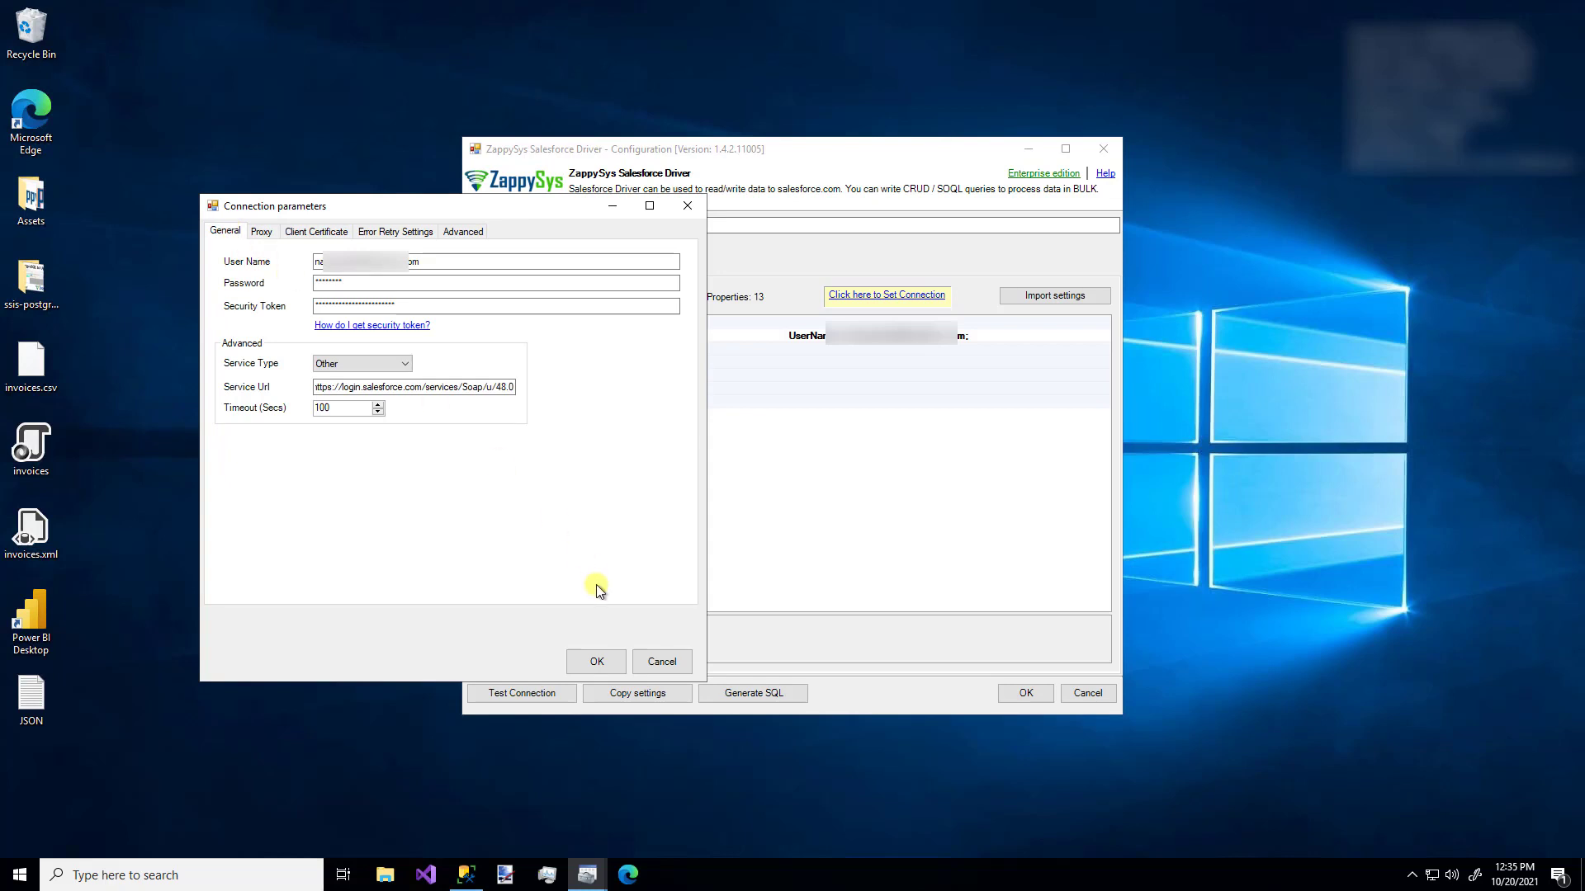
pyautogui.click(597, 662)
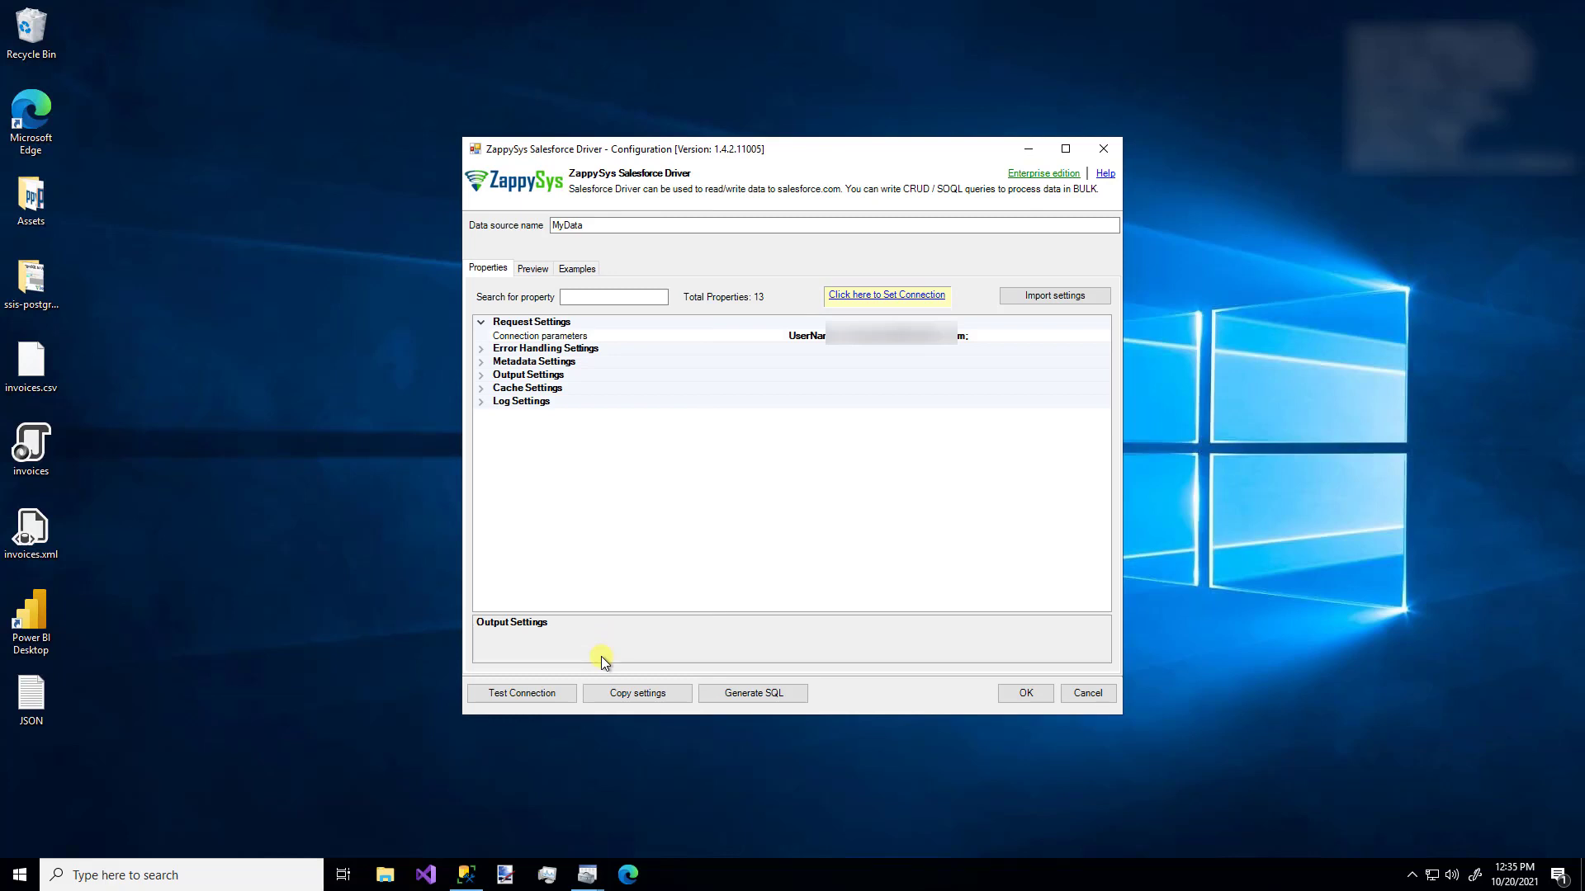
# - Test the Salesforce connection successfully and run the sample Account preview query
pyautogui.click(513, 694)
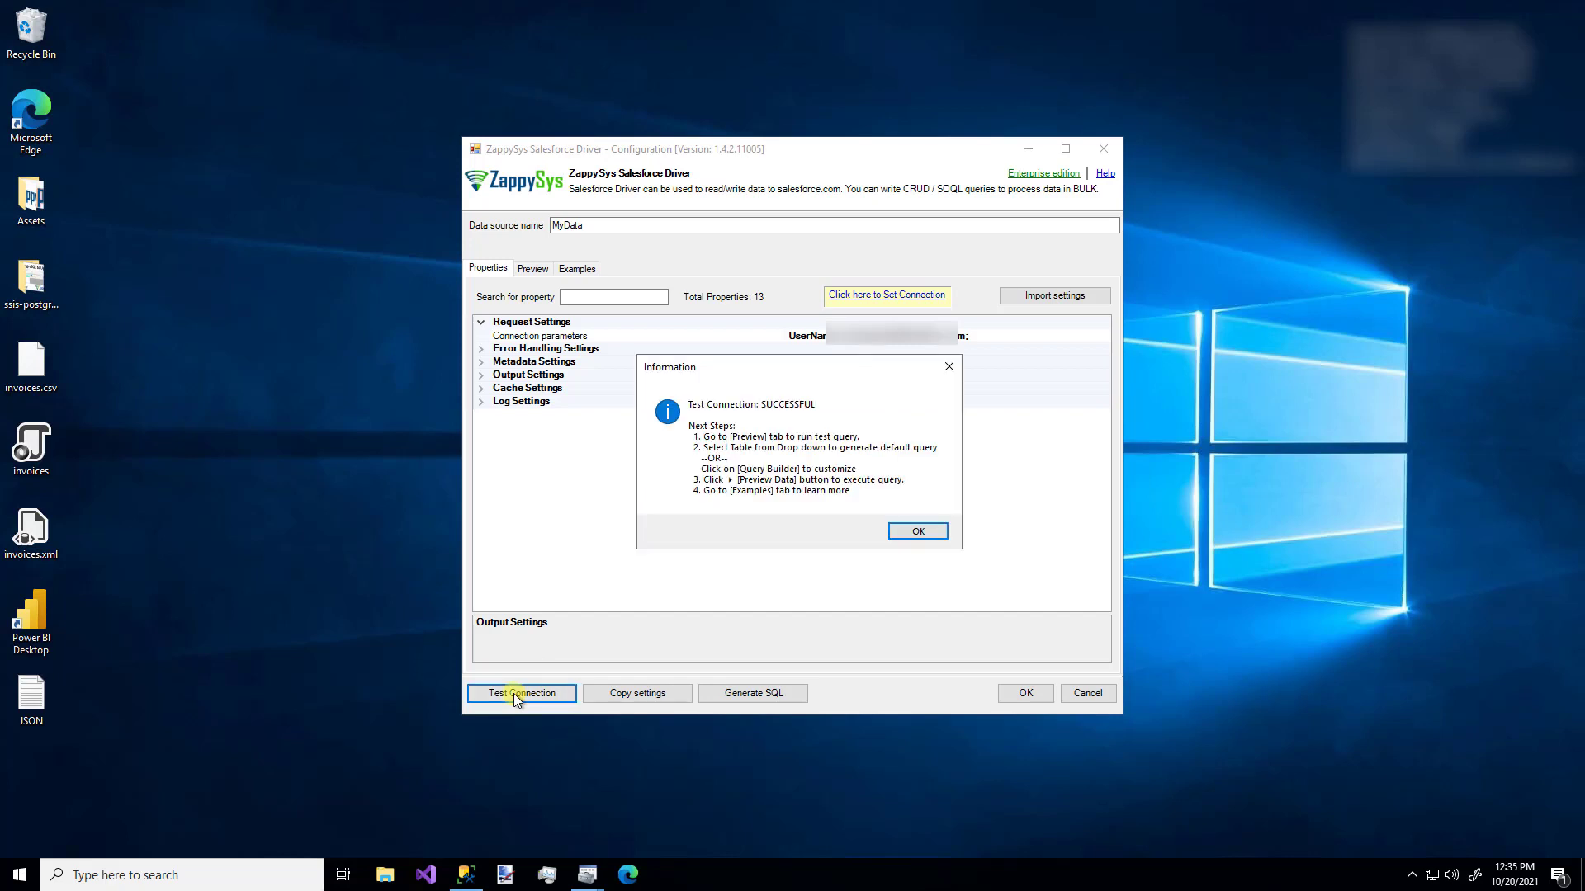
pyautogui.click(908, 533)
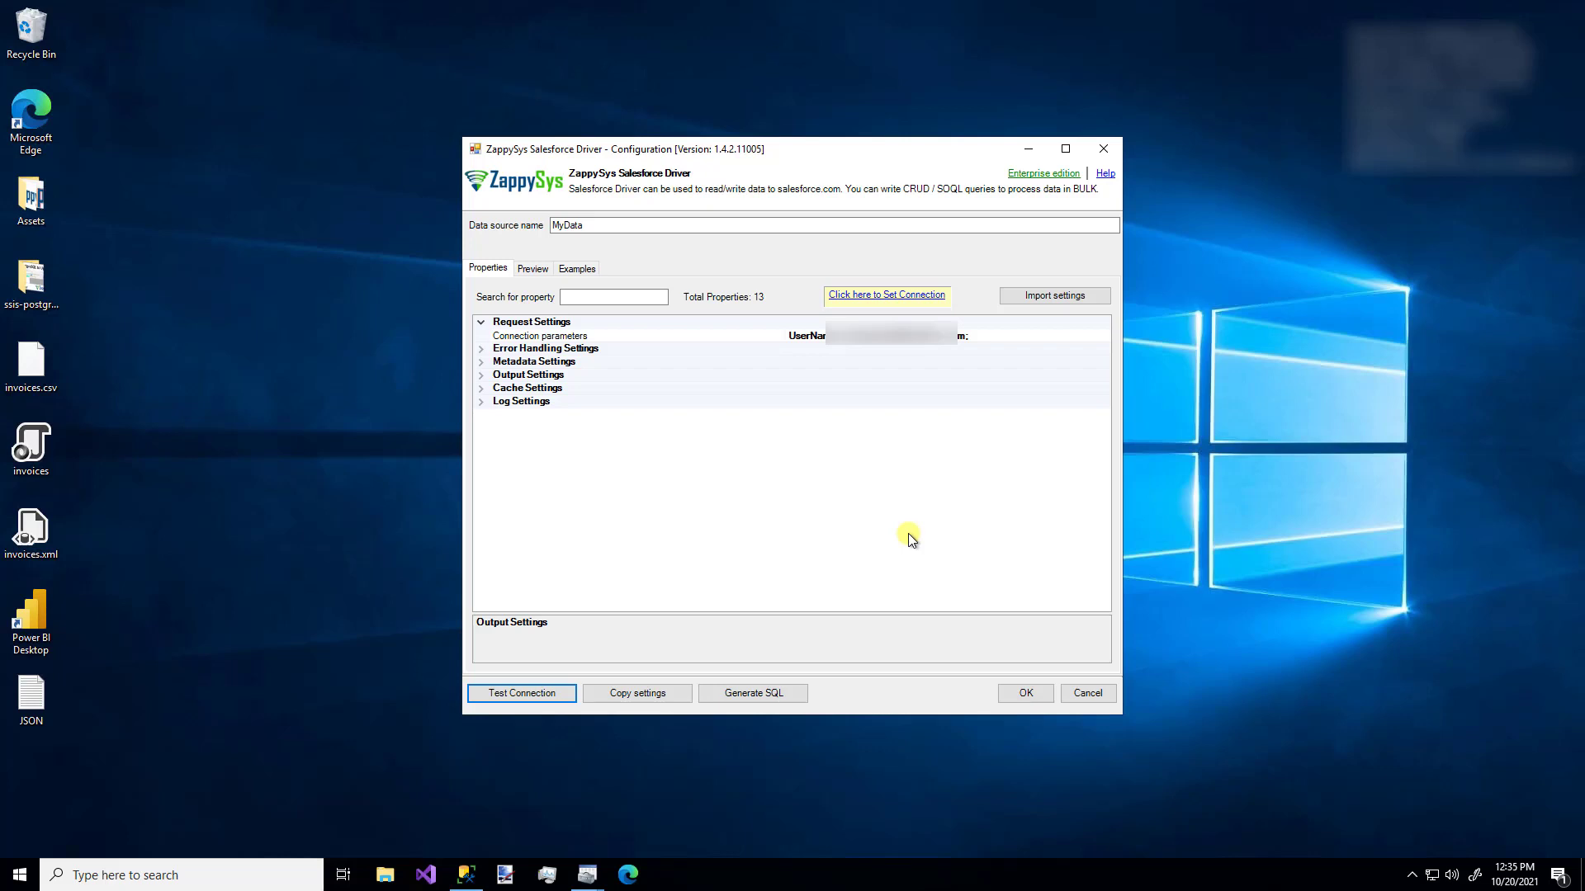
pyautogui.click(532, 271)
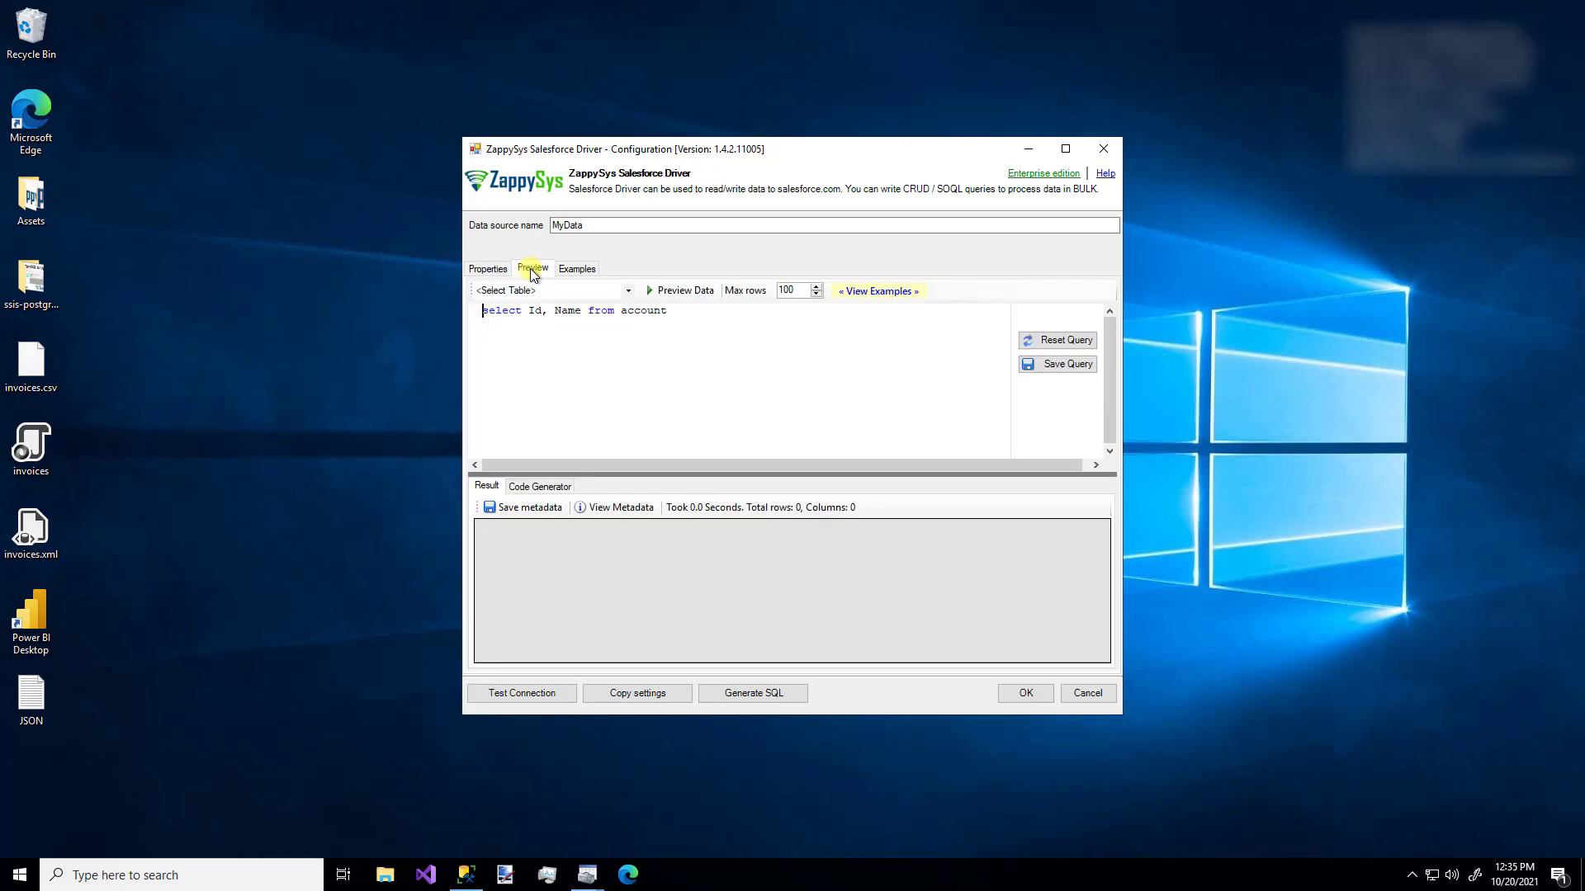
pyautogui.click(676, 292)
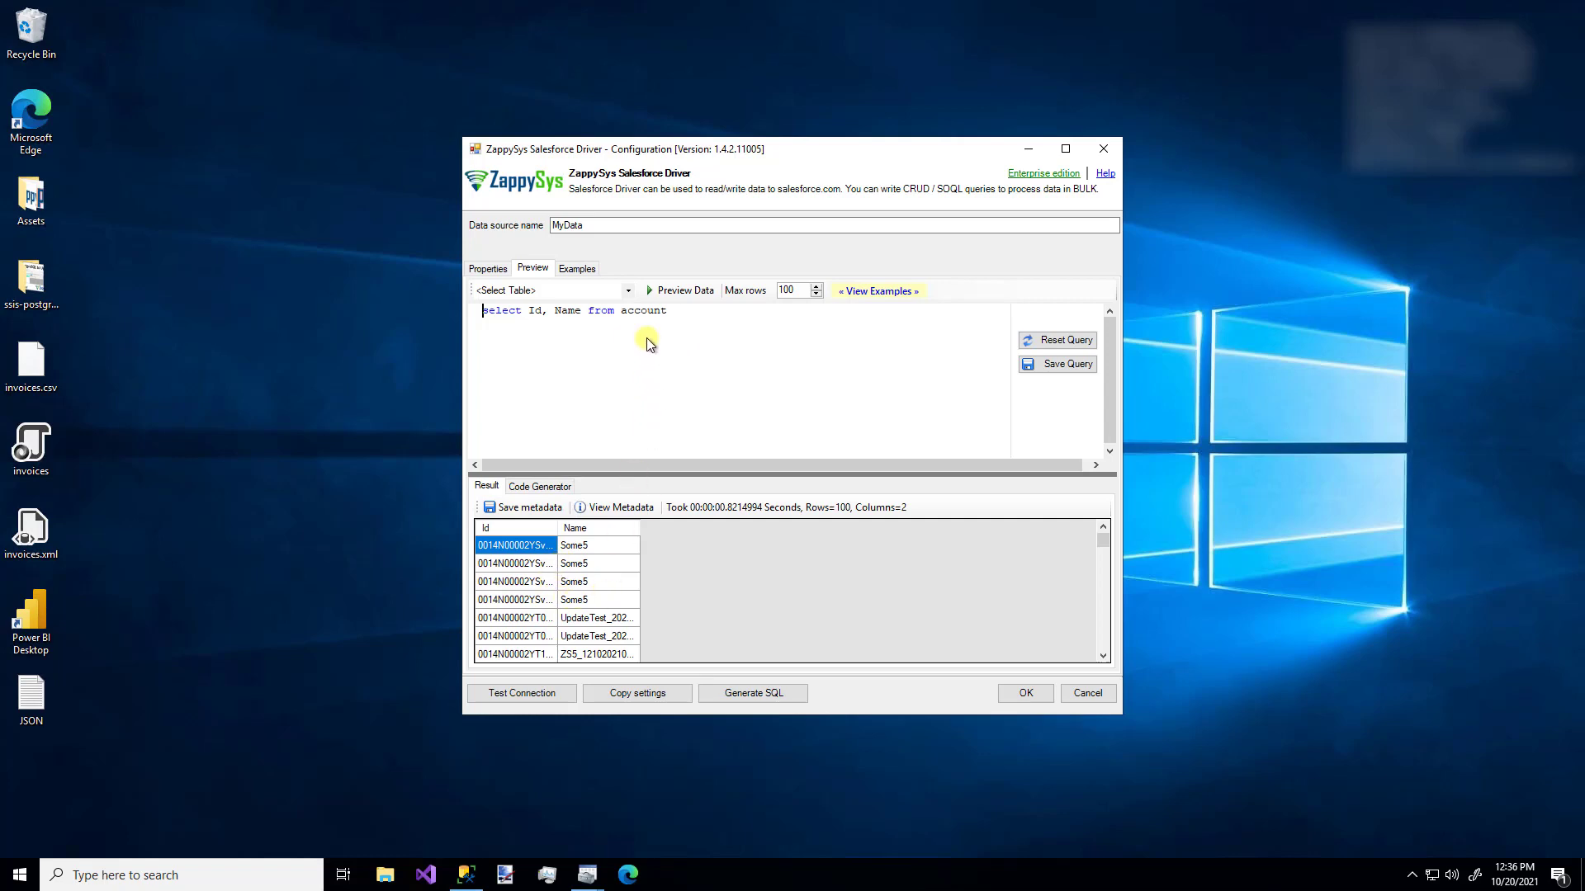
# - Generate and preview the full Account table query, returning 100 rows across 72 columns
pyautogui.click(629, 291)
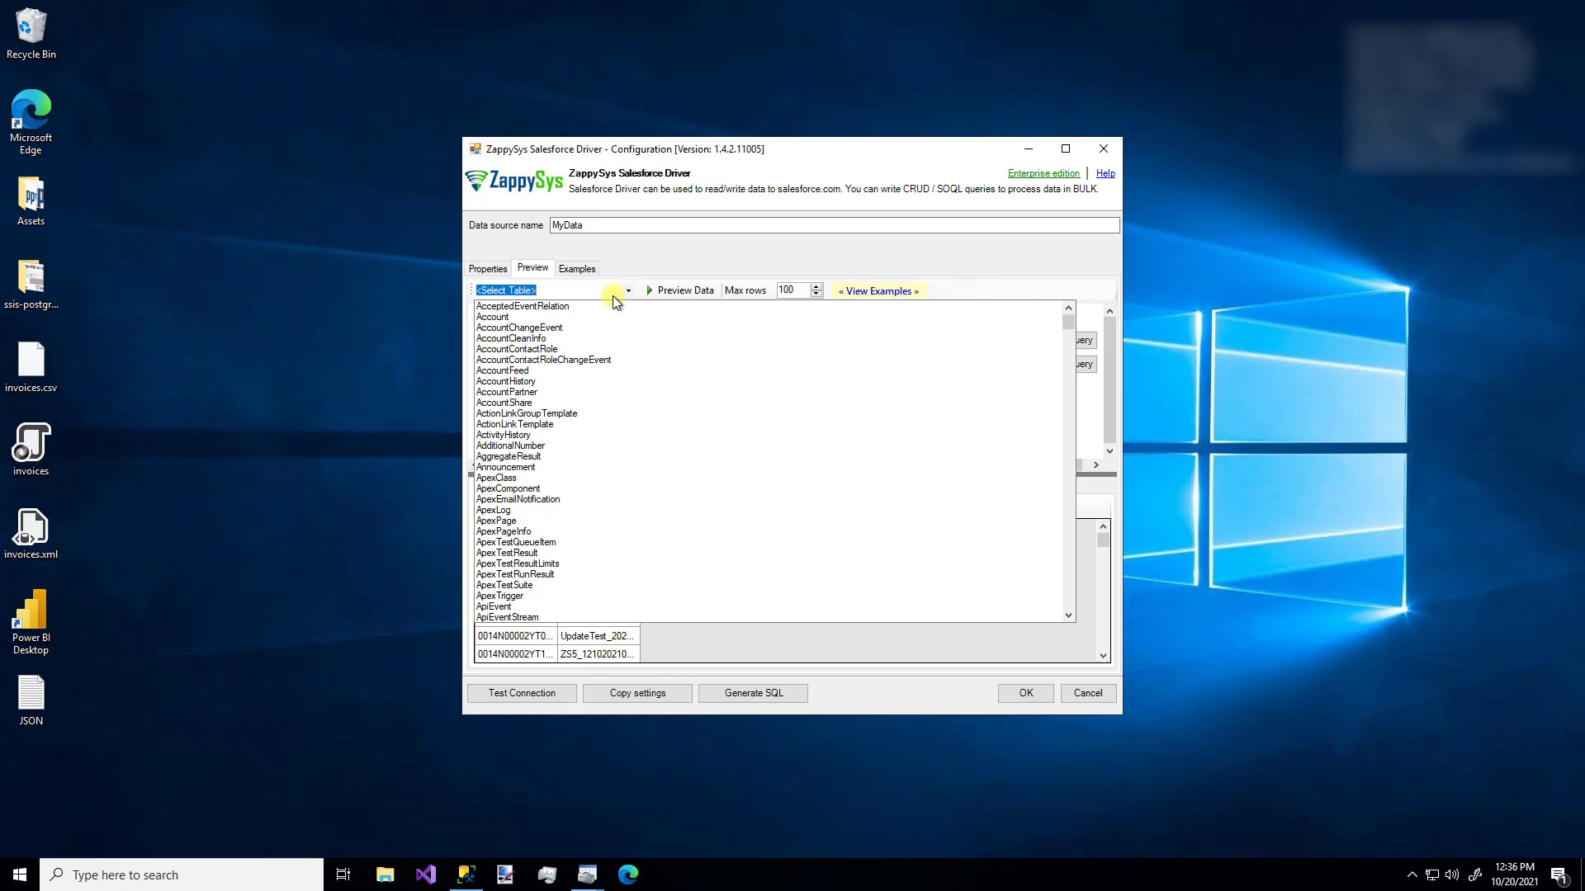
pyautogui.click(515, 318)
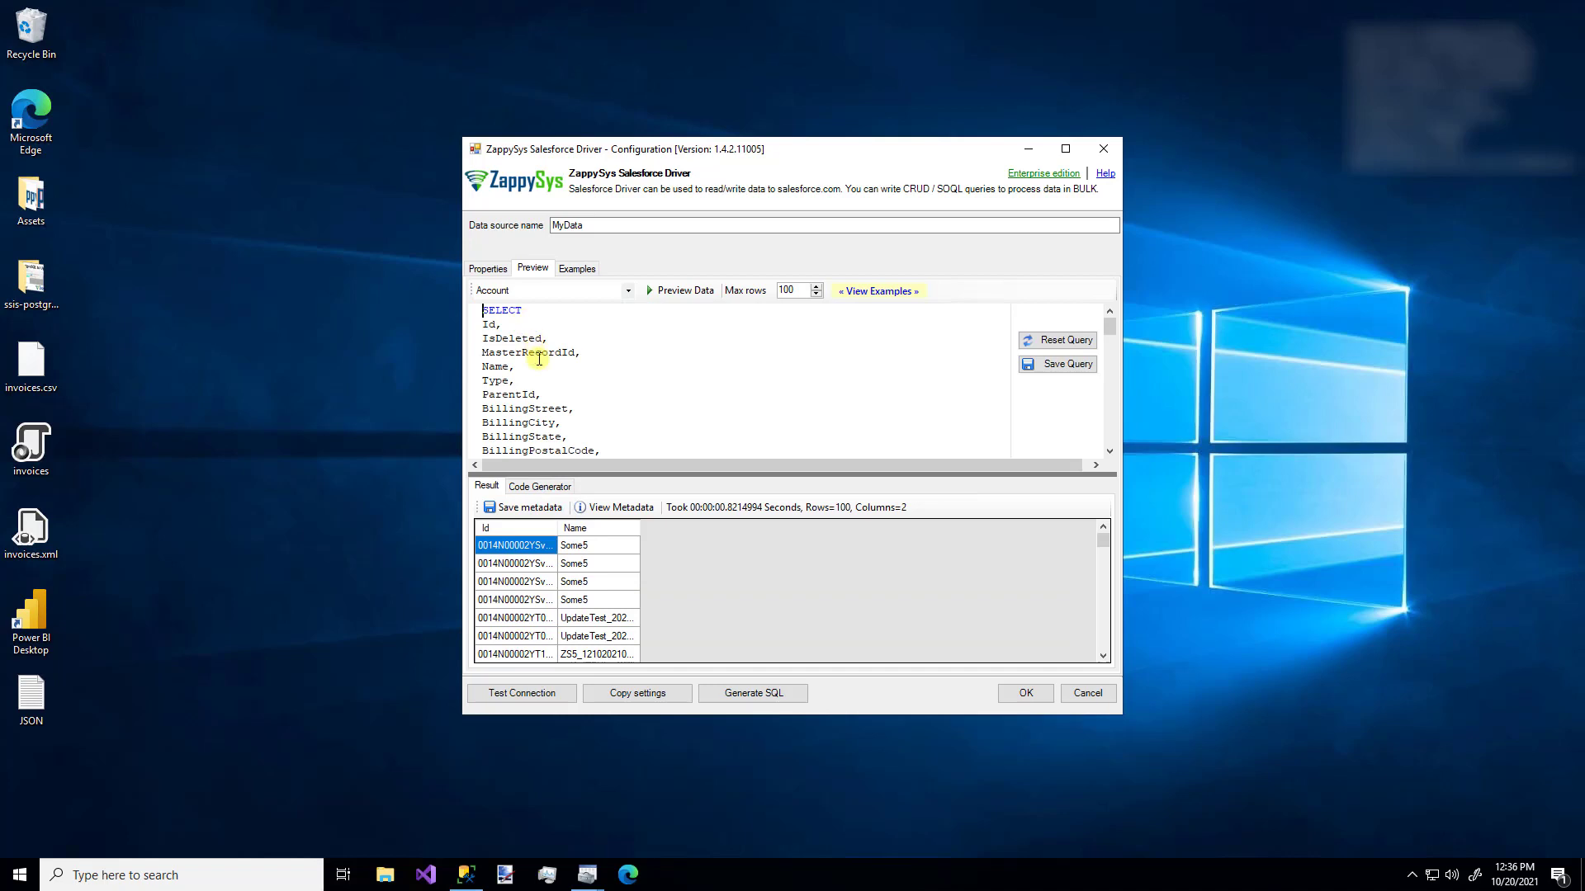
pyautogui.scroll(-18, 539, 358)
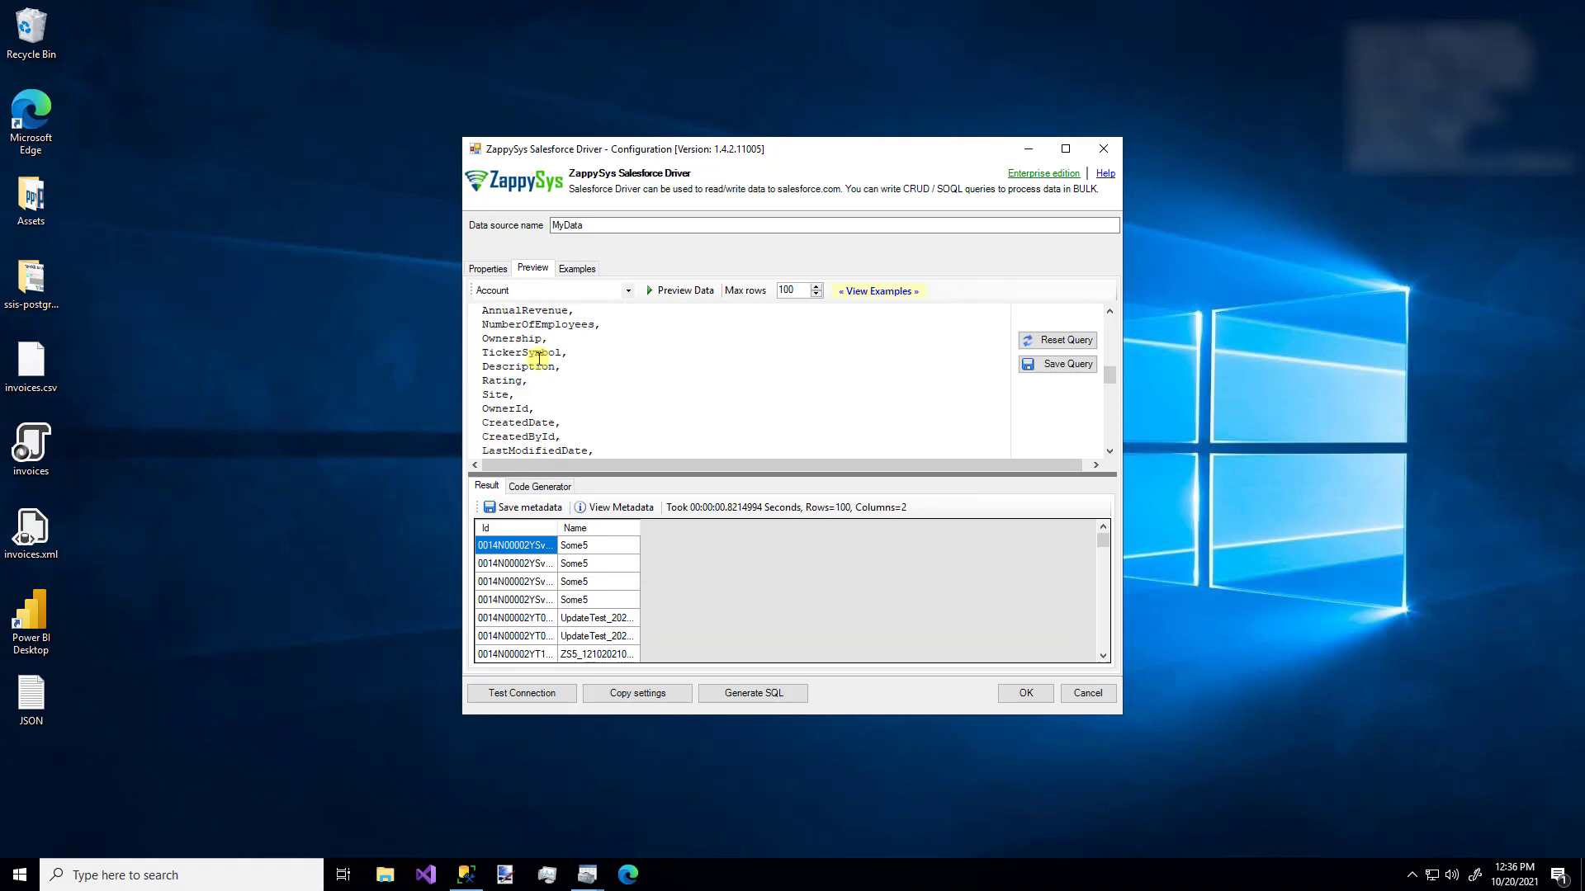
pyautogui.scroll(-5, 539, 358)
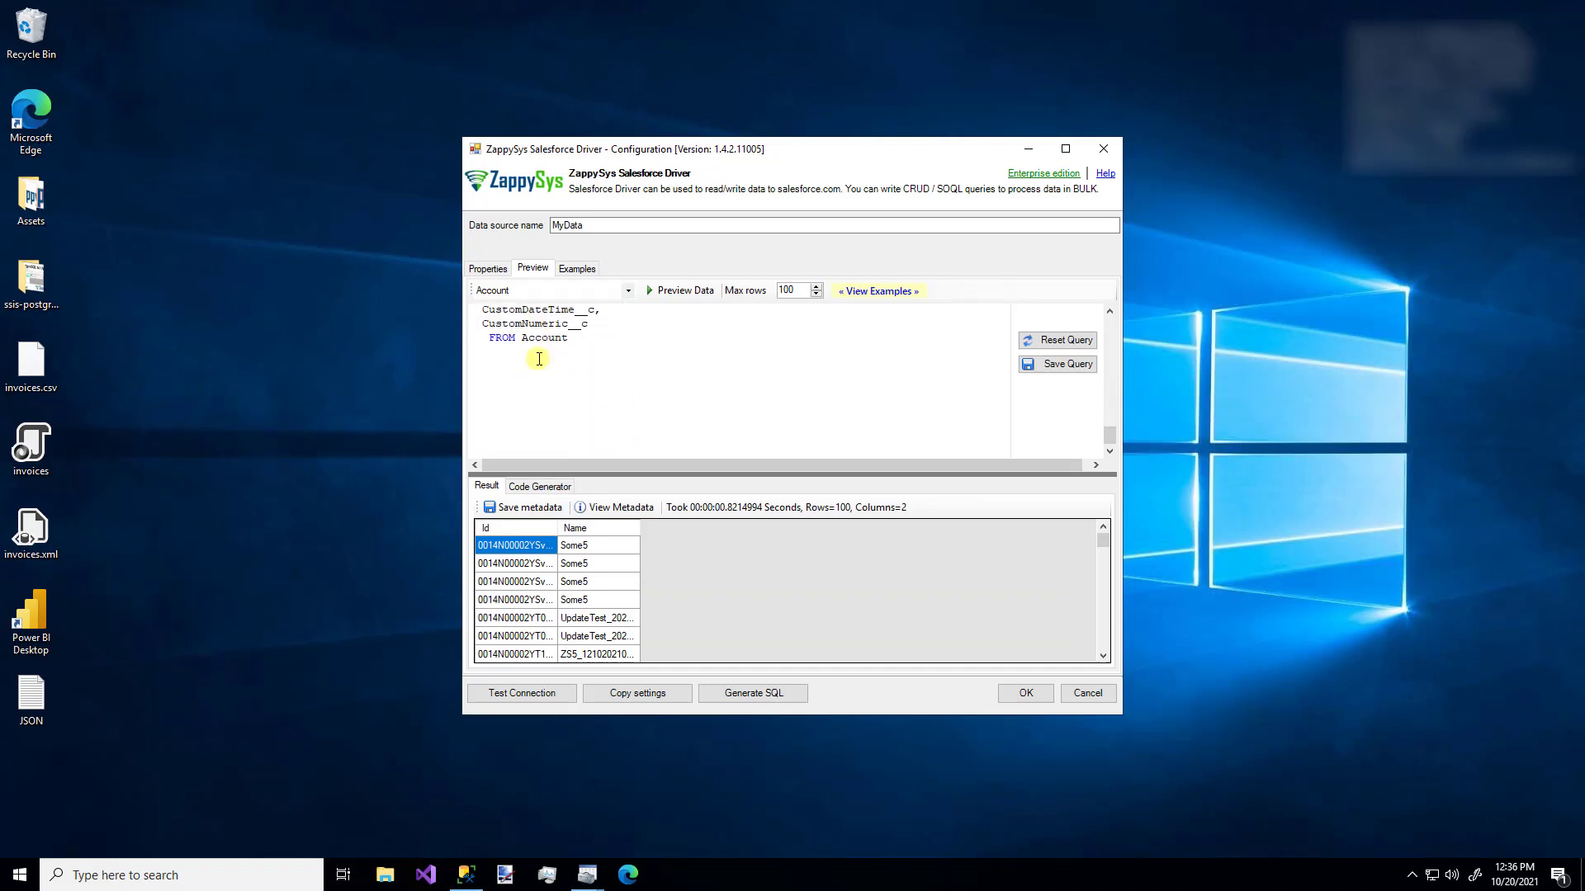
pyautogui.hotkey('ctrl', 'Home')
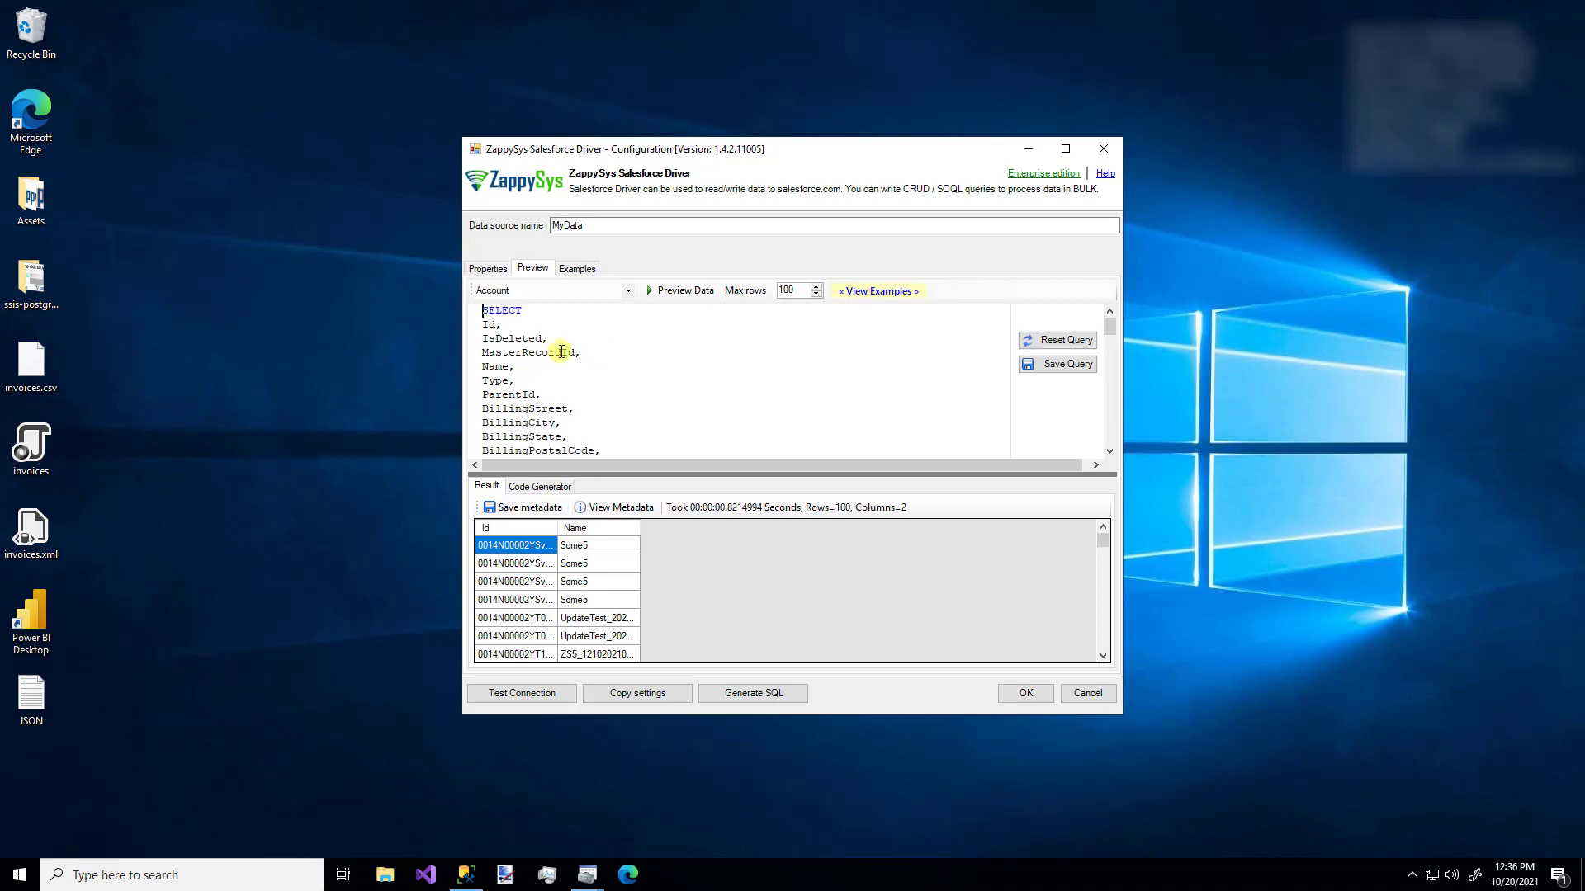
pyautogui.click(682, 292)
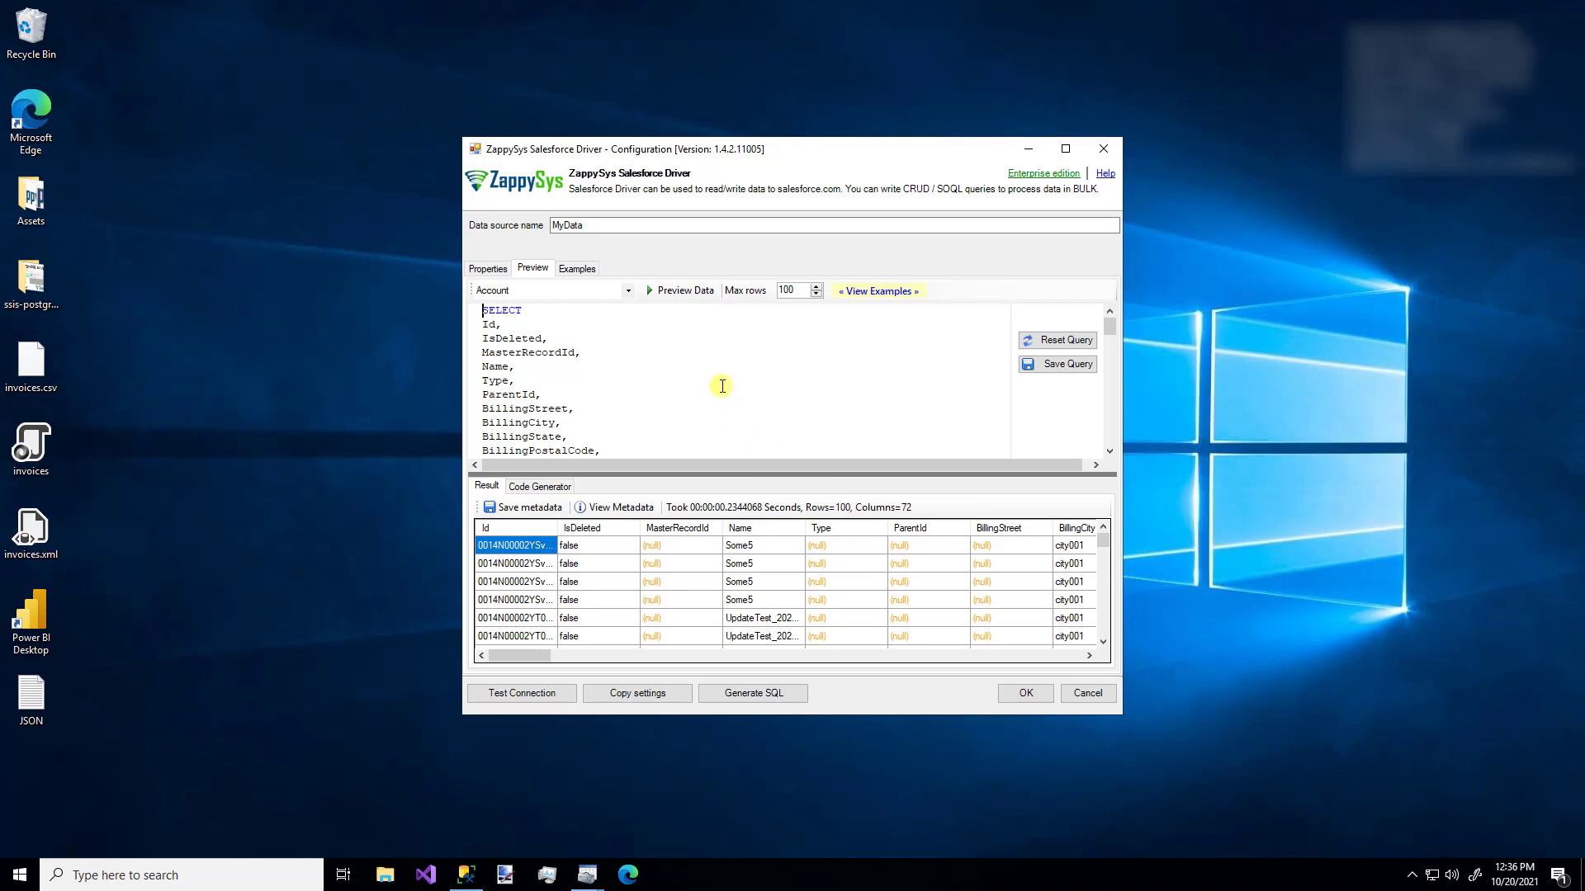
pyautogui.click(883, 295)
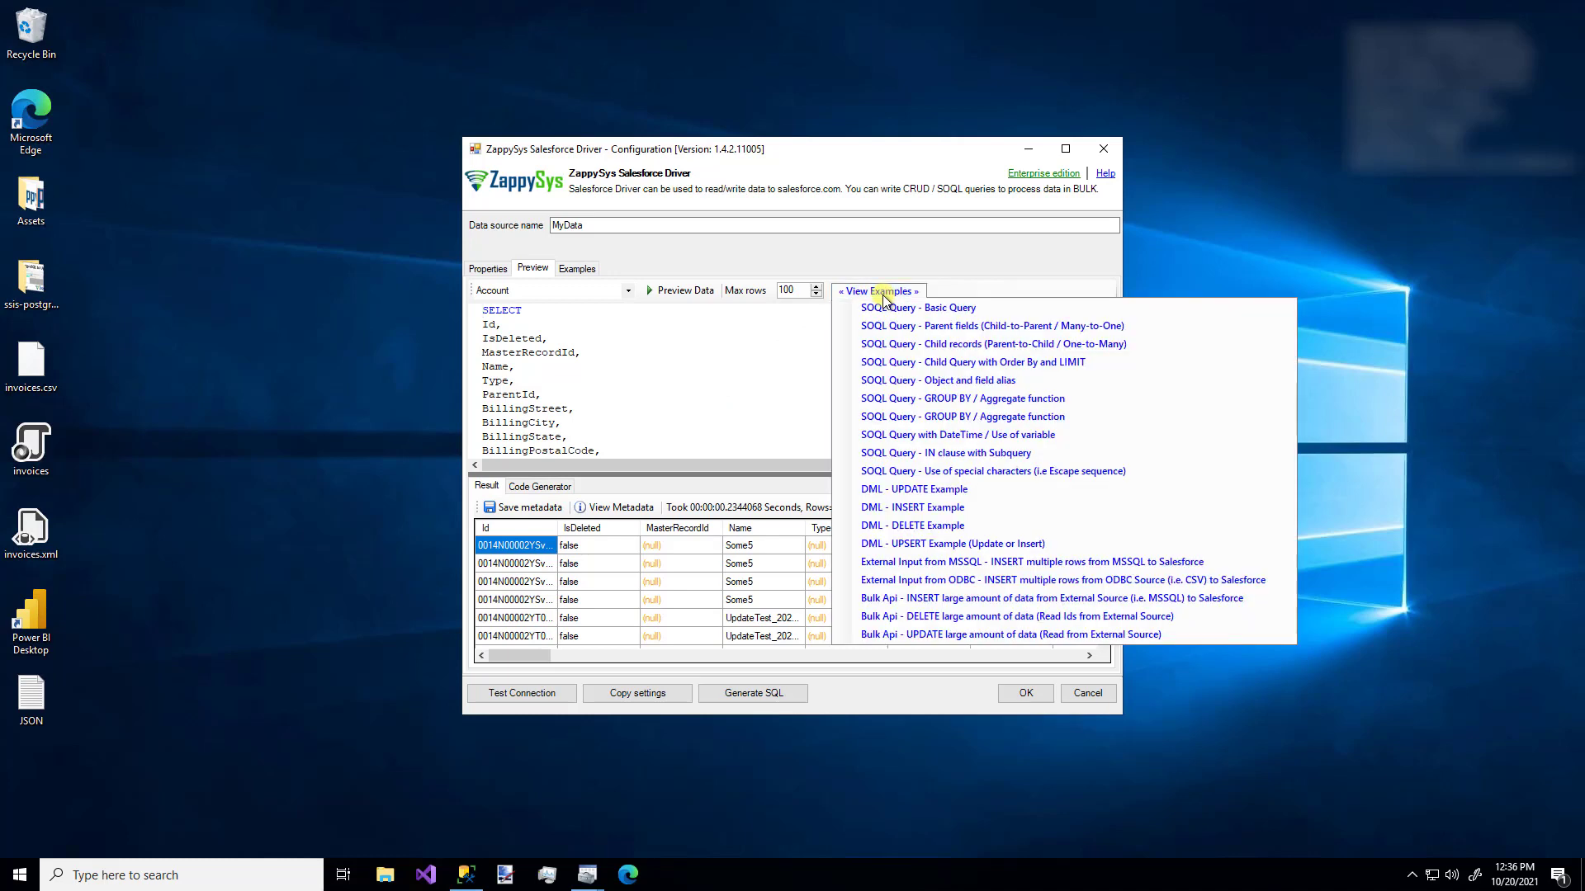
pyautogui.click(834, 272)
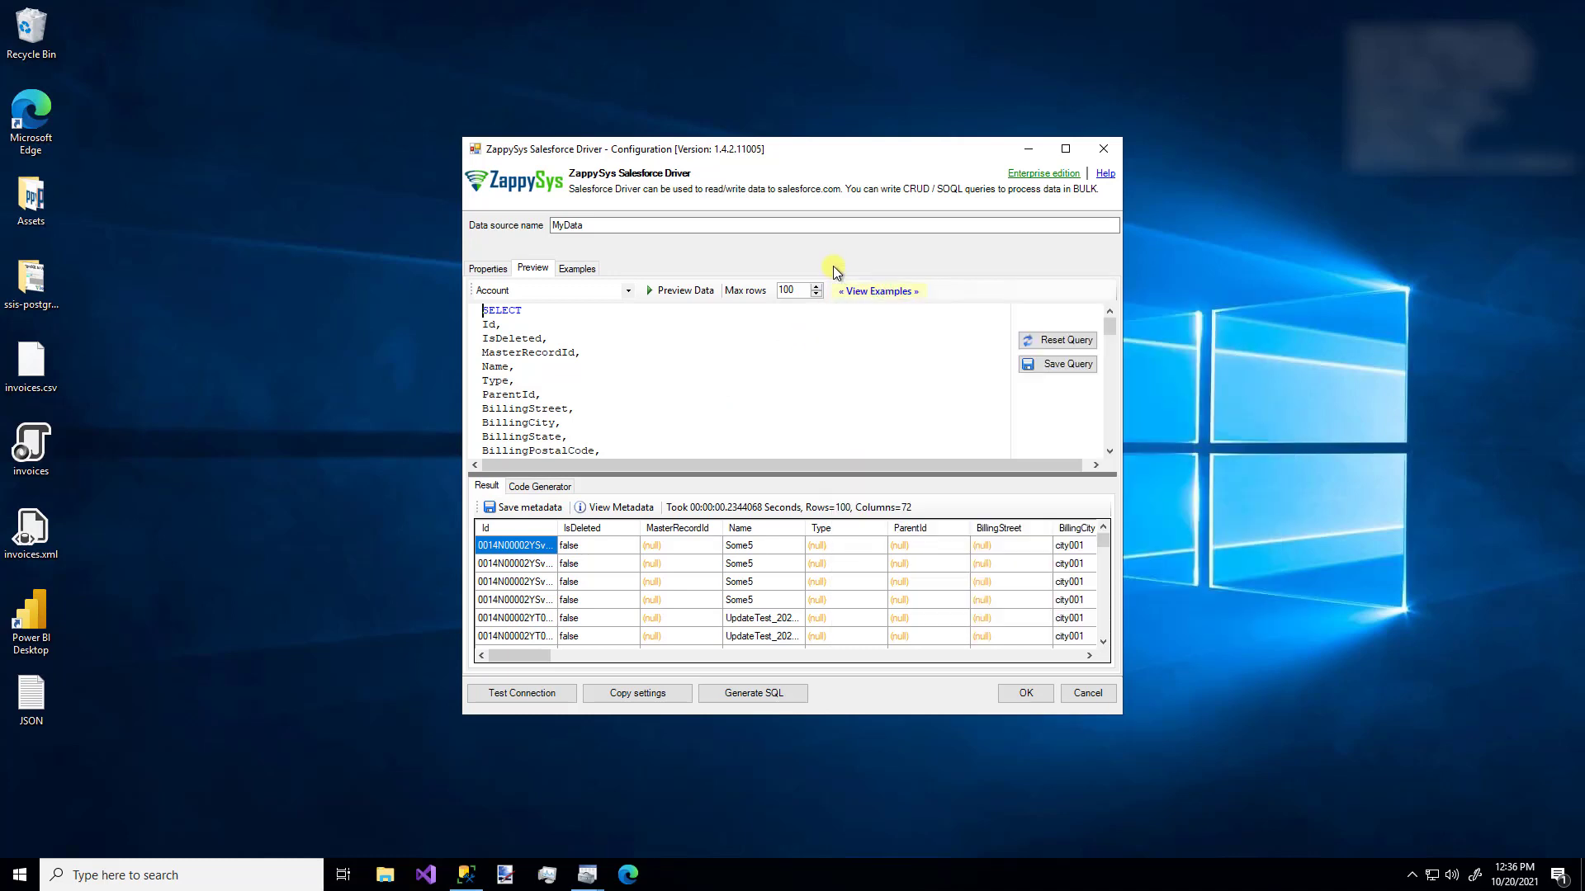
# - Expand Other (19) in Examples and step through SOQL samples to External Input from MSSQL
pyautogui.click(578, 270)
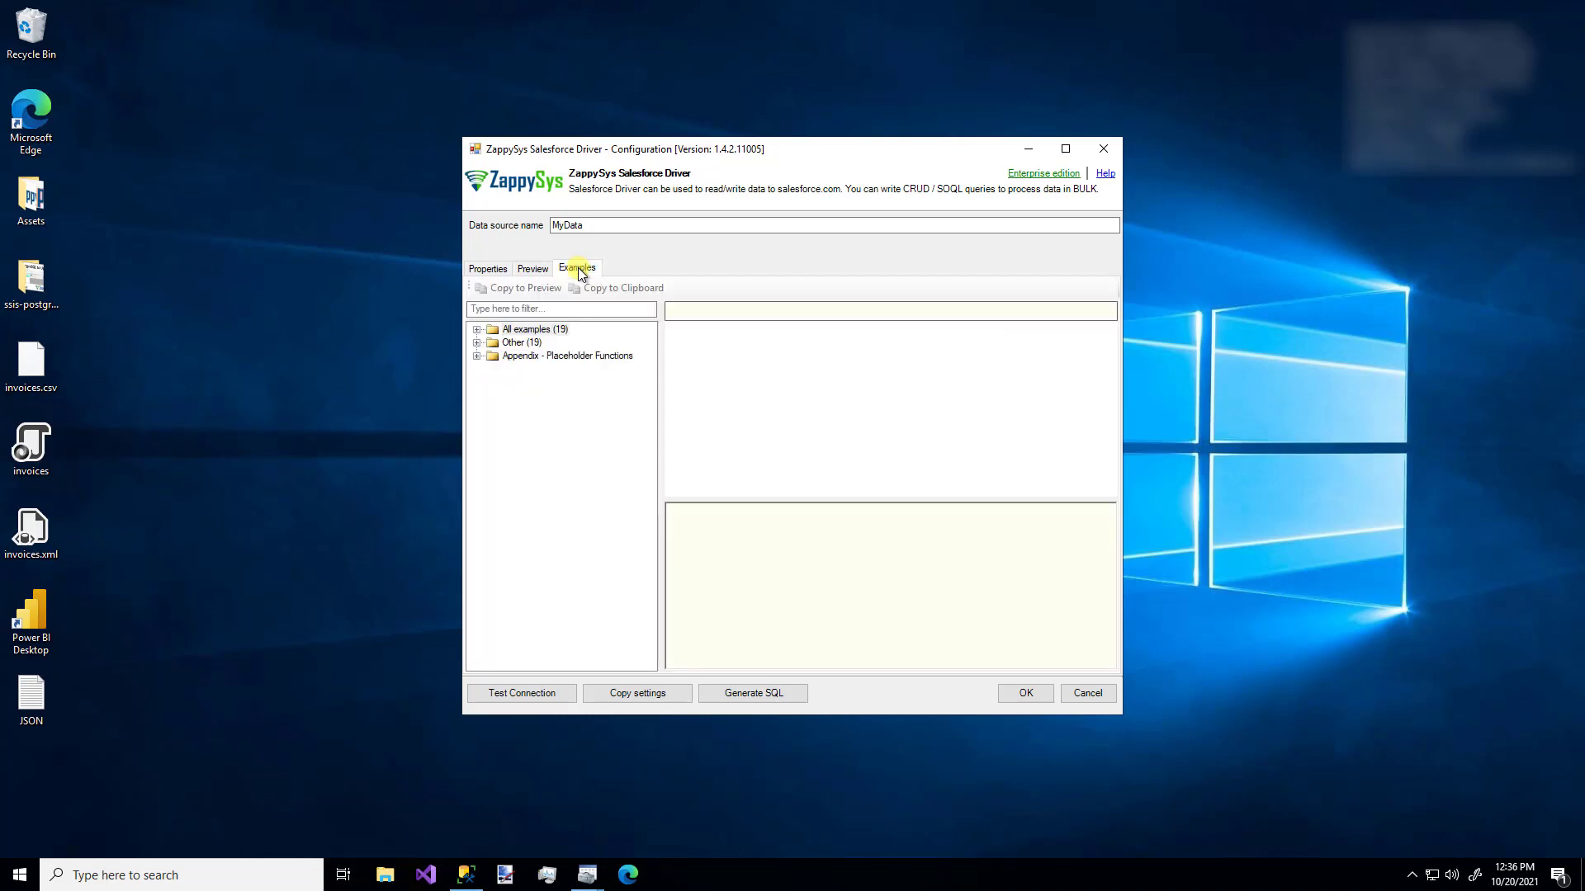
pyautogui.click(477, 342)
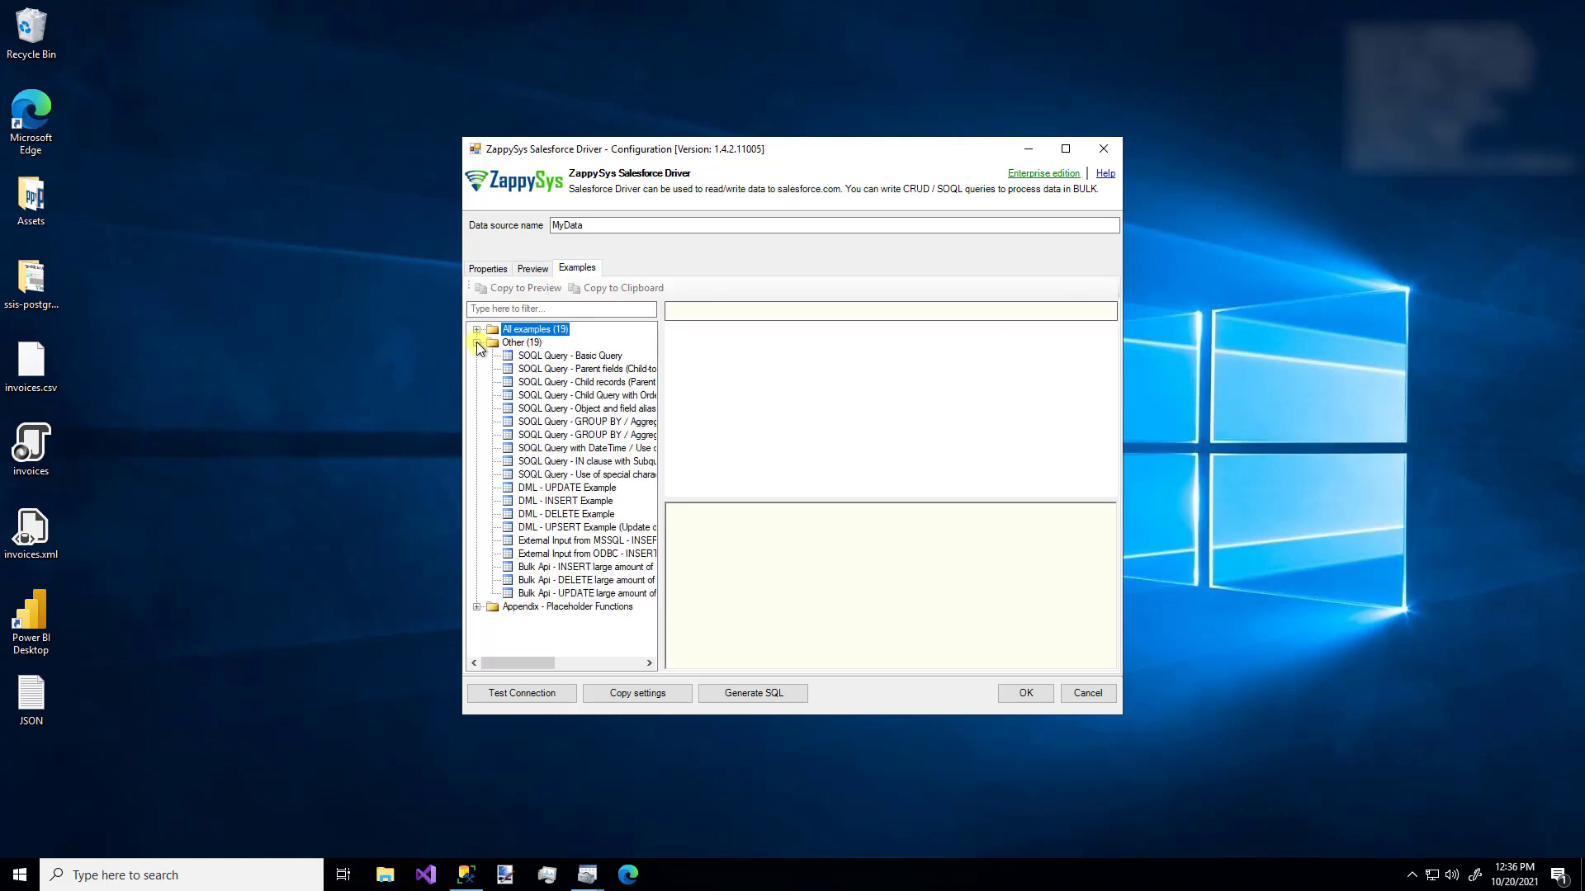
pyautogui.click(557, 357)
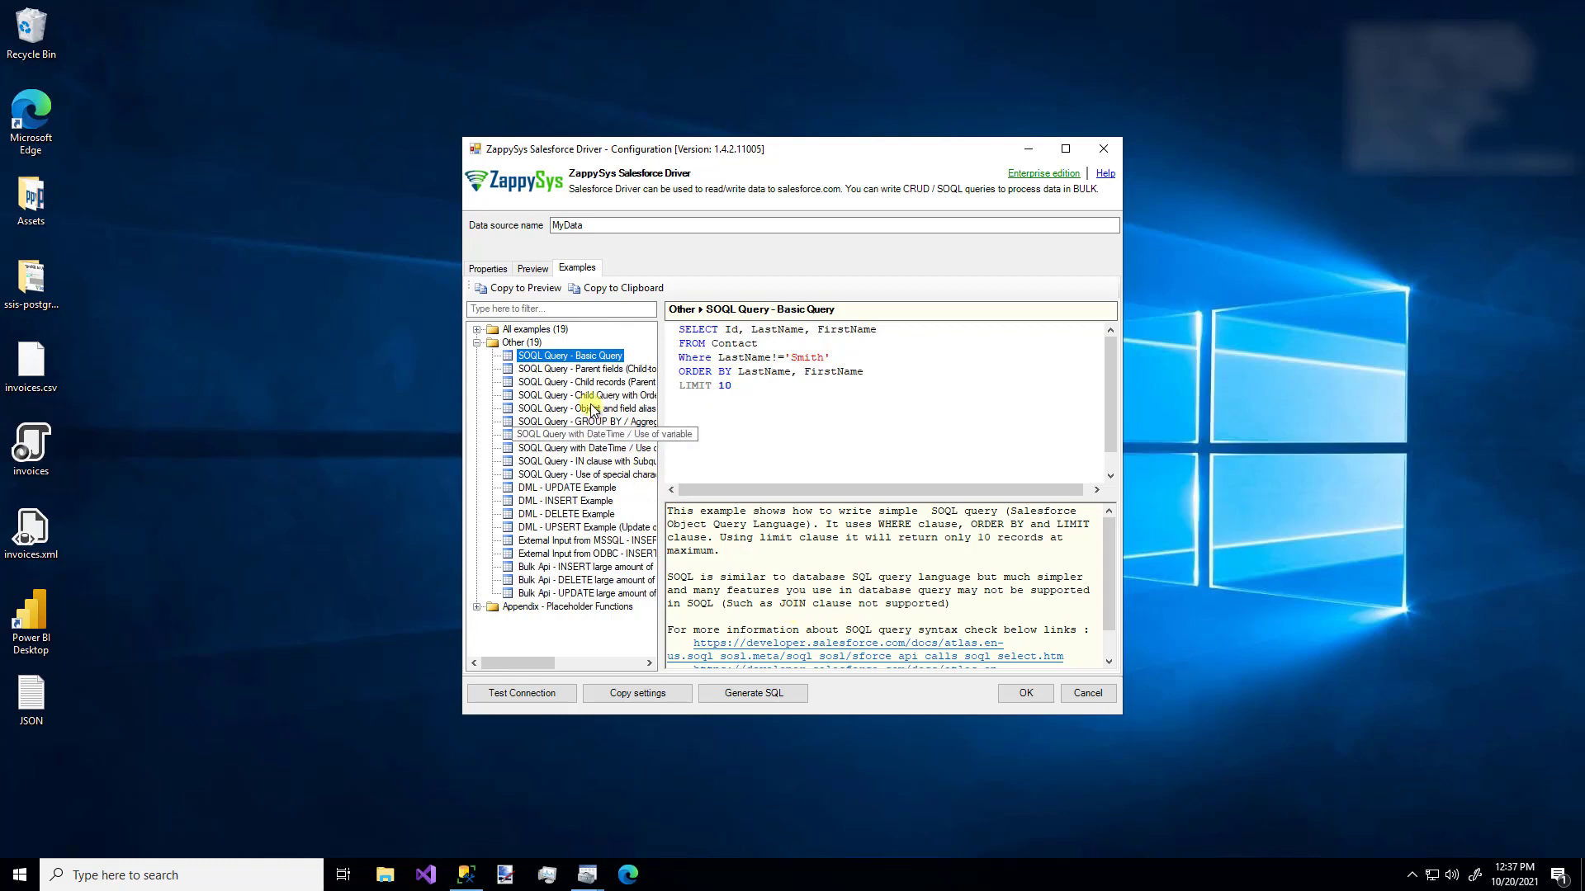
pyautogui.click(587, 371)
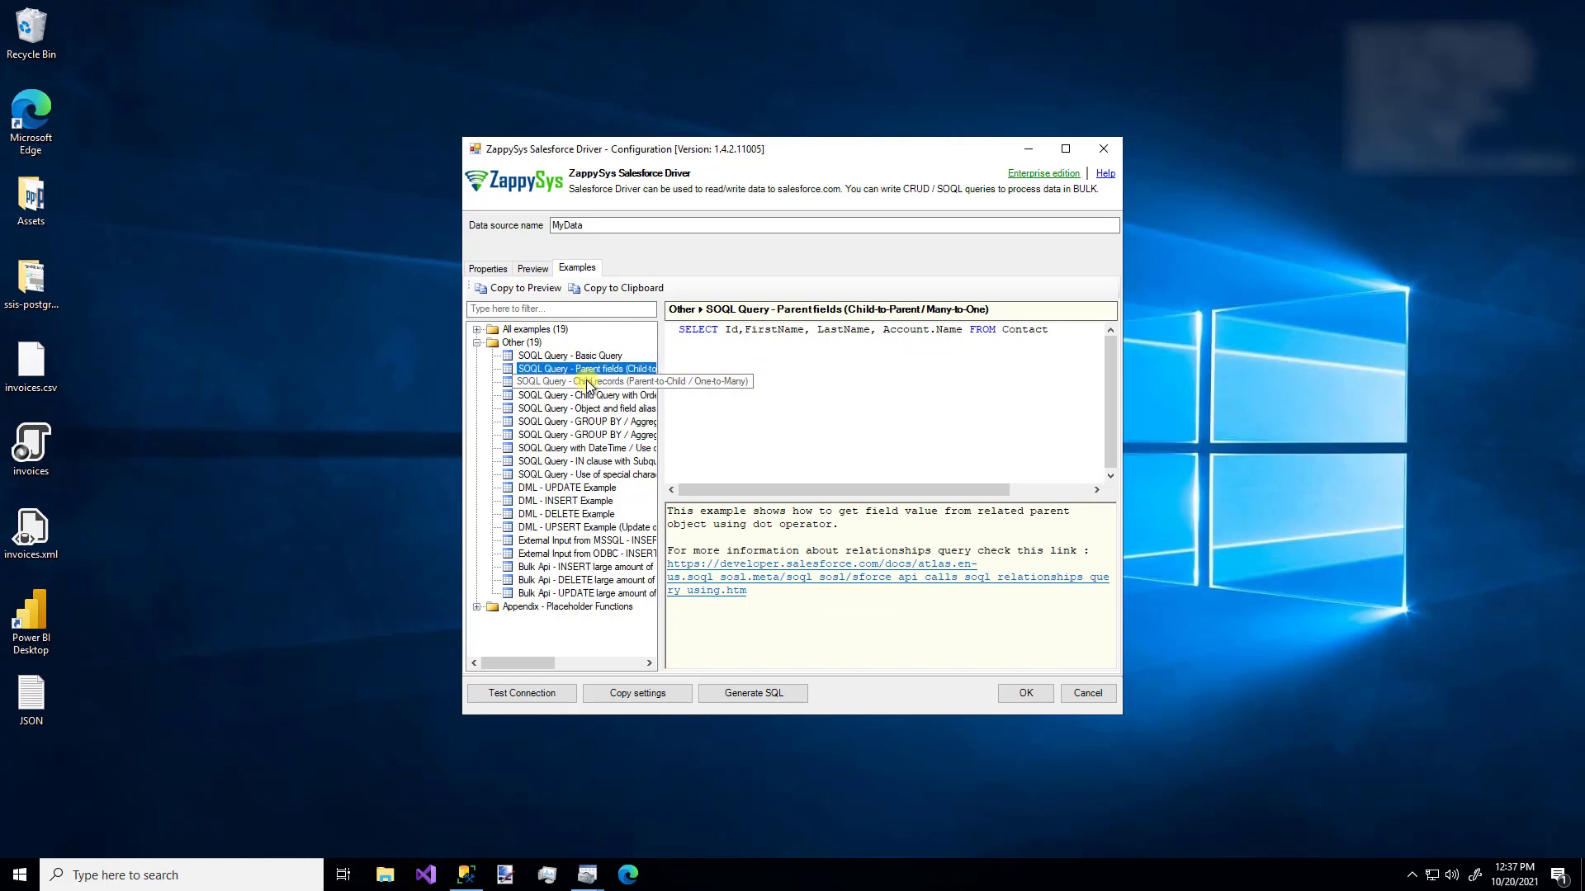
pyautogui.click(587, 383)
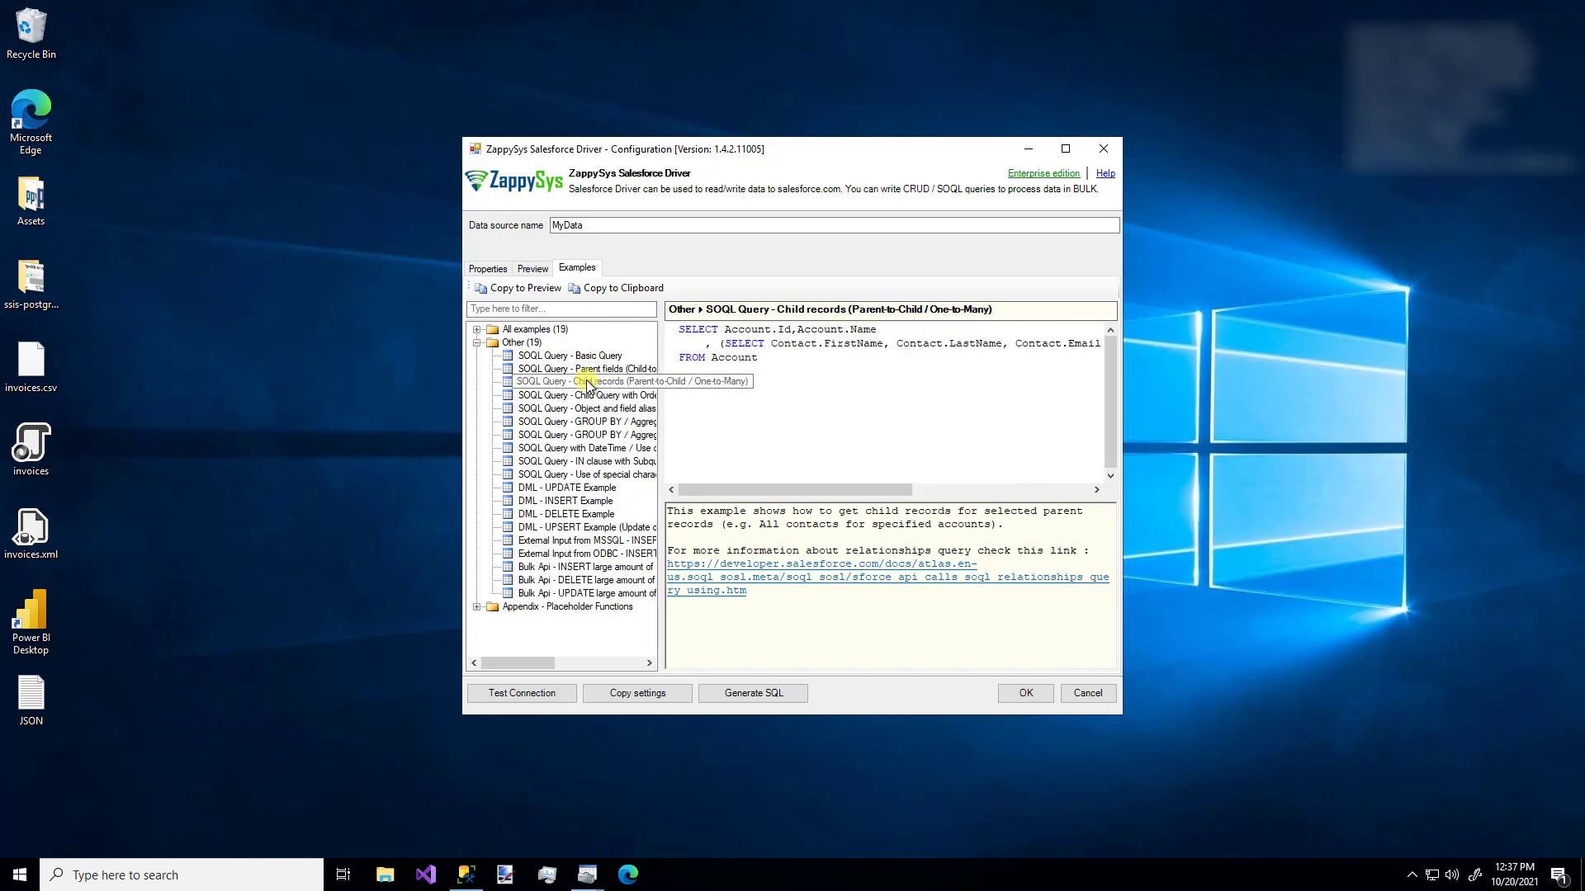
pyautogui.click(611, 448)
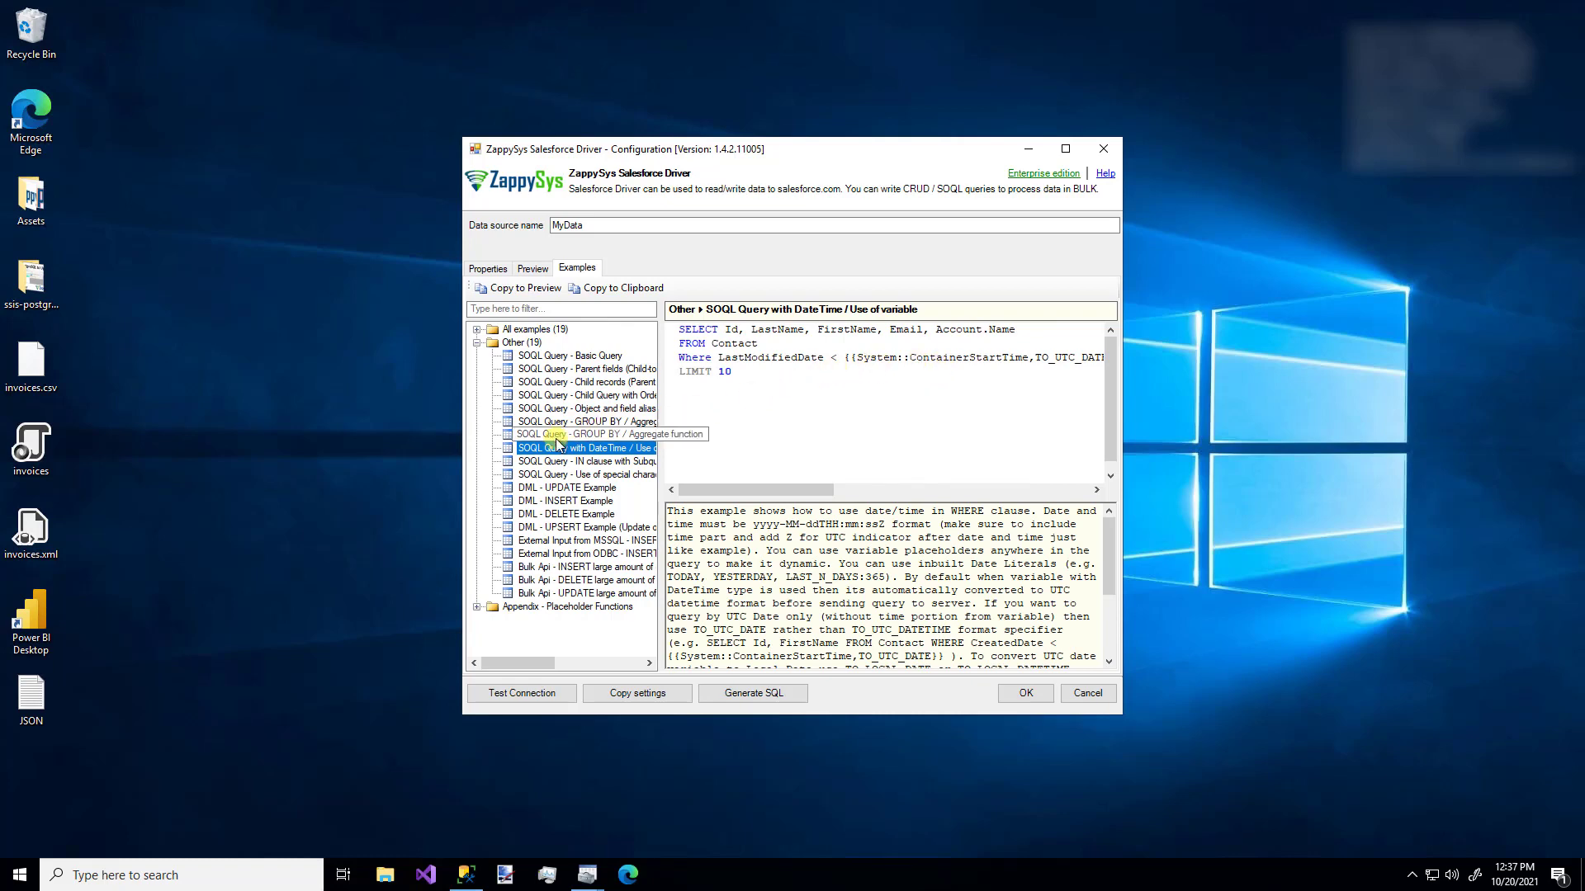
pyautogui.click(557, 543)
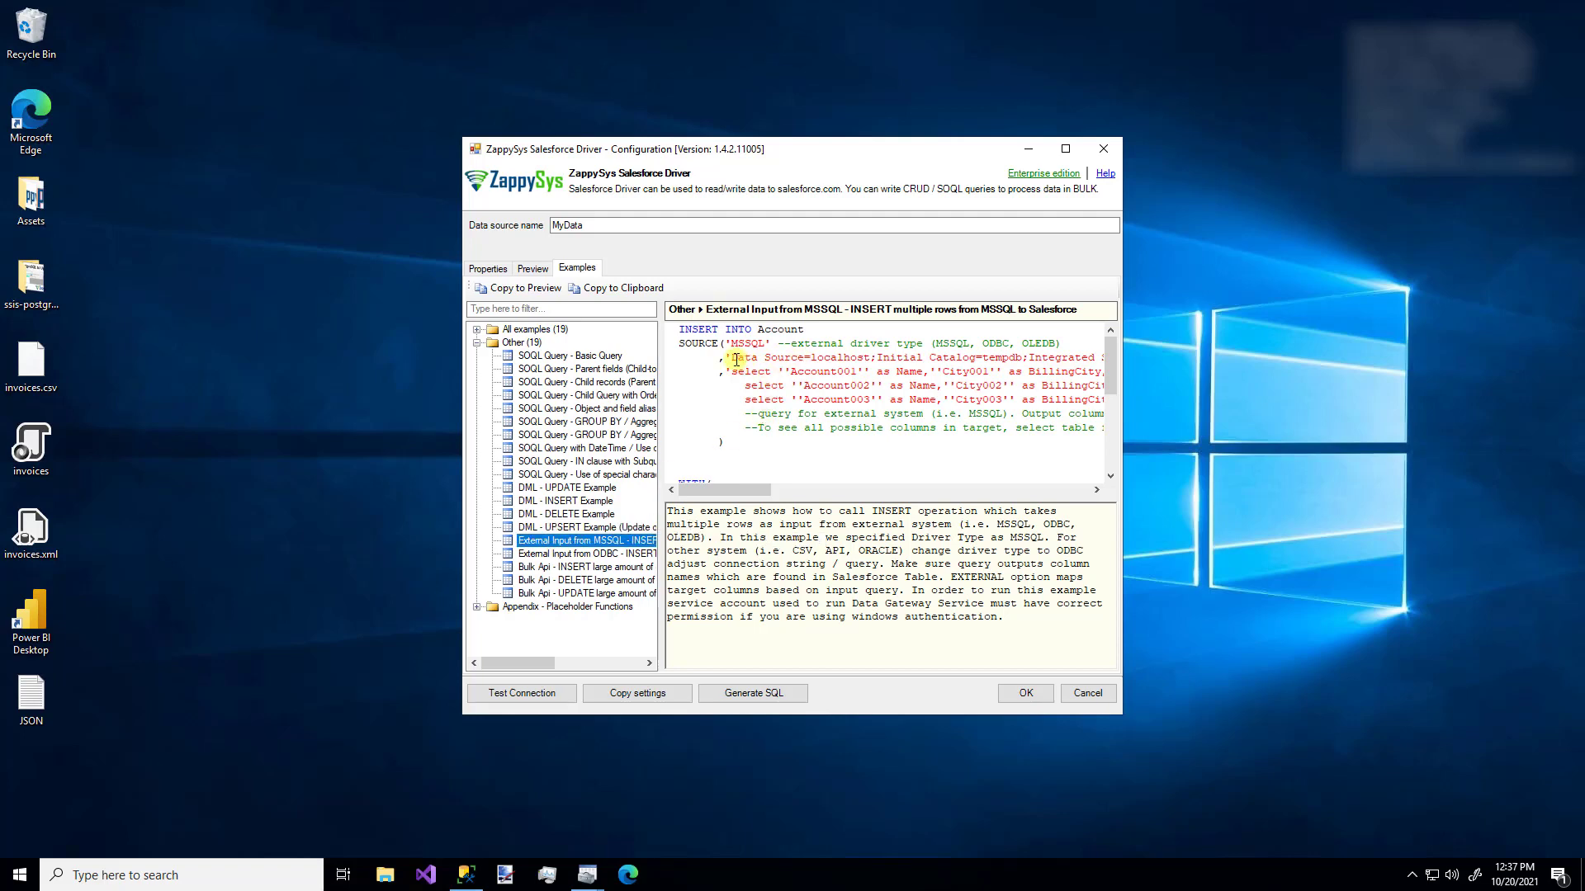
# - Review the ODBC and Bulk Api INSERT examples, then clear the Preview query editor completely
pyautogui.click(591, 554)
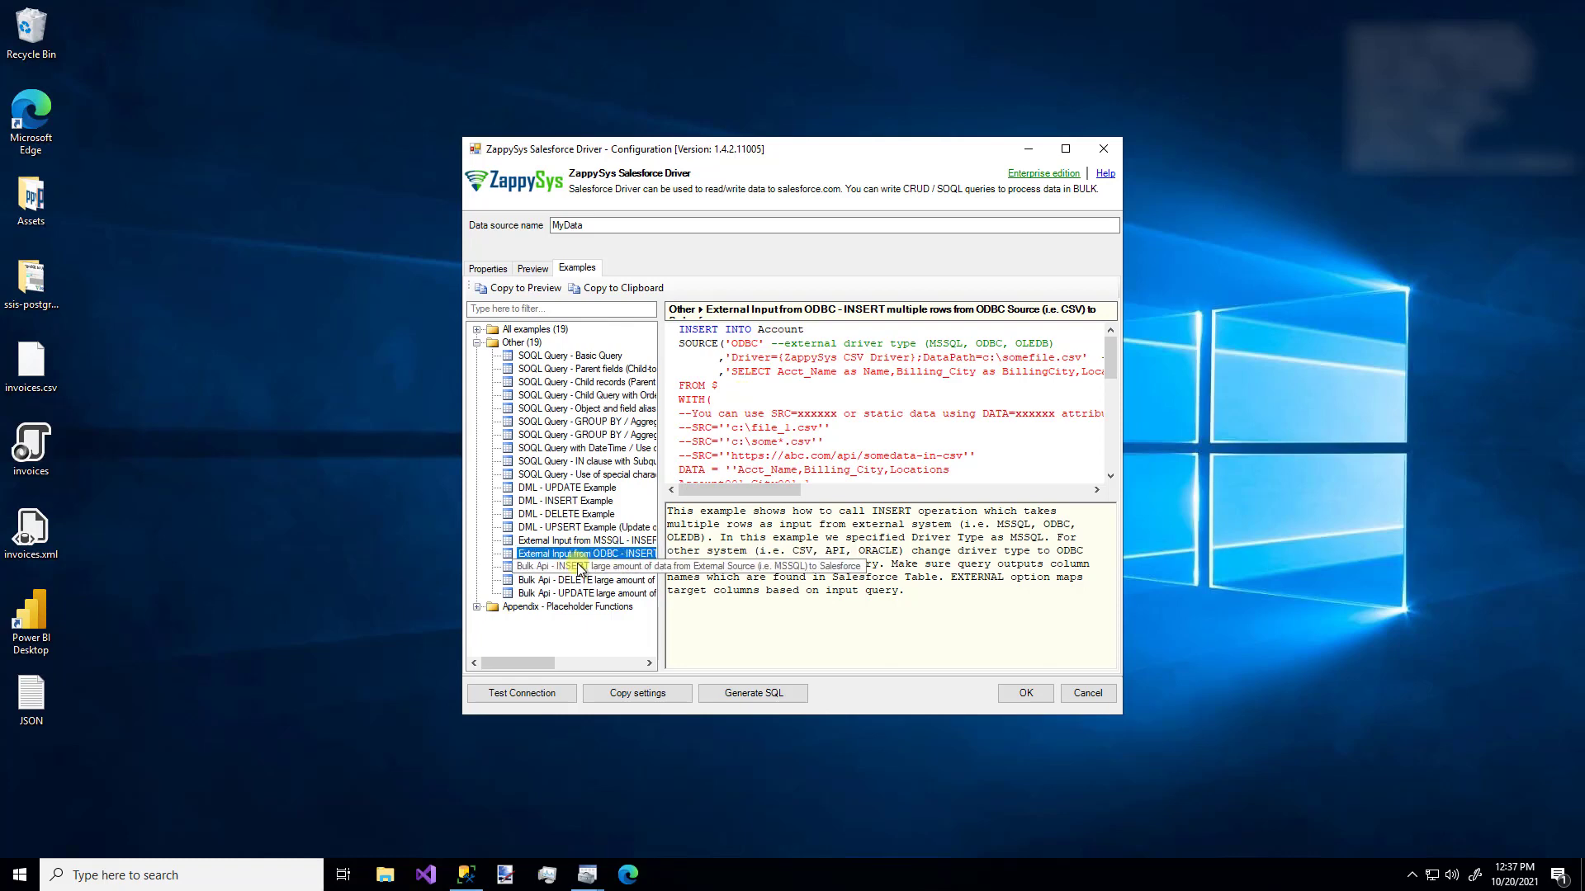
pyautogui.click(580, 568)
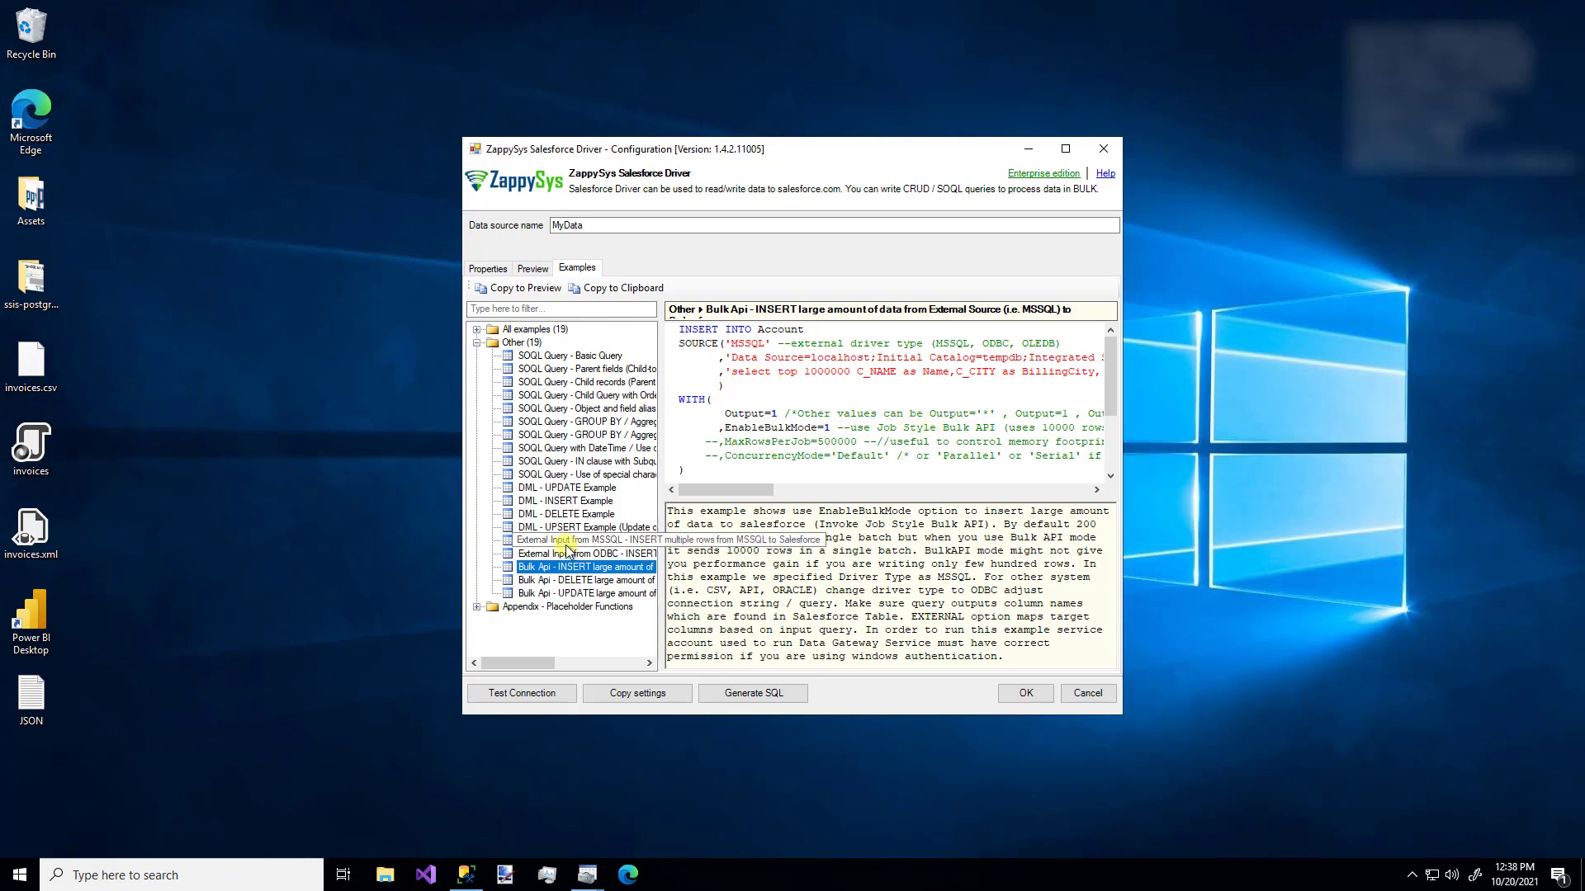
pyautogui.click(528, 274)
pyautogui.doubleClick(534, 378)
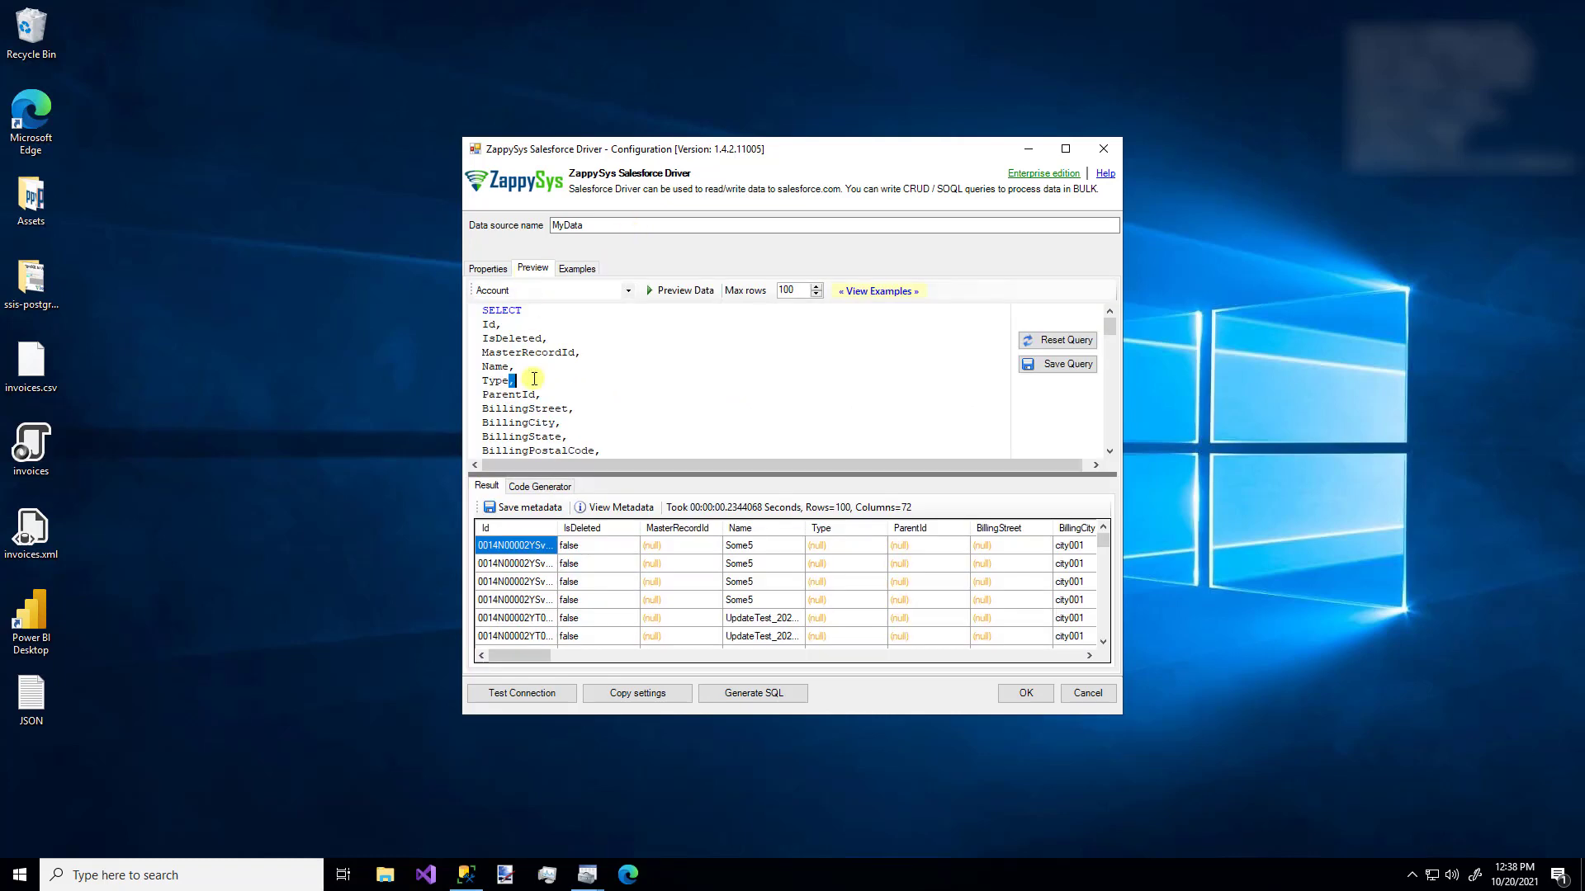
pyautogui.hotkey('ctrl', 'a')
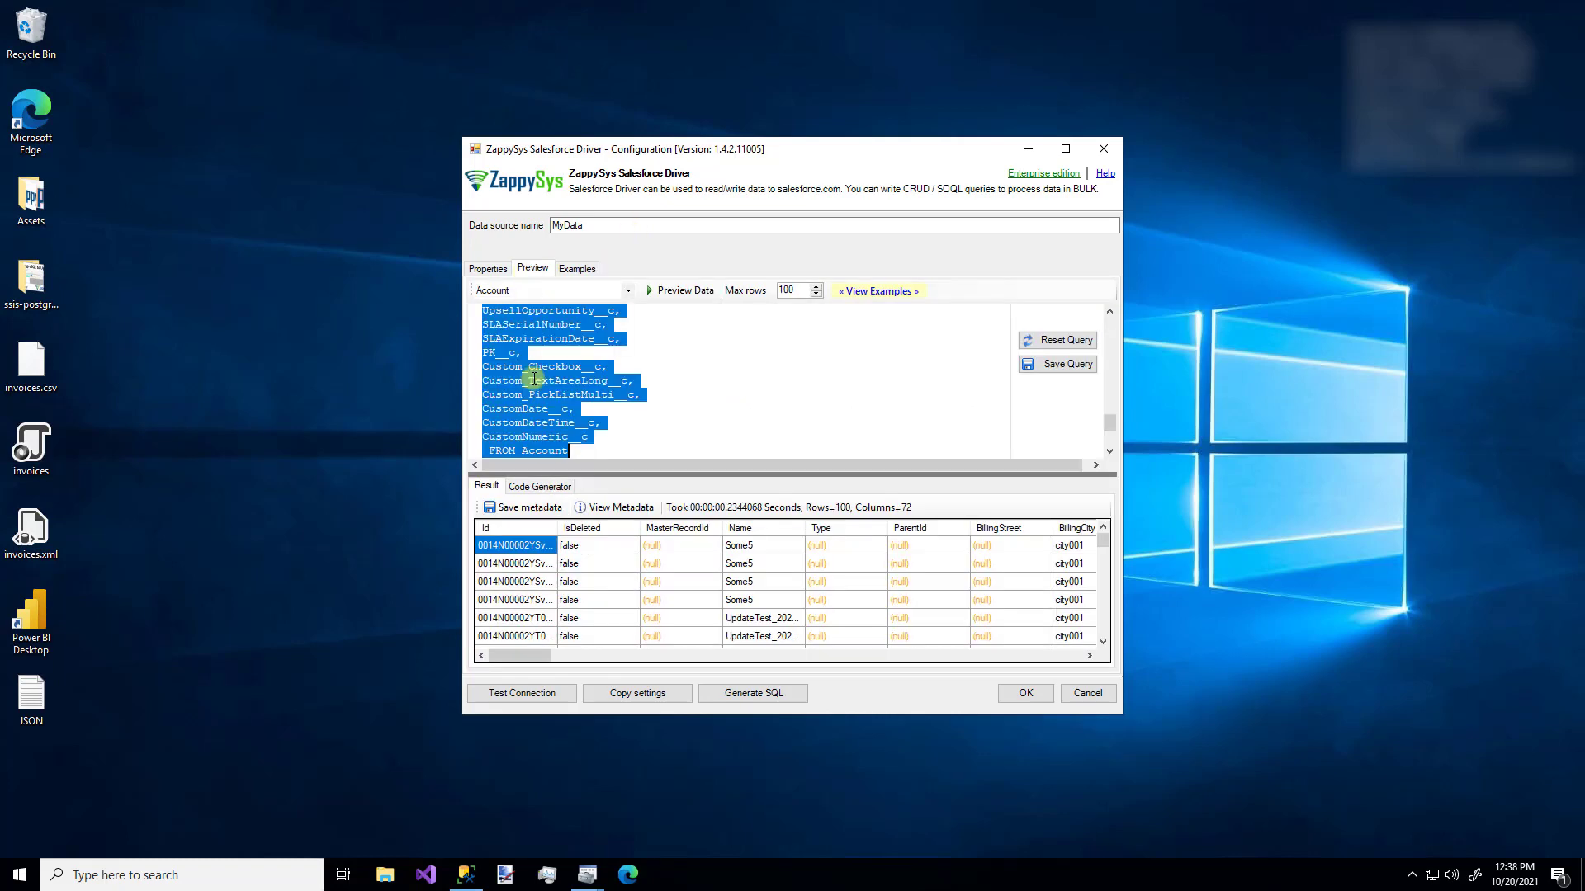
pyautogui.write('Type')
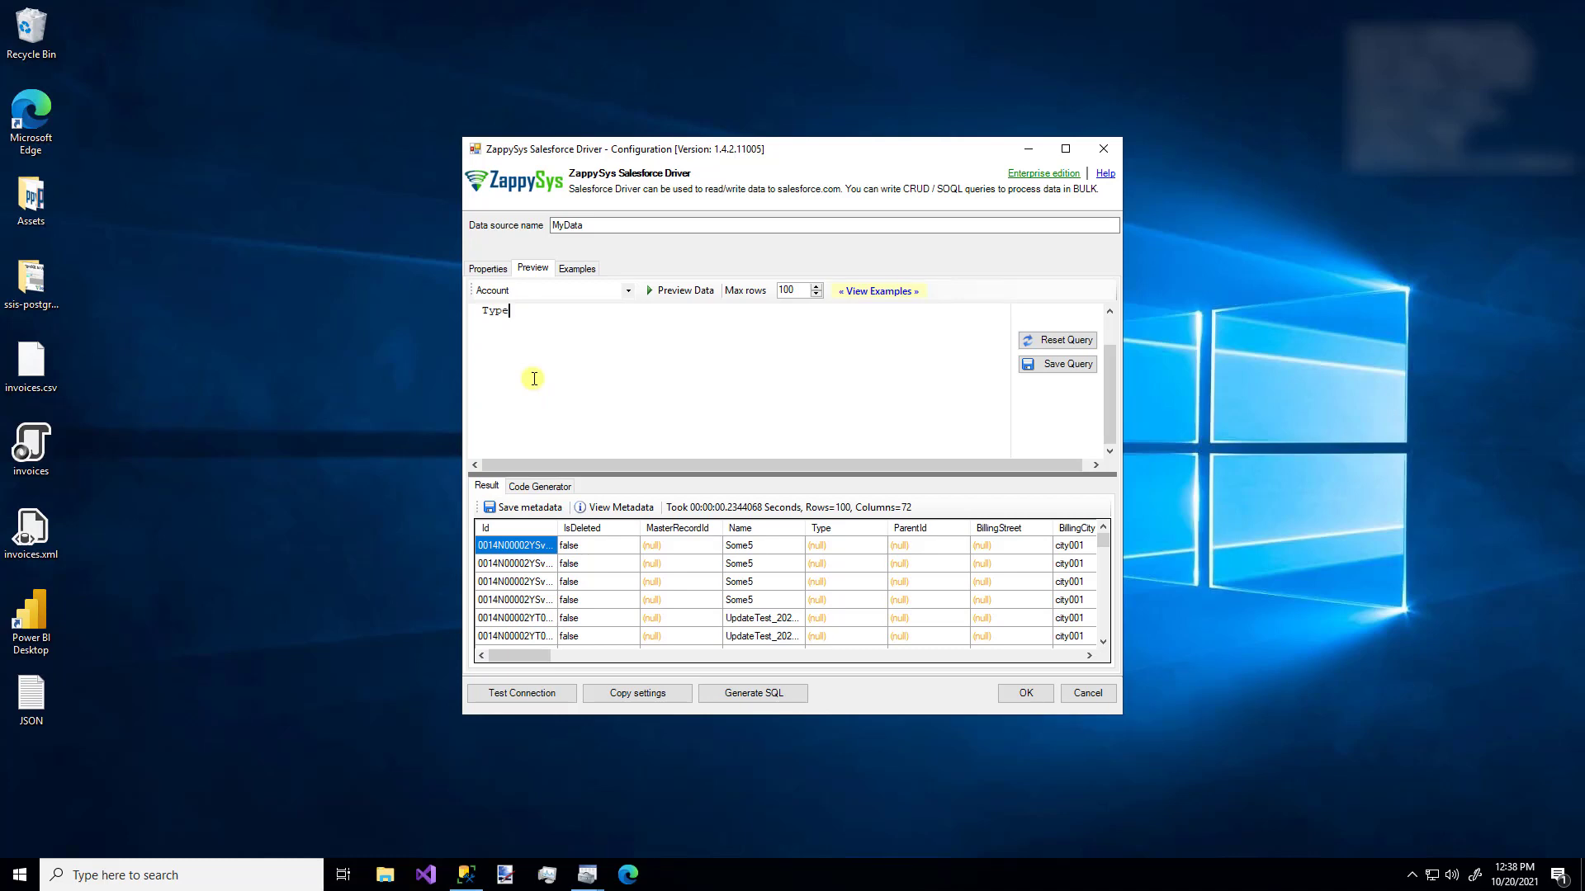
pyautogui.hotkey('ctrl', 'a')
pyautogui.press('Delete')
# - Run the first SfCustomers select in SSMS, returning 10,000 DemoAccount rows
pyautogui.click(467, 877)
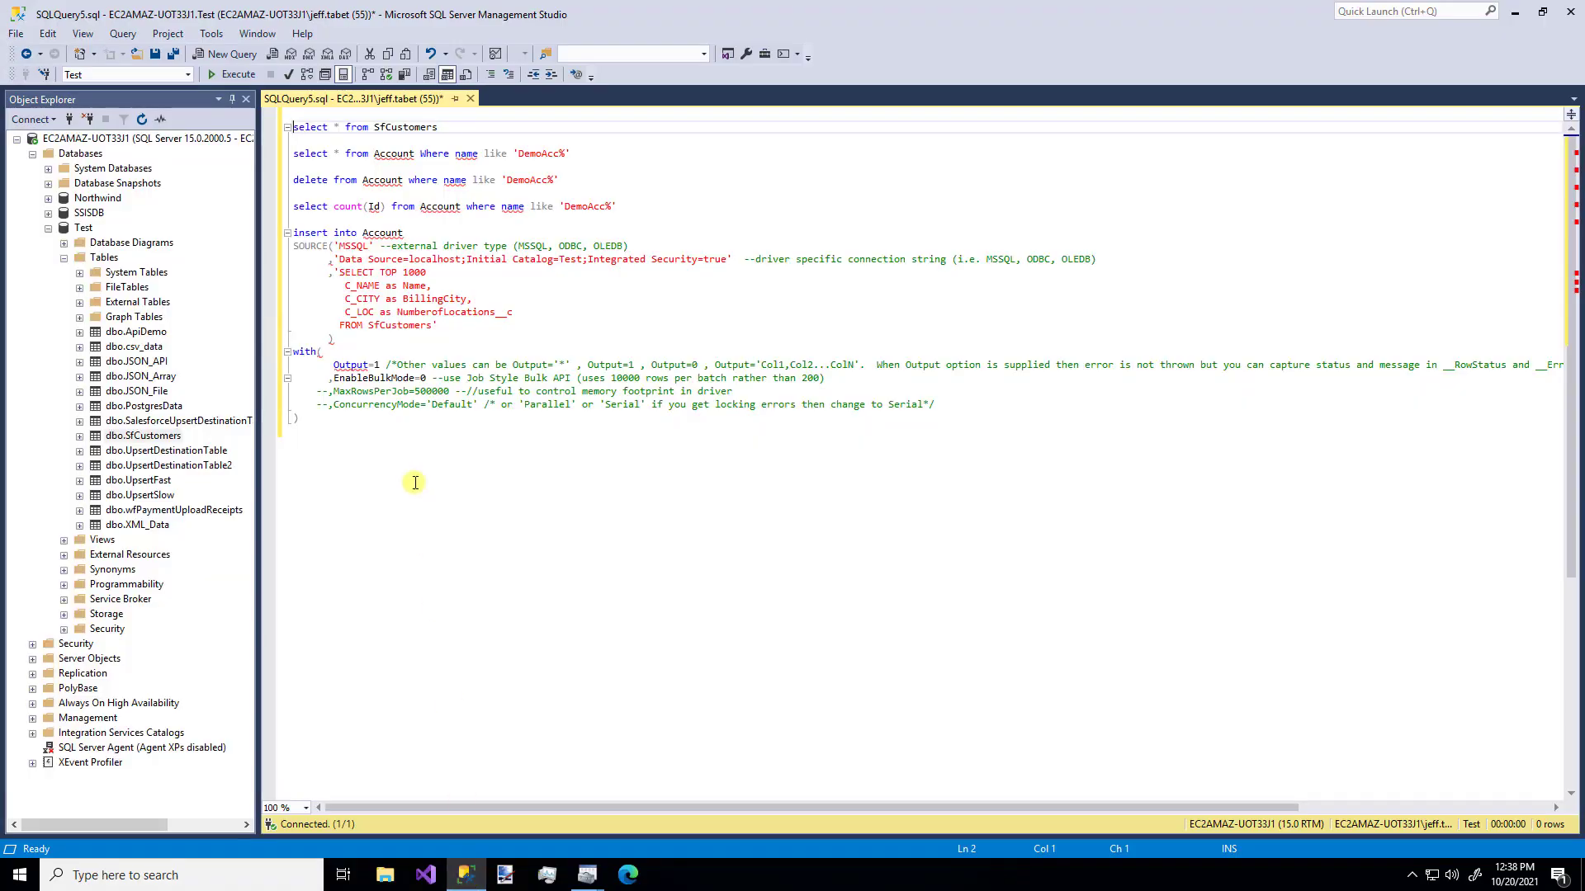
pyautogui.hotkey('shift', 'Down')
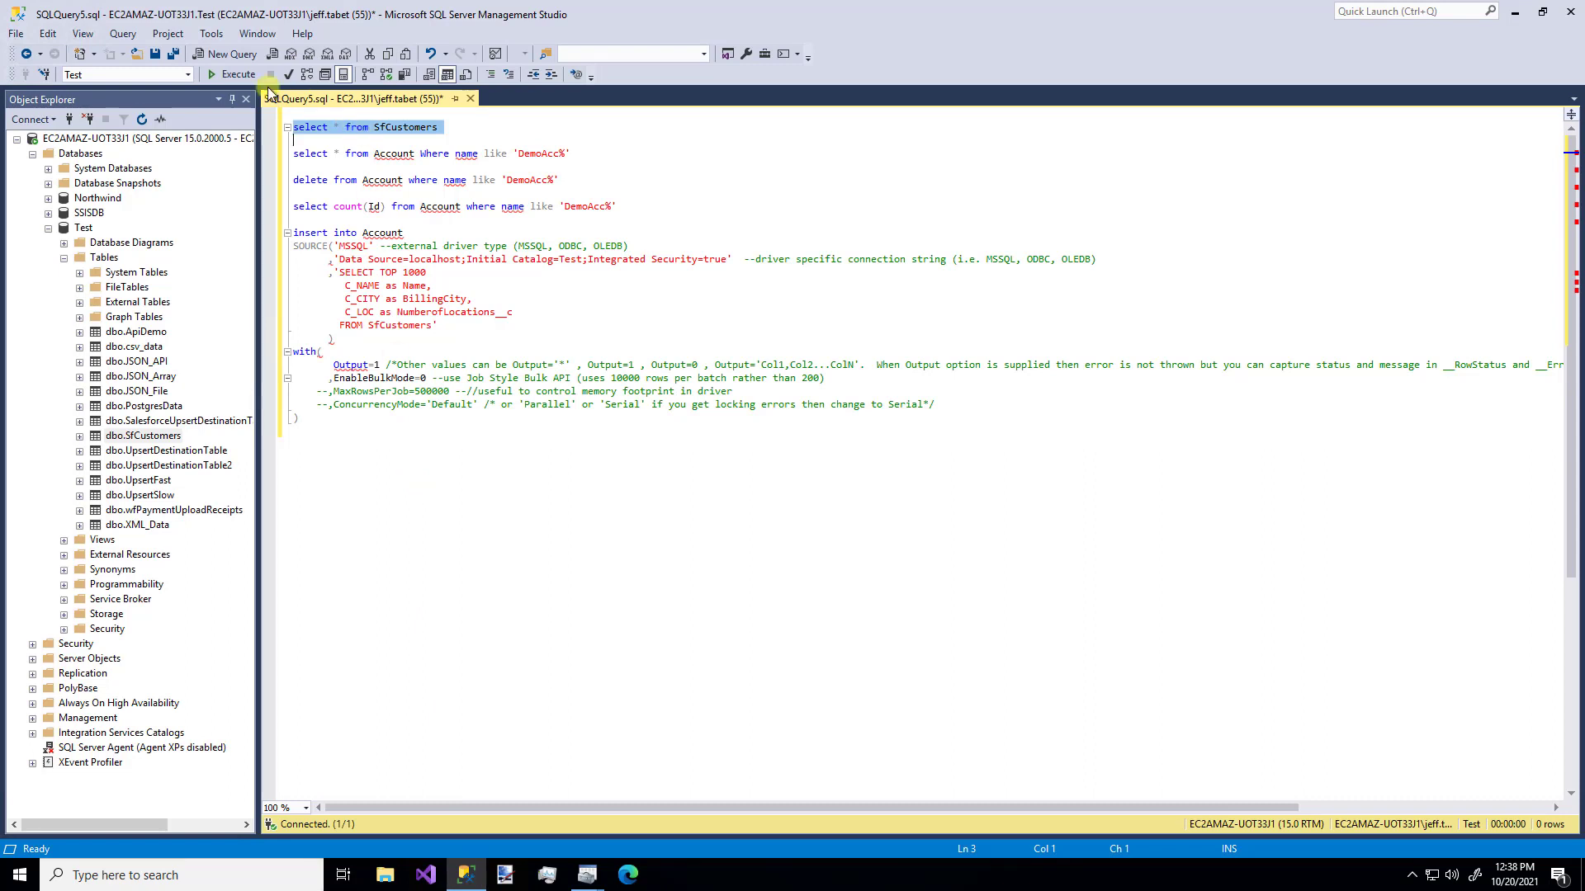
pyautogui.click(241, 79)
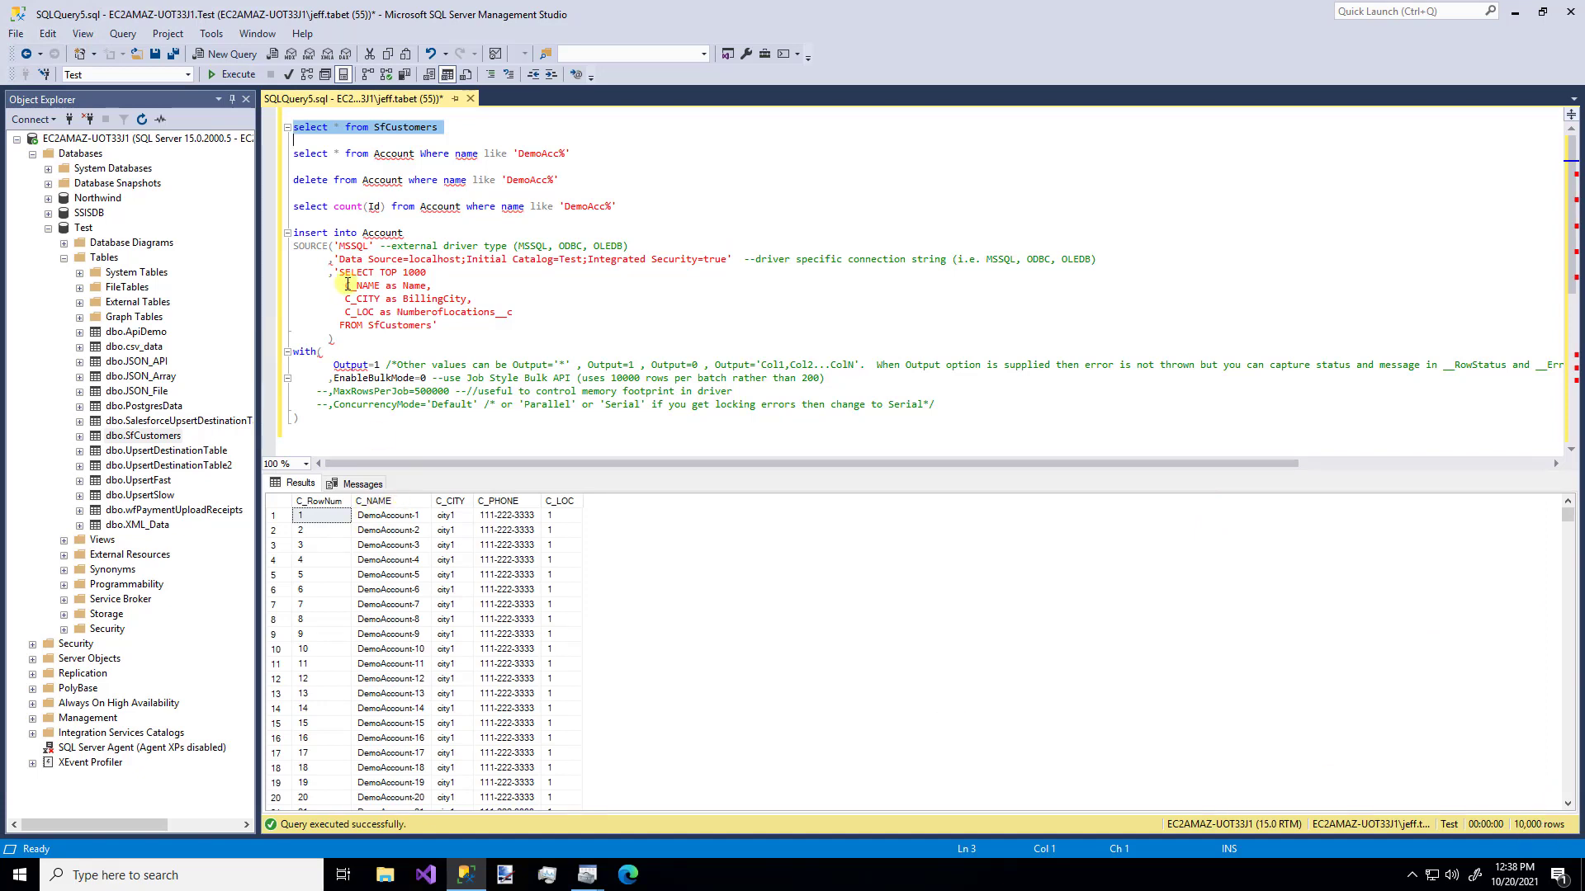
# - Select the remaining Salesforce test script lines below that query for copying
pyautogui.press('Down')
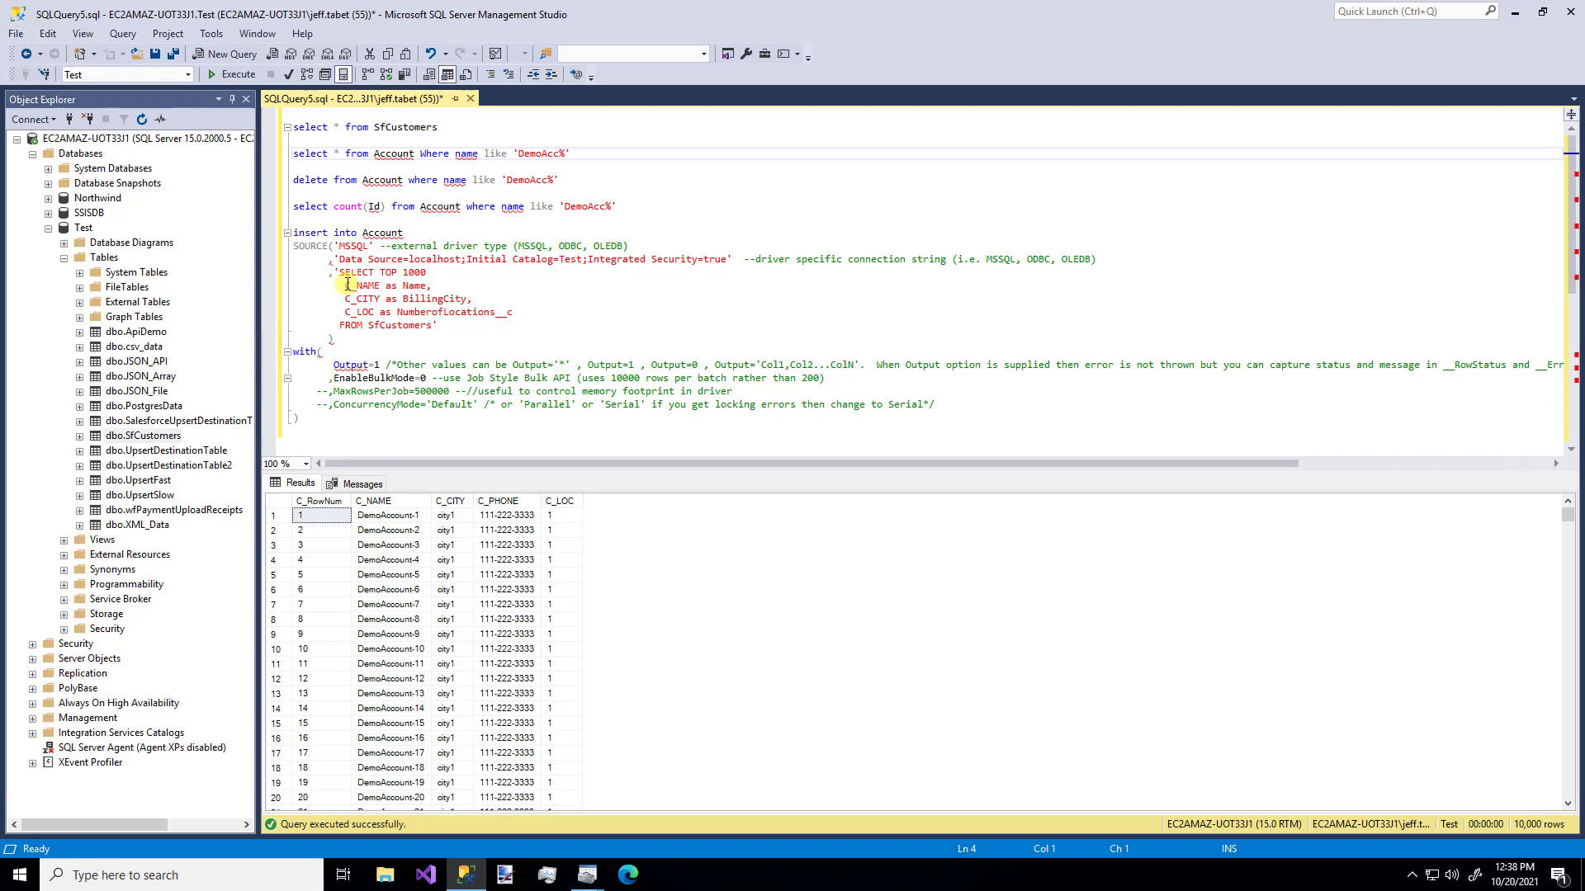
pyautogui.hotkey('shift', 'Down')
pyautogui.hotkey('shift', 'Down')
pyautogui.hotkey('shift', 'Down')
pyautogui.hotkey('shift', 'Down')
pyautogui.hotkey('shift', 'Down')
pyautogui.hotkey('shift', 'Down')
pyautogui.hotkey('shift', 'Down')
pyautogui.hotkey('shift', 'Down')
pyautogui.hotkey('shift', 'Down')
pyautogui.hotkey('shift', 'Down')
pyautogui.hotkey('shift', 'Down')
pyautogui.hotkey('shift', 'Down')
pyautogui.hotkey('shift', 'Down')
pyautogui.hotkey('shift', 'Down')
pyautogui.hotkey('shift', 'Down')
pyautogui.hotkey('shift', 'Down')
pyautogui.hotkey('shift', 'Down')
pyautogui.hotkey('shift', 'Down')
pyautogui.hotkey('shift', 'Down')
pyautogui.hotkey('shift', 'Down')
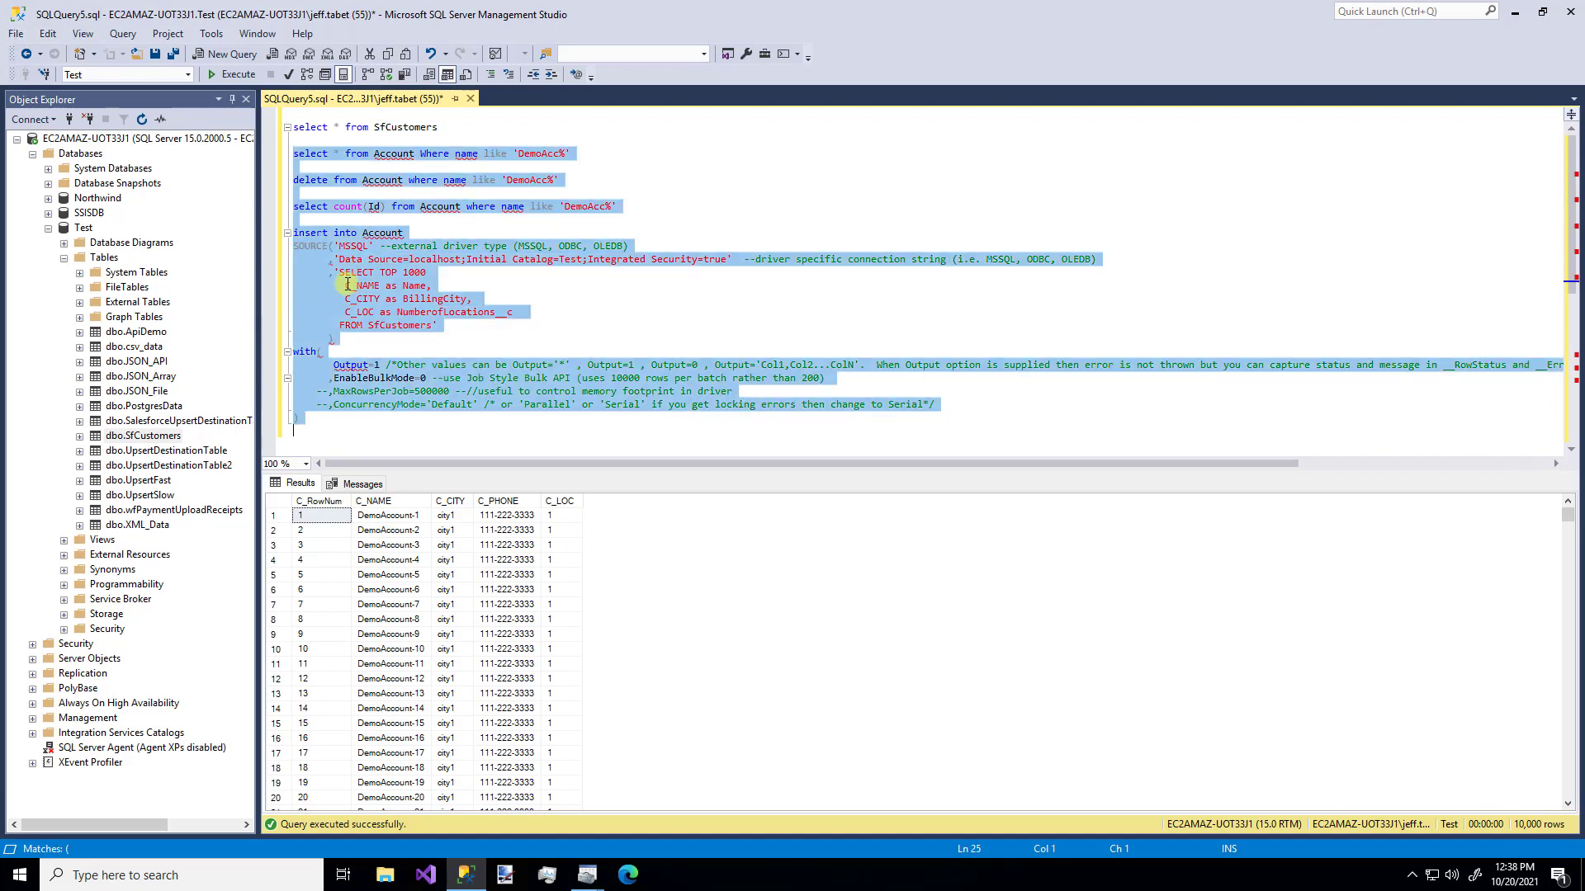
pyautogui.click(587, 874)
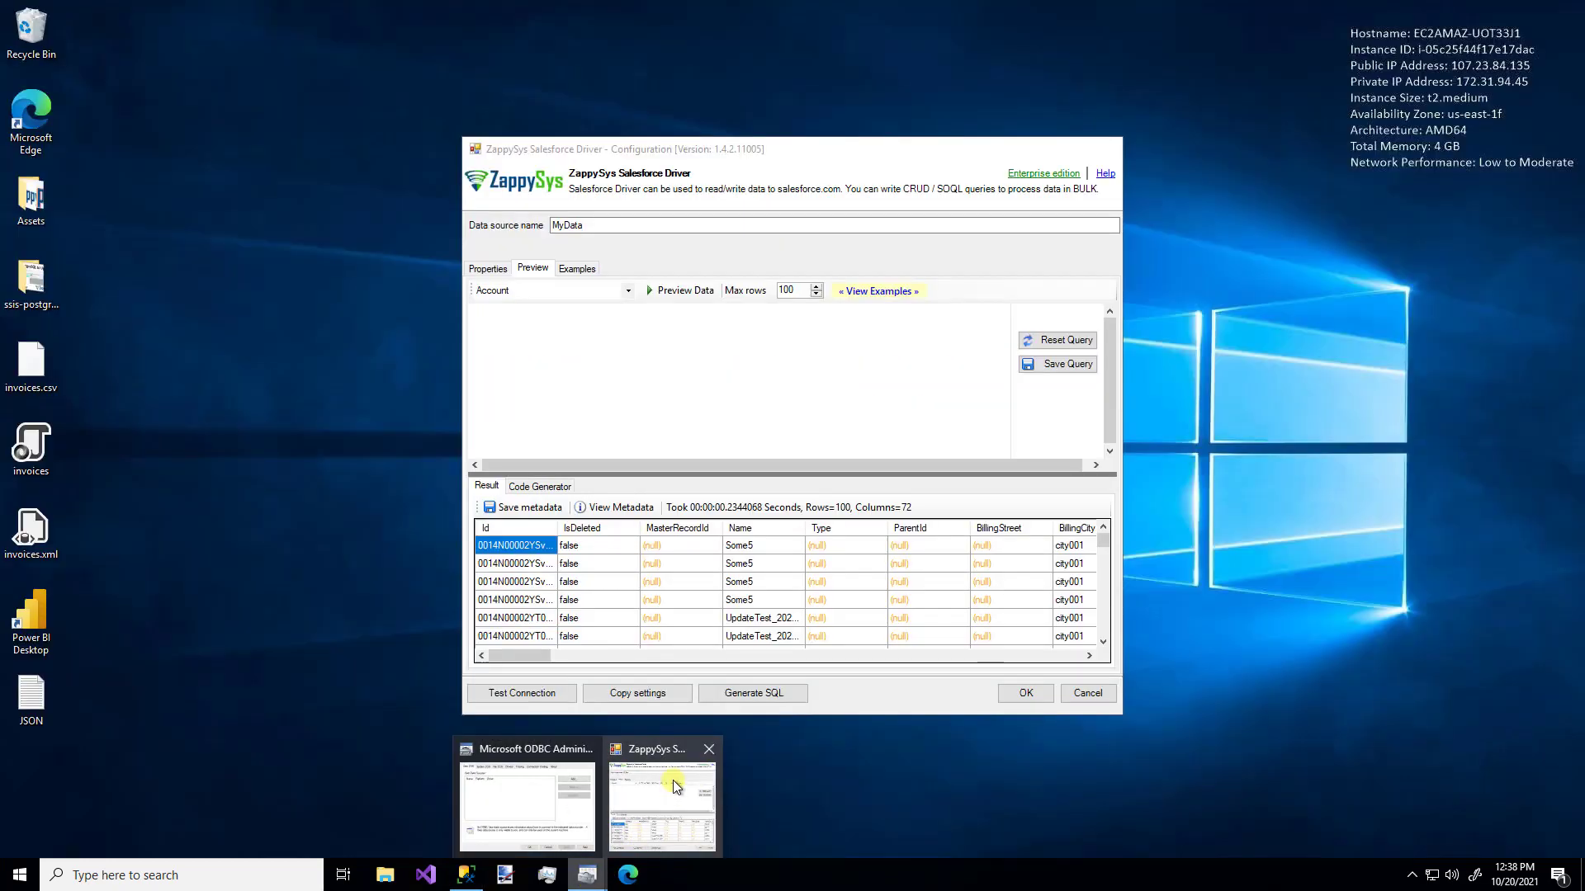
# - Paste the test script into the Preview query and run its select for DemoAcc% Accounts
pyautogui.click(672, 780)
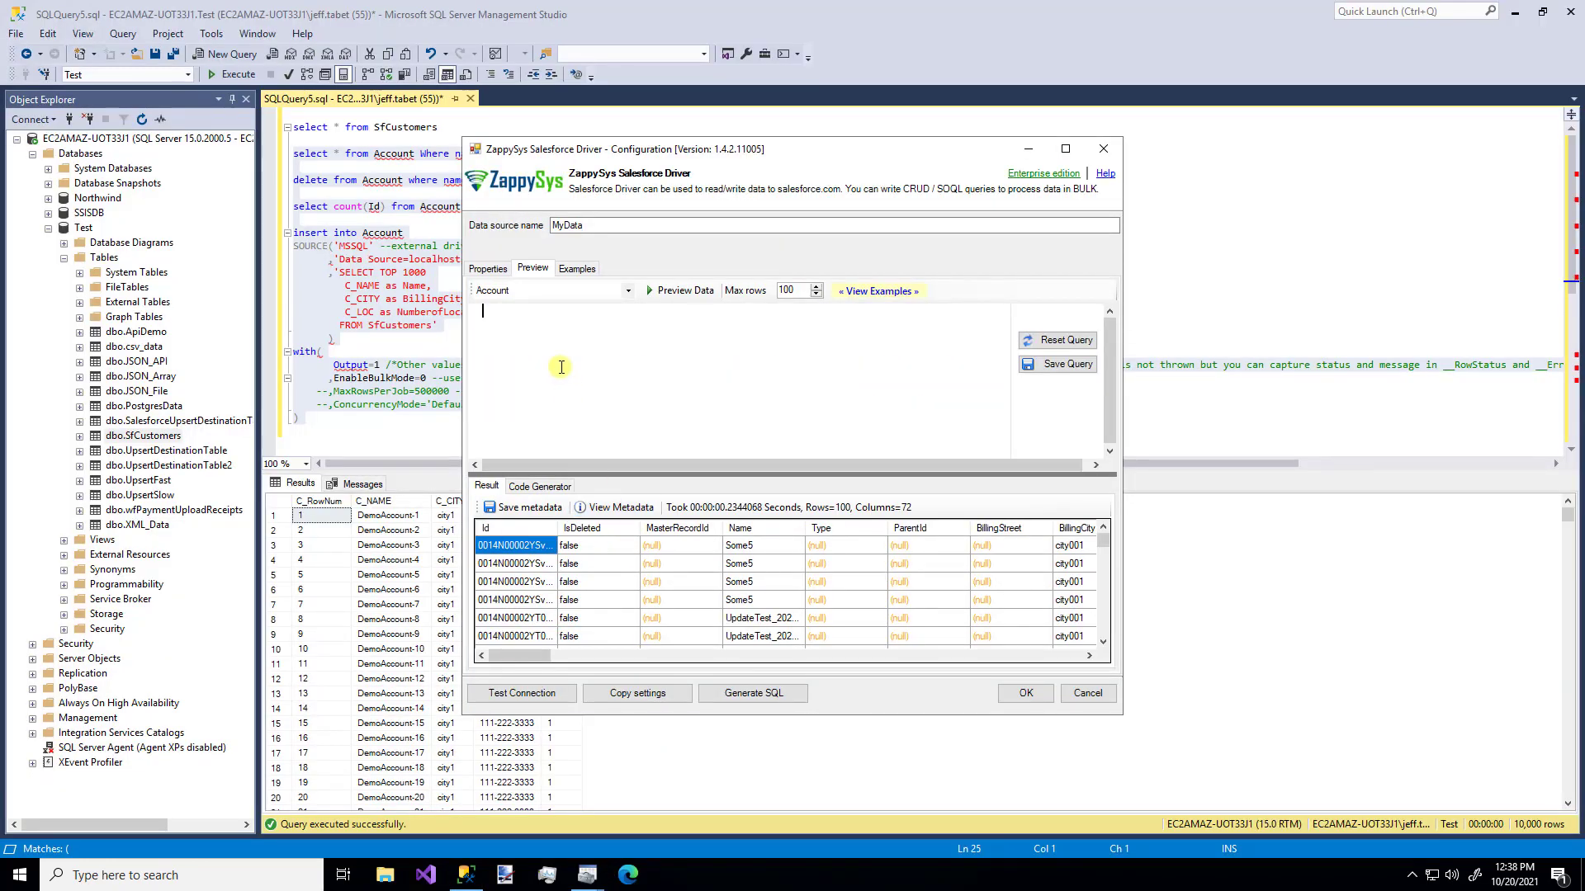
pyautogui.hotkey('ctrl', 'v')
pyautogui.scroll(4, 561, 366)
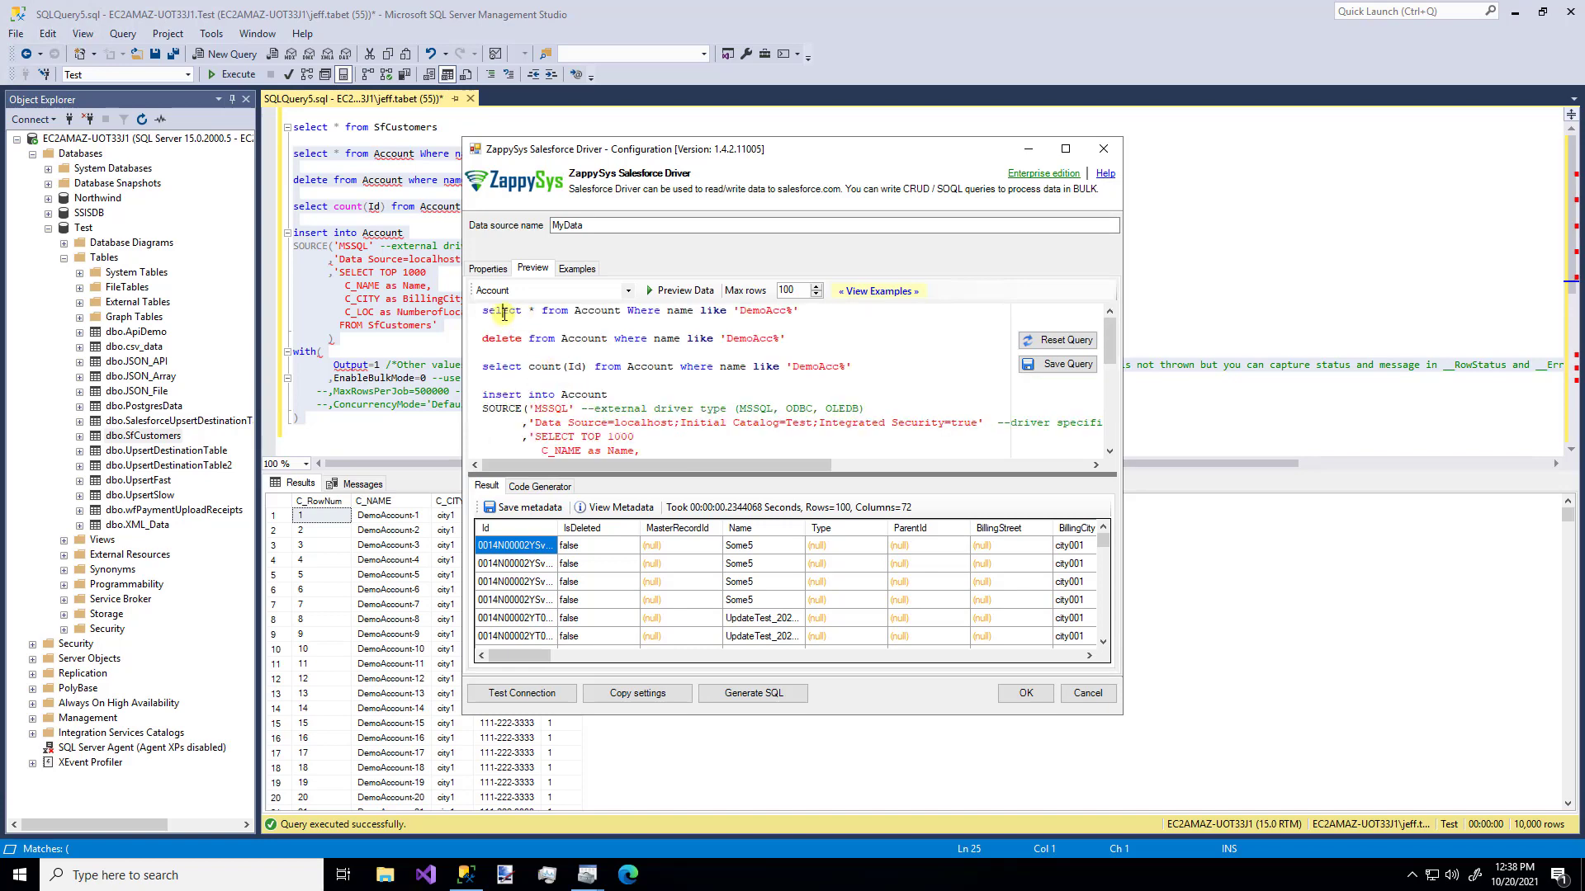
pyautogui.press('Home')
pyautogui.hotkey('shift', 'Down')
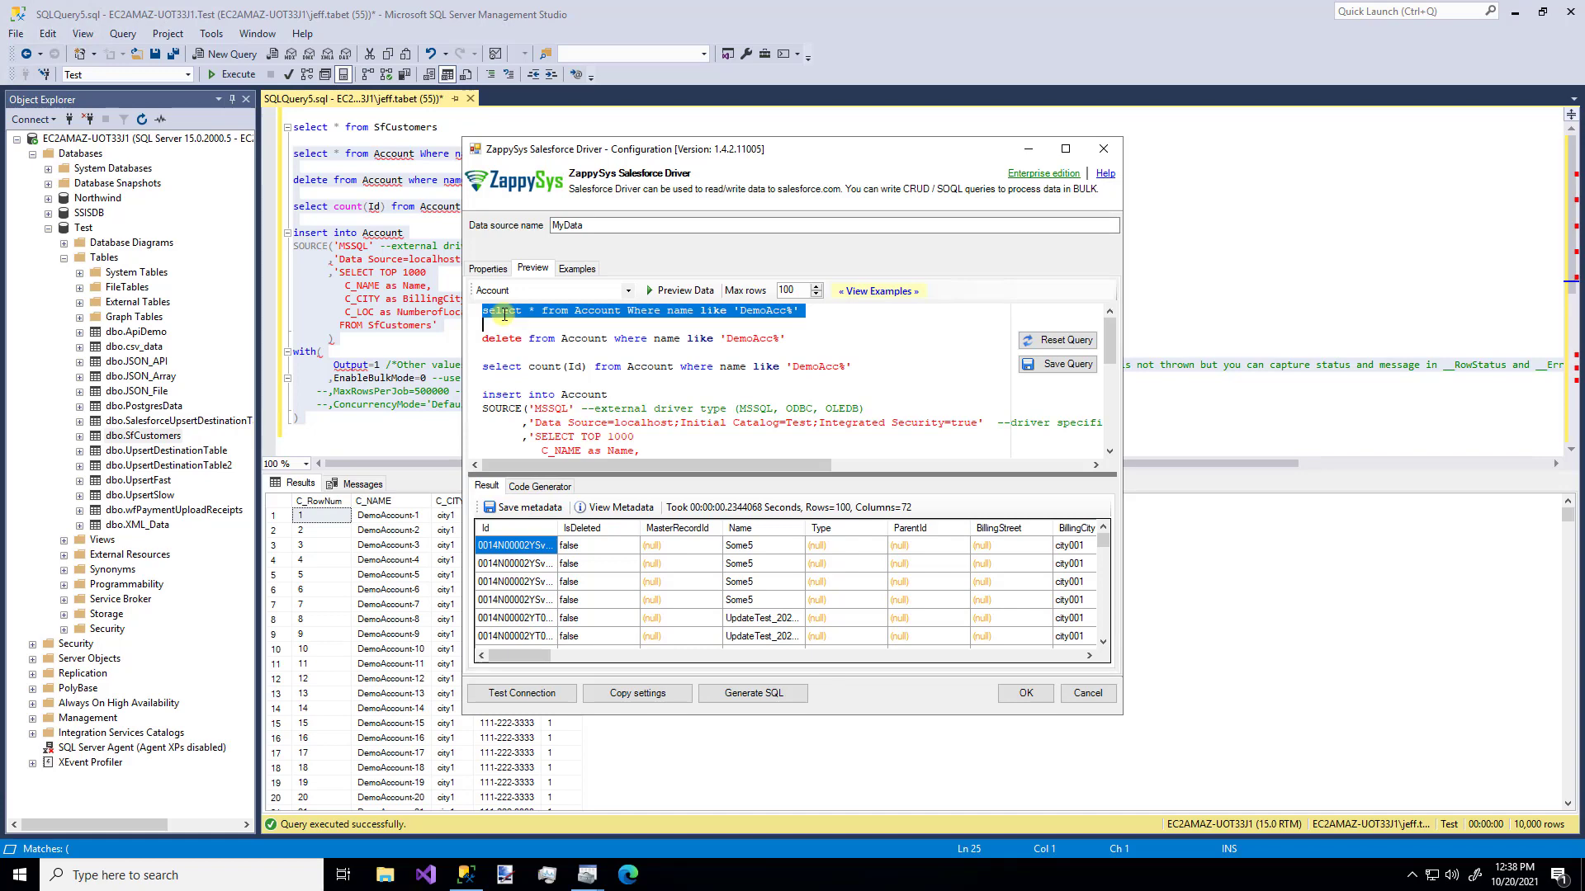
pyautogui.click(682, 293)
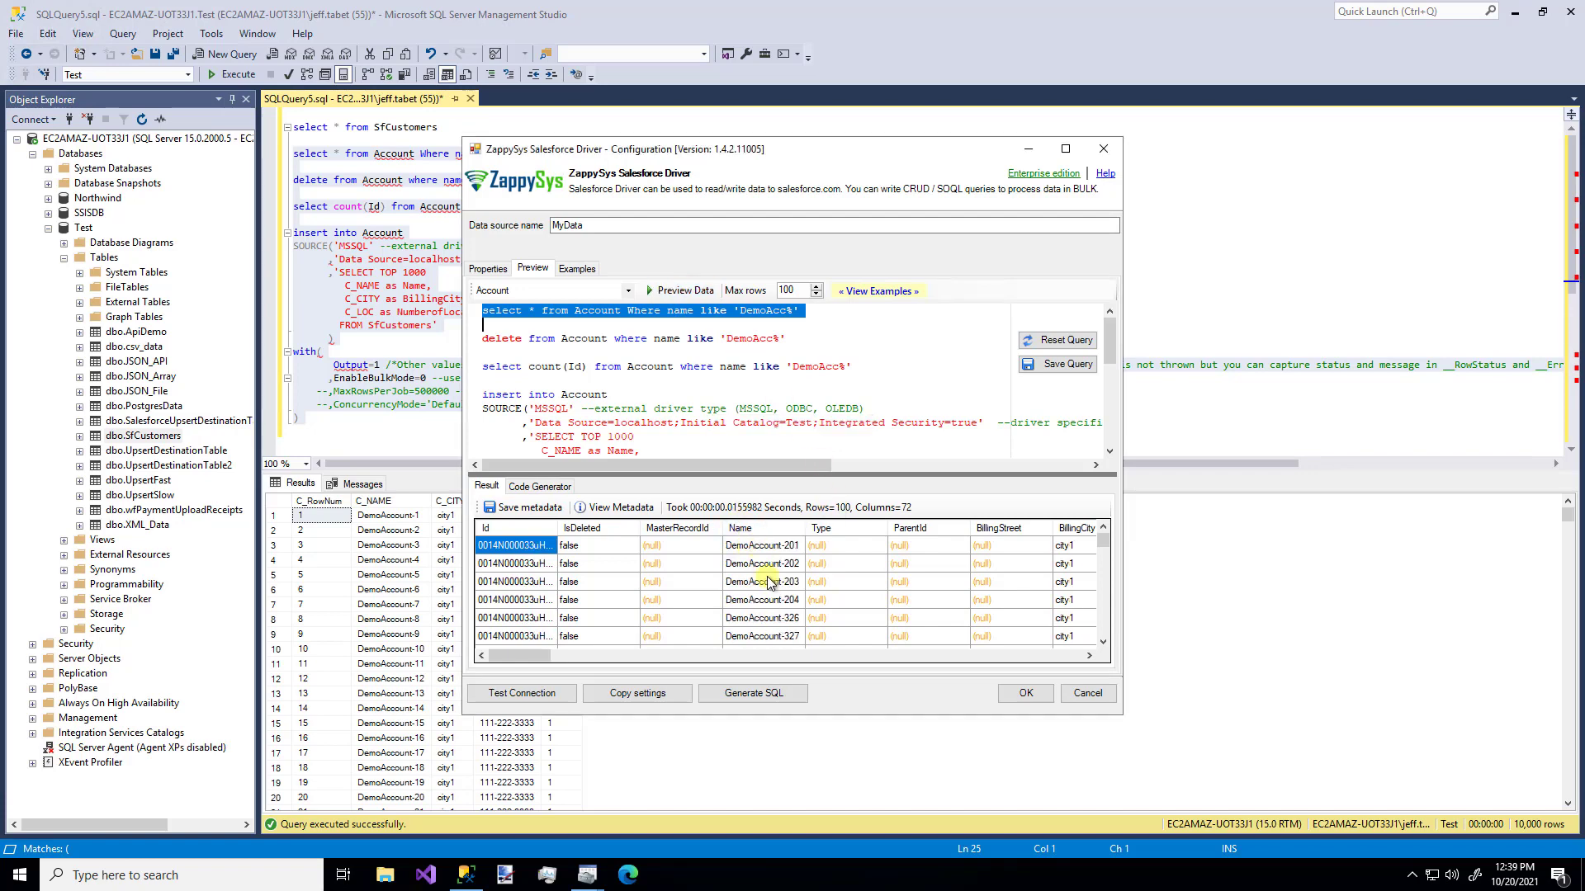
# - Run the delete statement, removing 1000 DemoAcc% Account records
pyautogui.press('Down')
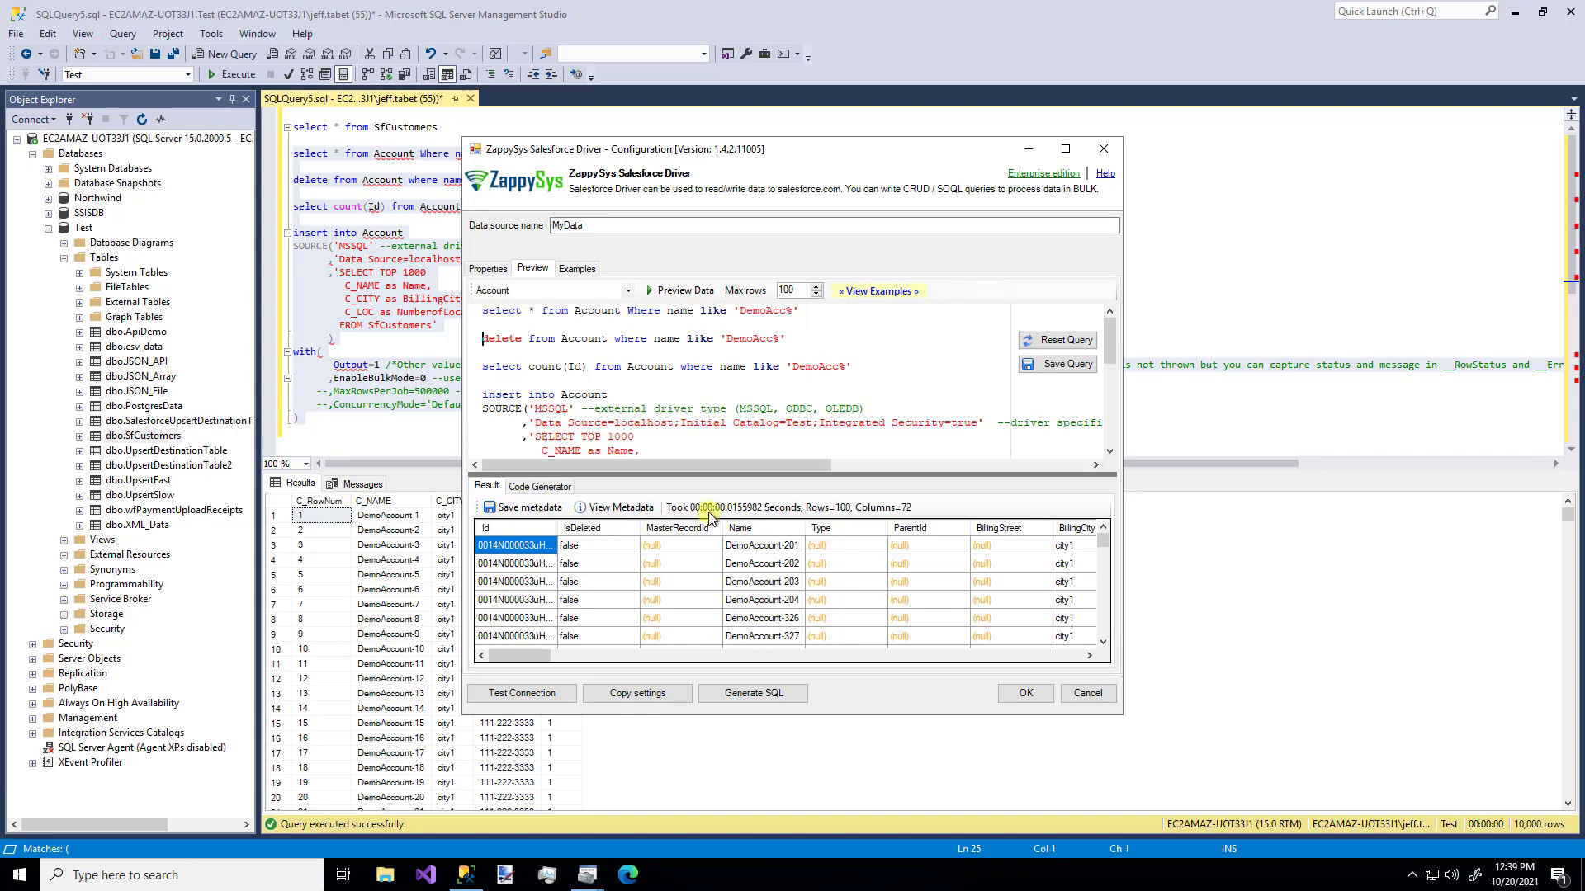
pyautogui.hotkey('shift', 'Down')
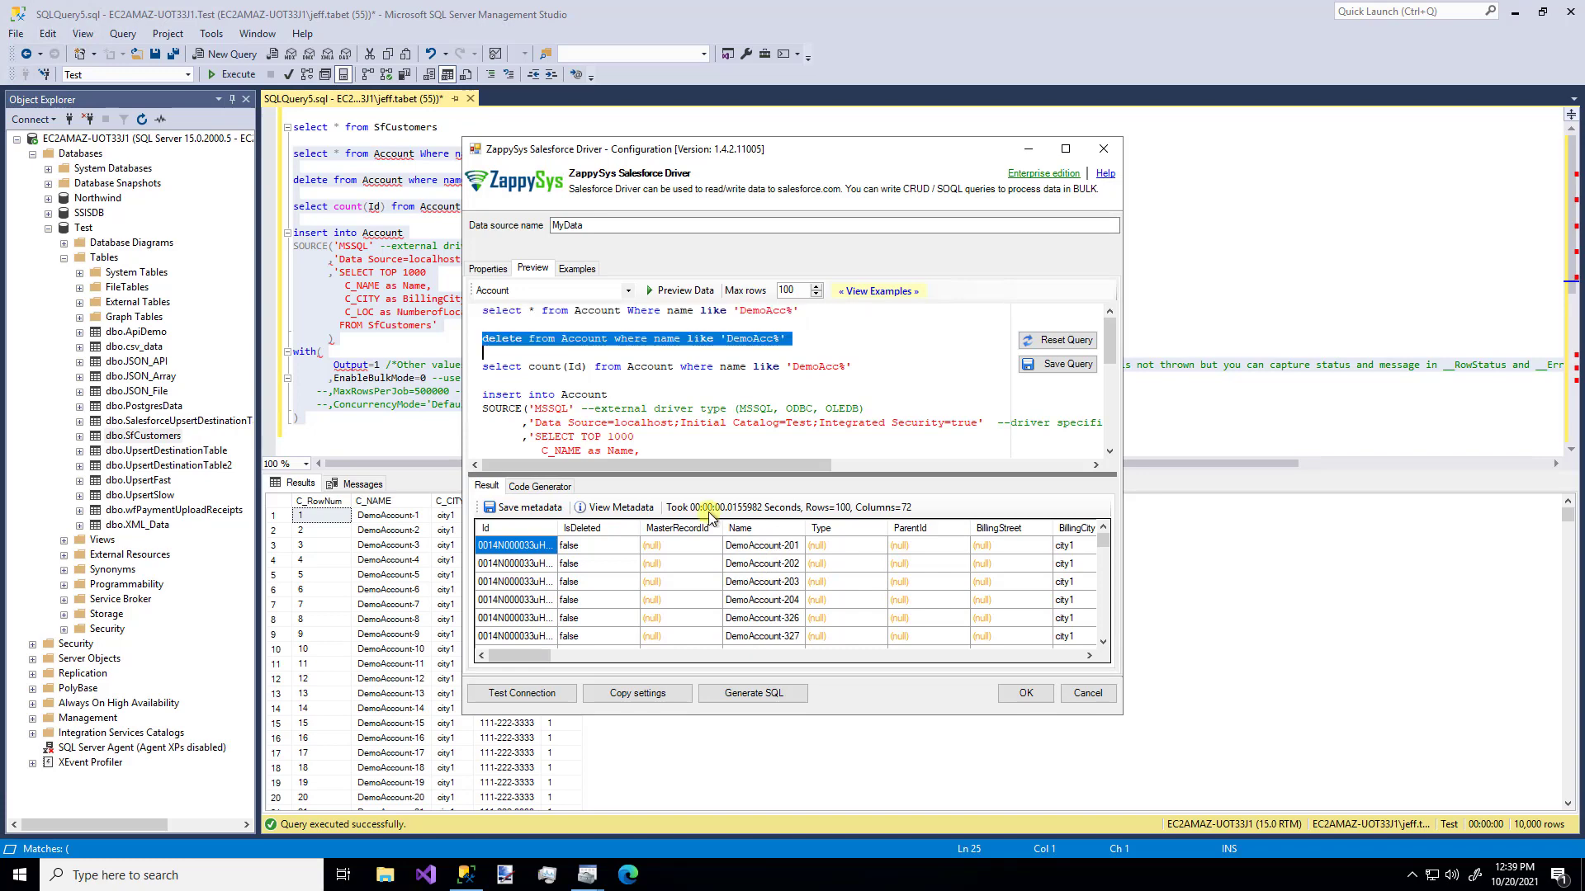
pyautogui.click(682, 297)
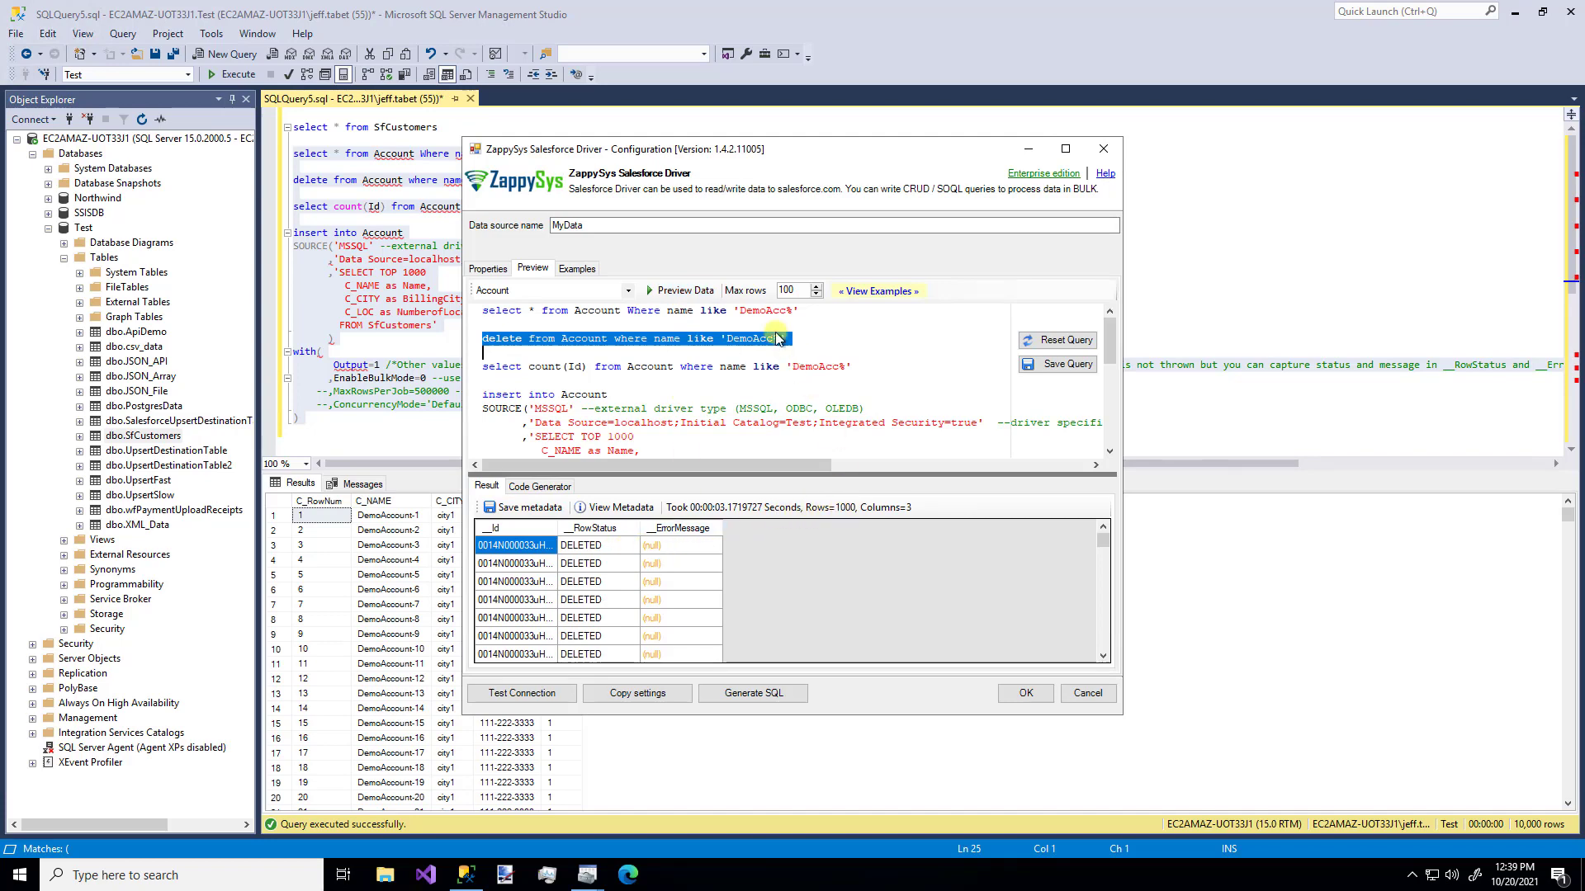
# - Run the select count(Id) query to confirm 0 DemoAcc accounts remain
pyautogui.click(668, 366)
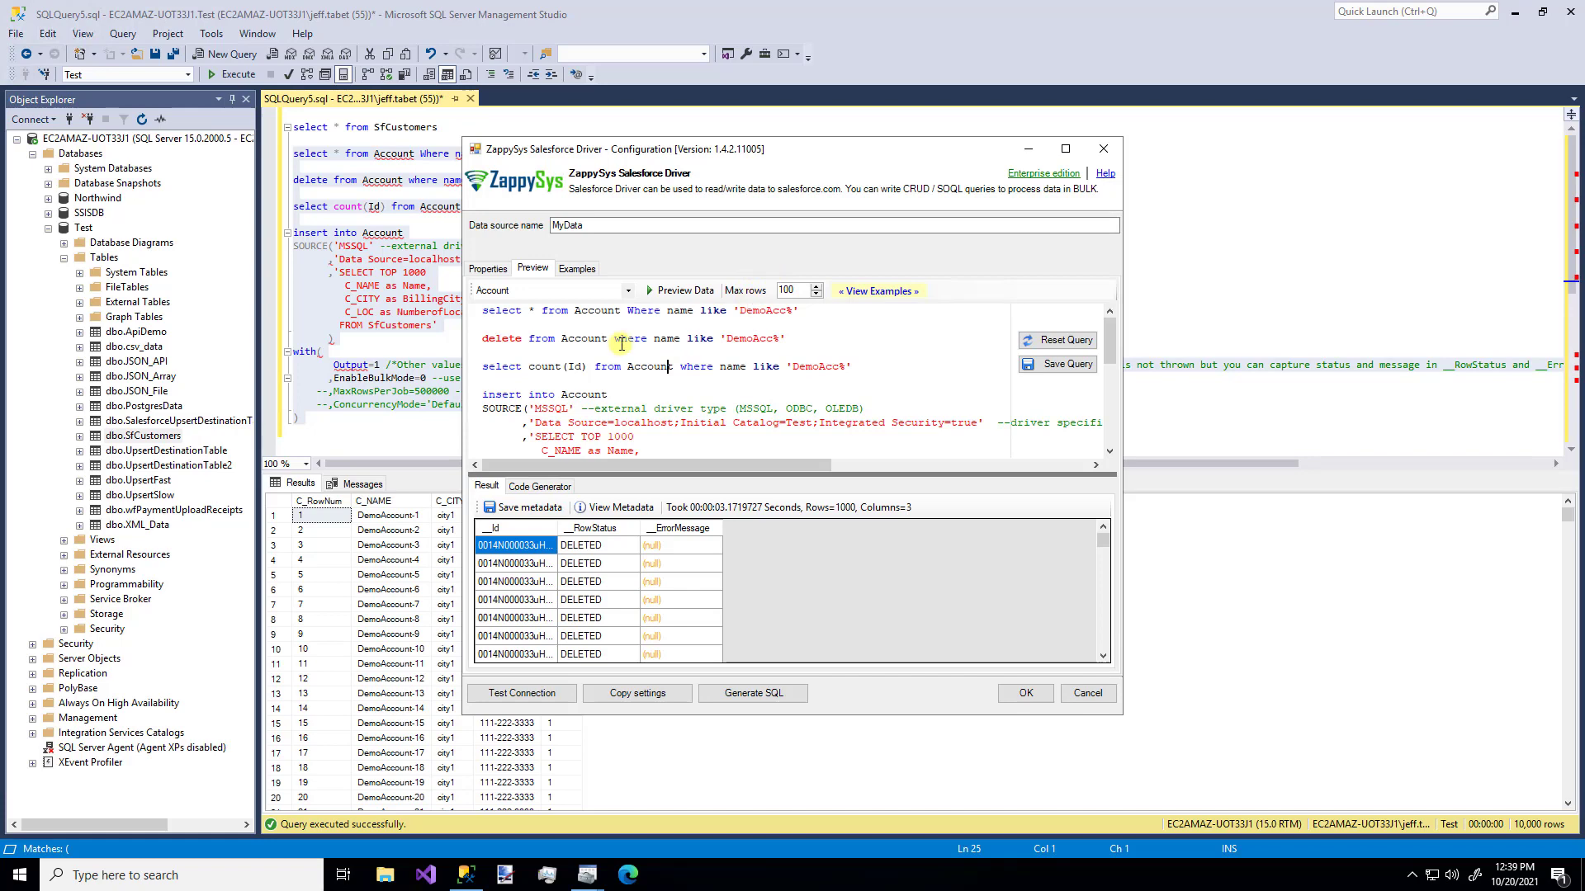
pyautogui.press('Home')
pyautogui.hotkey('shift', 'Down')
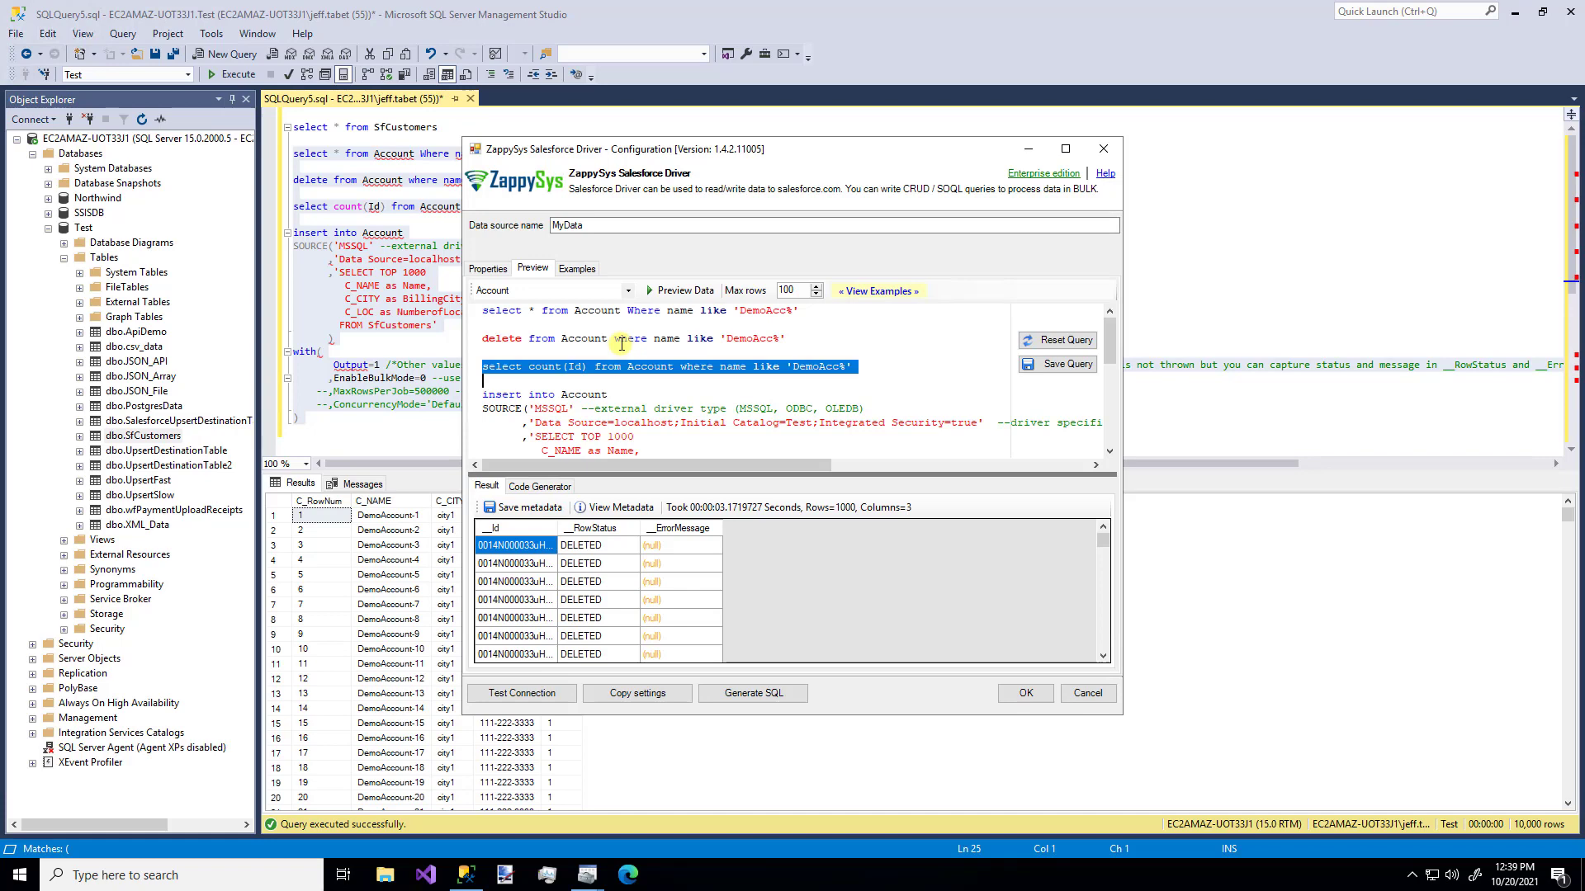
pyautogui.click(674, 297)
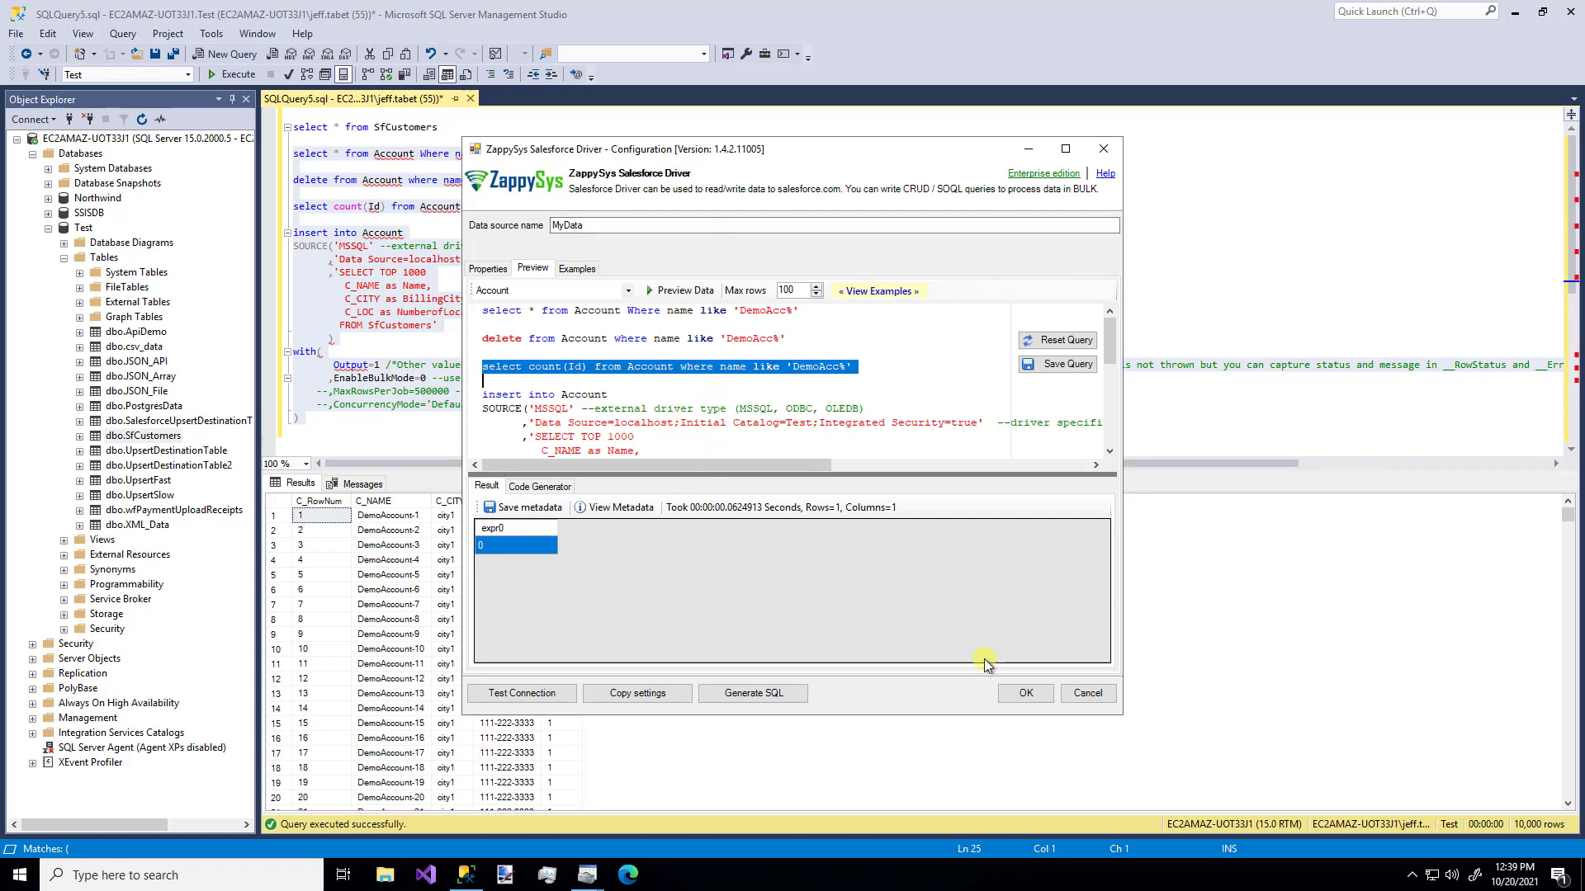
pyautogui.scroll(-2, 625, 412)
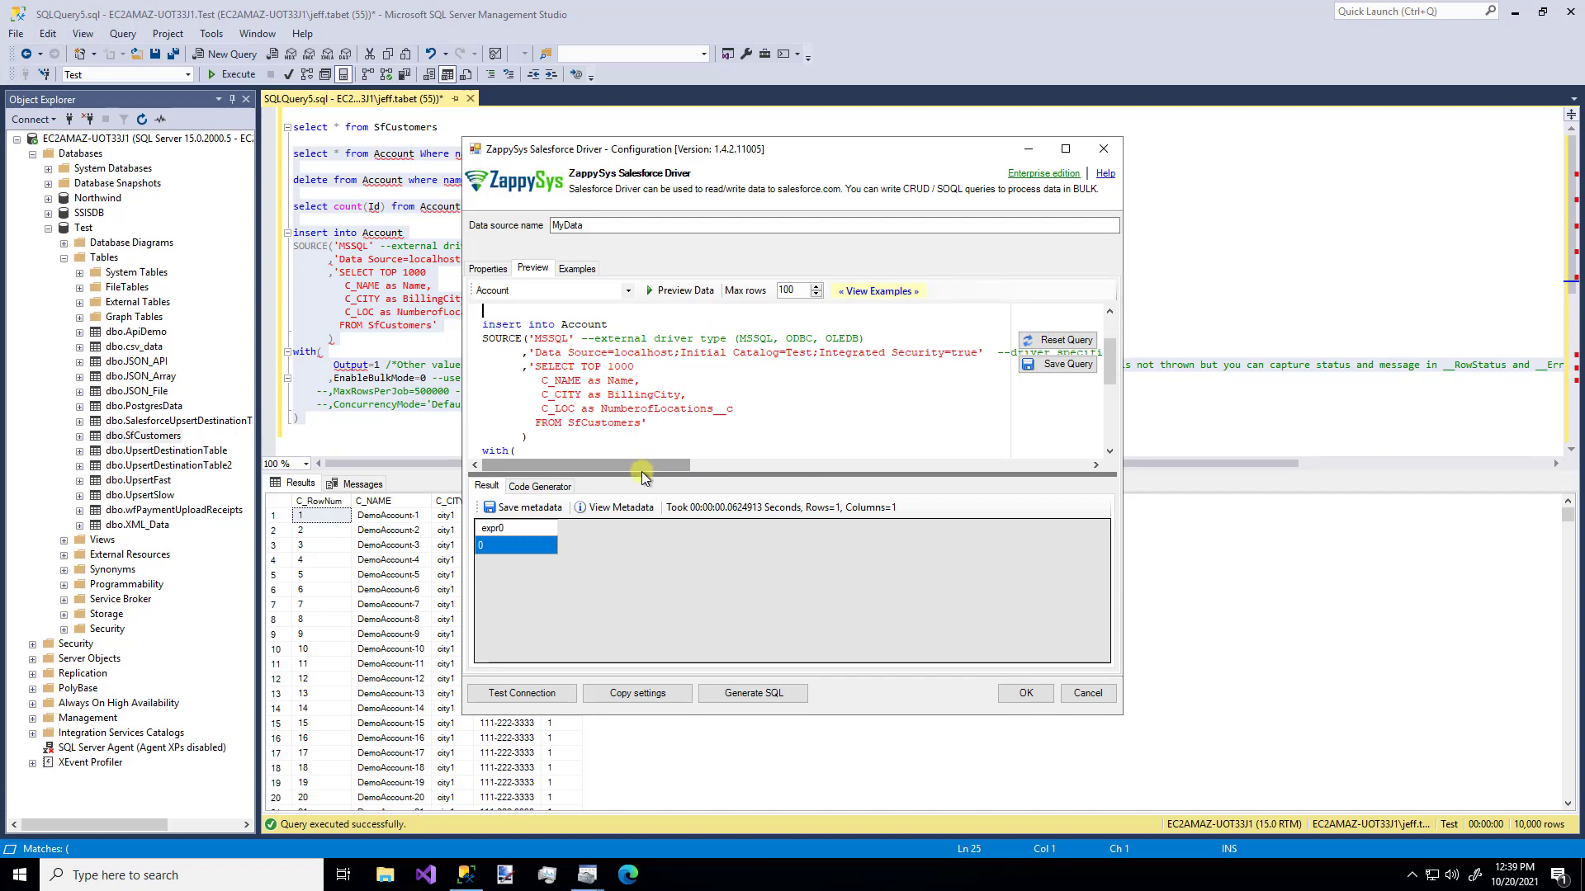
# - Drag the query editor's splitter down so the insert statement and EnableBulkMode=0 option fit
pyautogui.moveTo(641, 478); pyautogui.dragTo(642, 536)
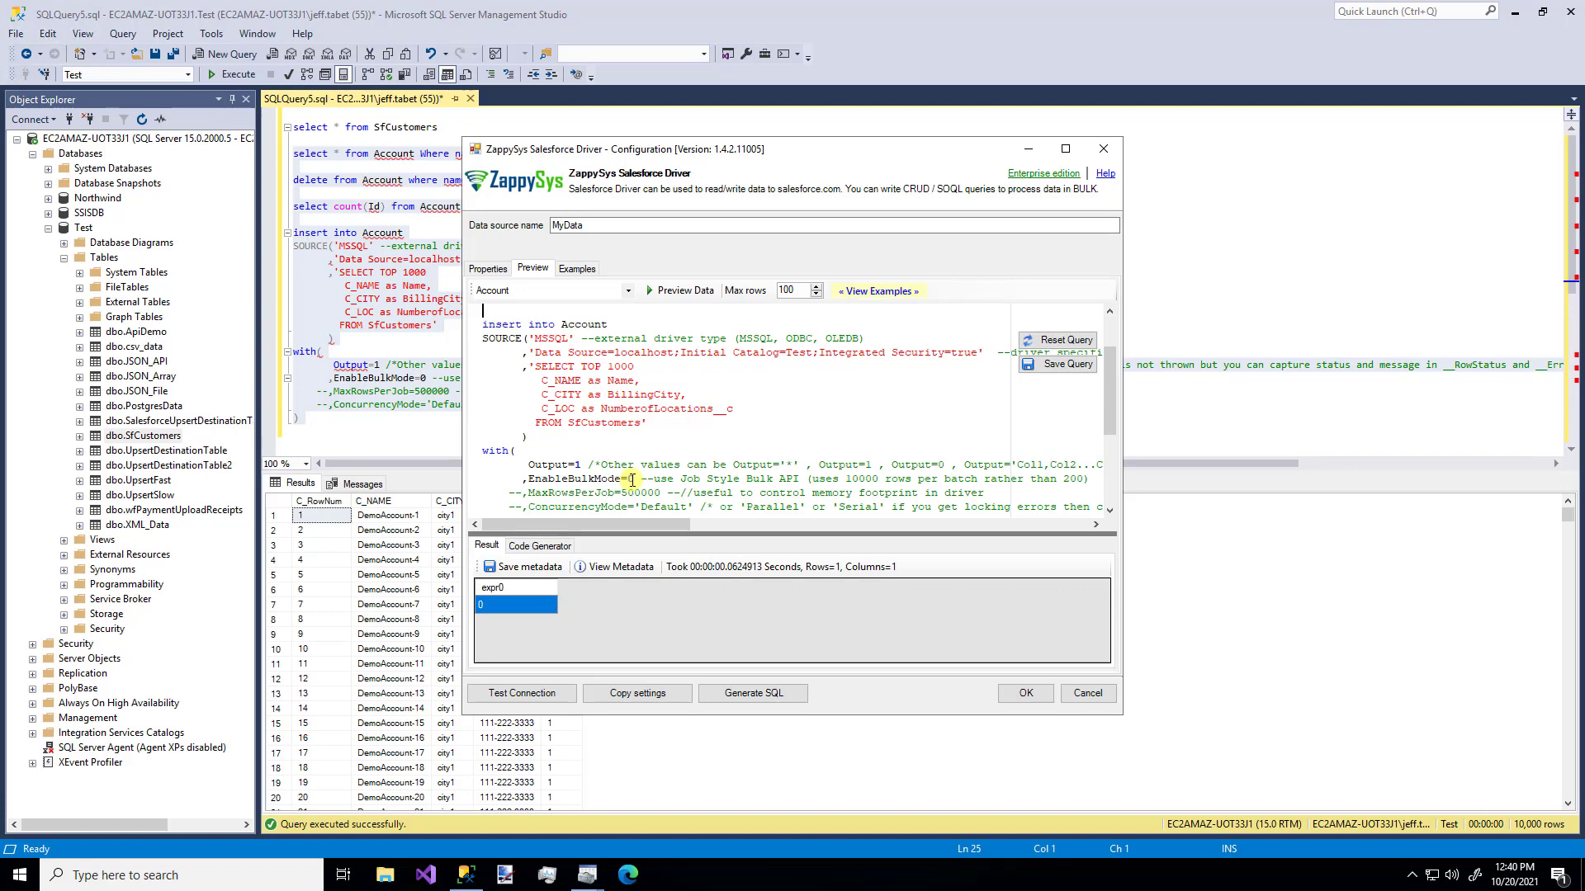
# - Run the TOP 1000 SfCustomers insert into Account, then accept the driver configuration with OK
pyautogui.hotkey('ctrl', 'a')
pyautogui.press('F5')
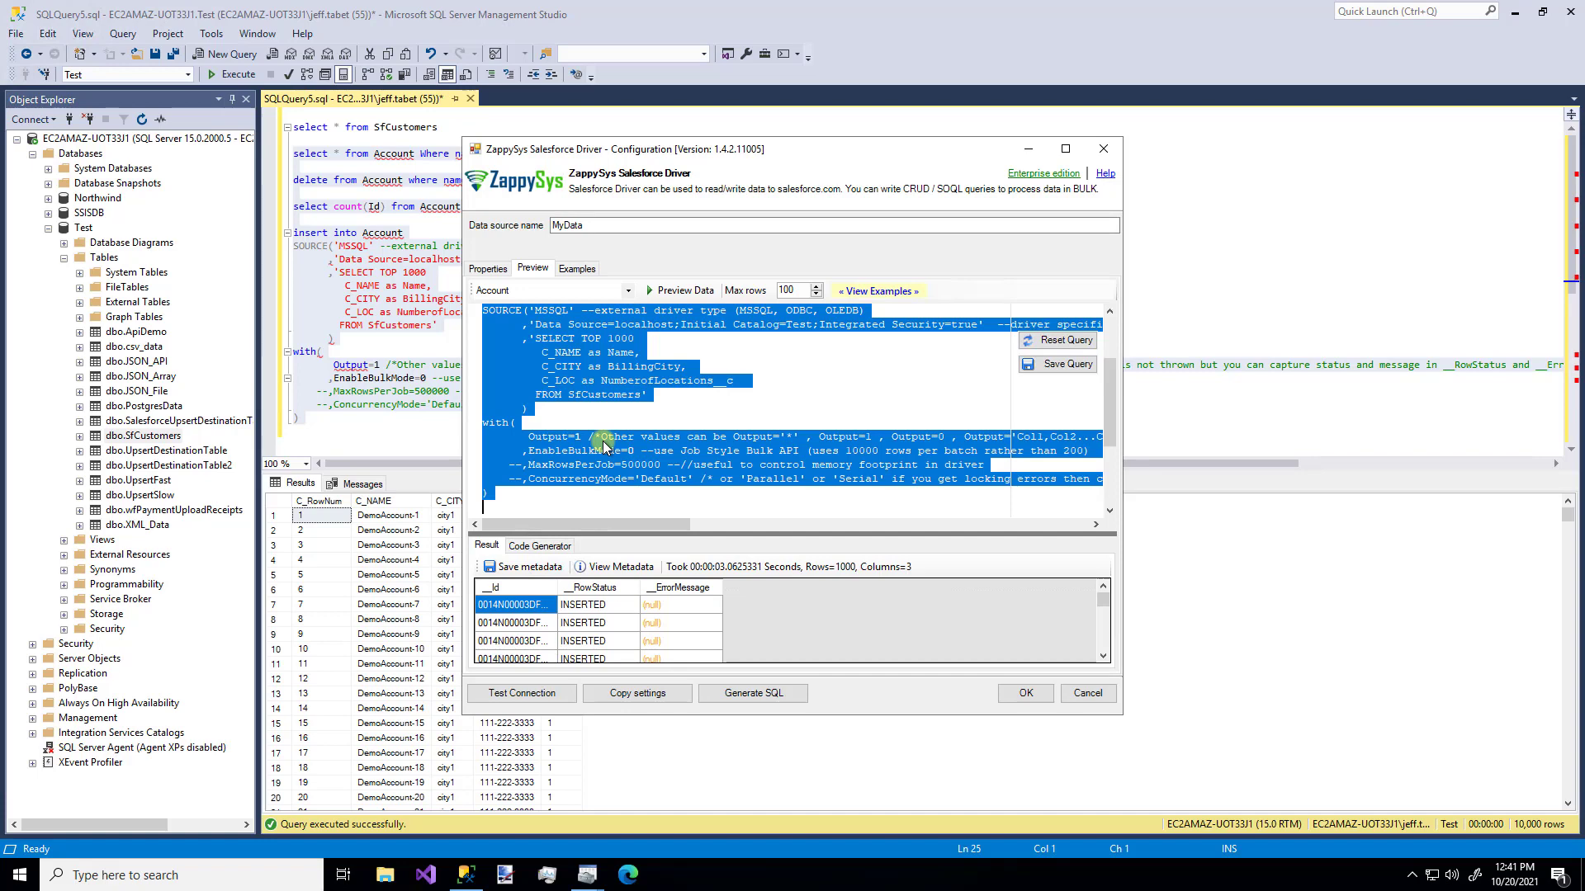
pyautogui.click(1023, 695)
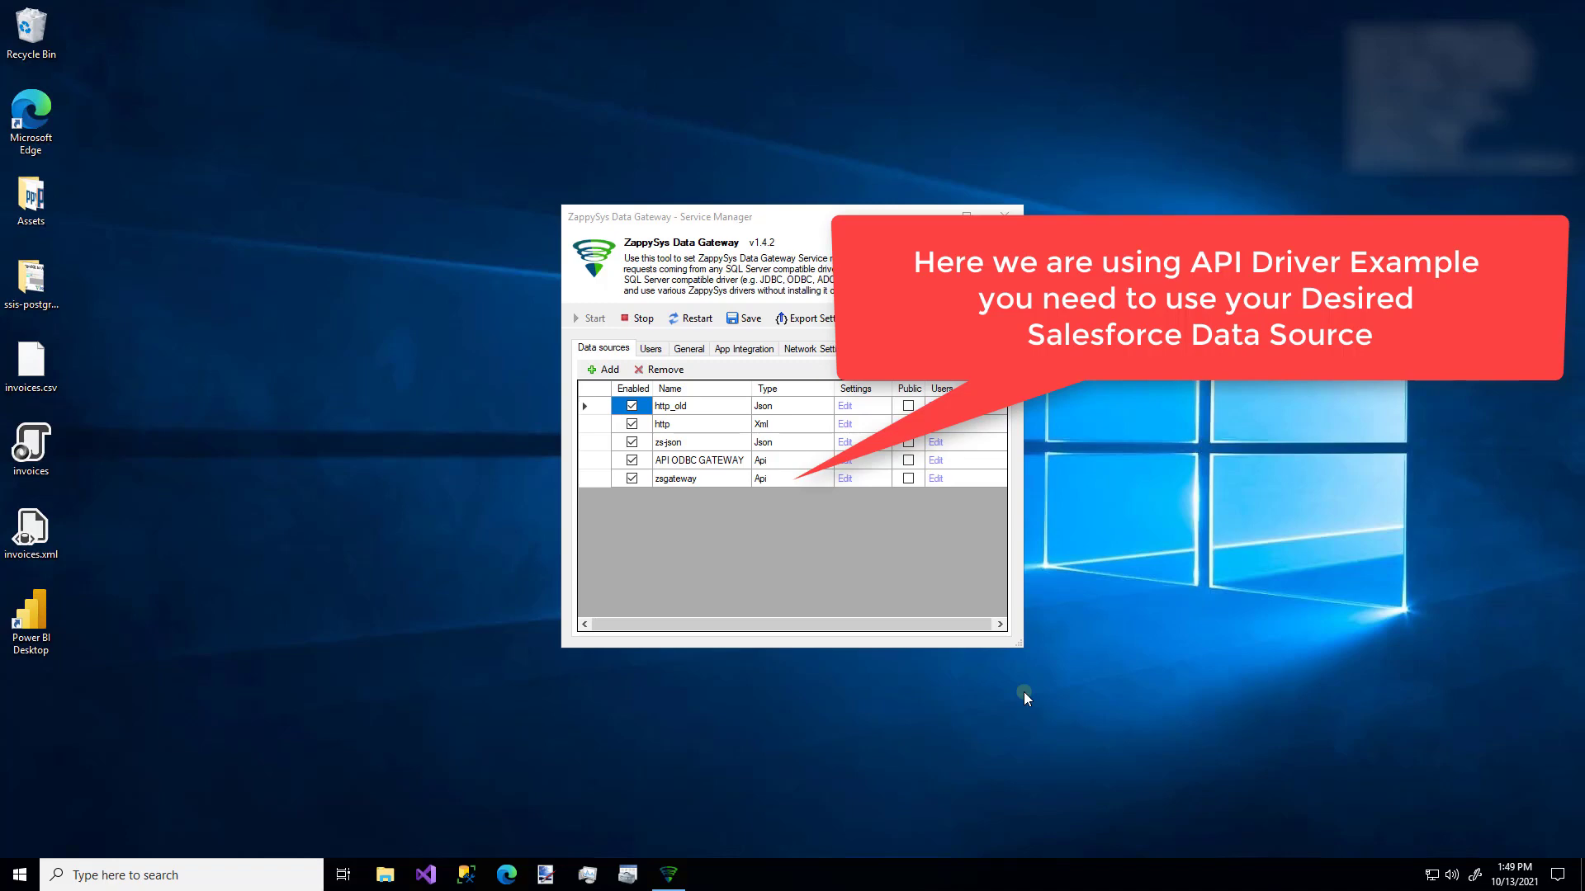
# - Launch Visual Studio 2019 from the taskbar
pyautogui.click(427, 875)
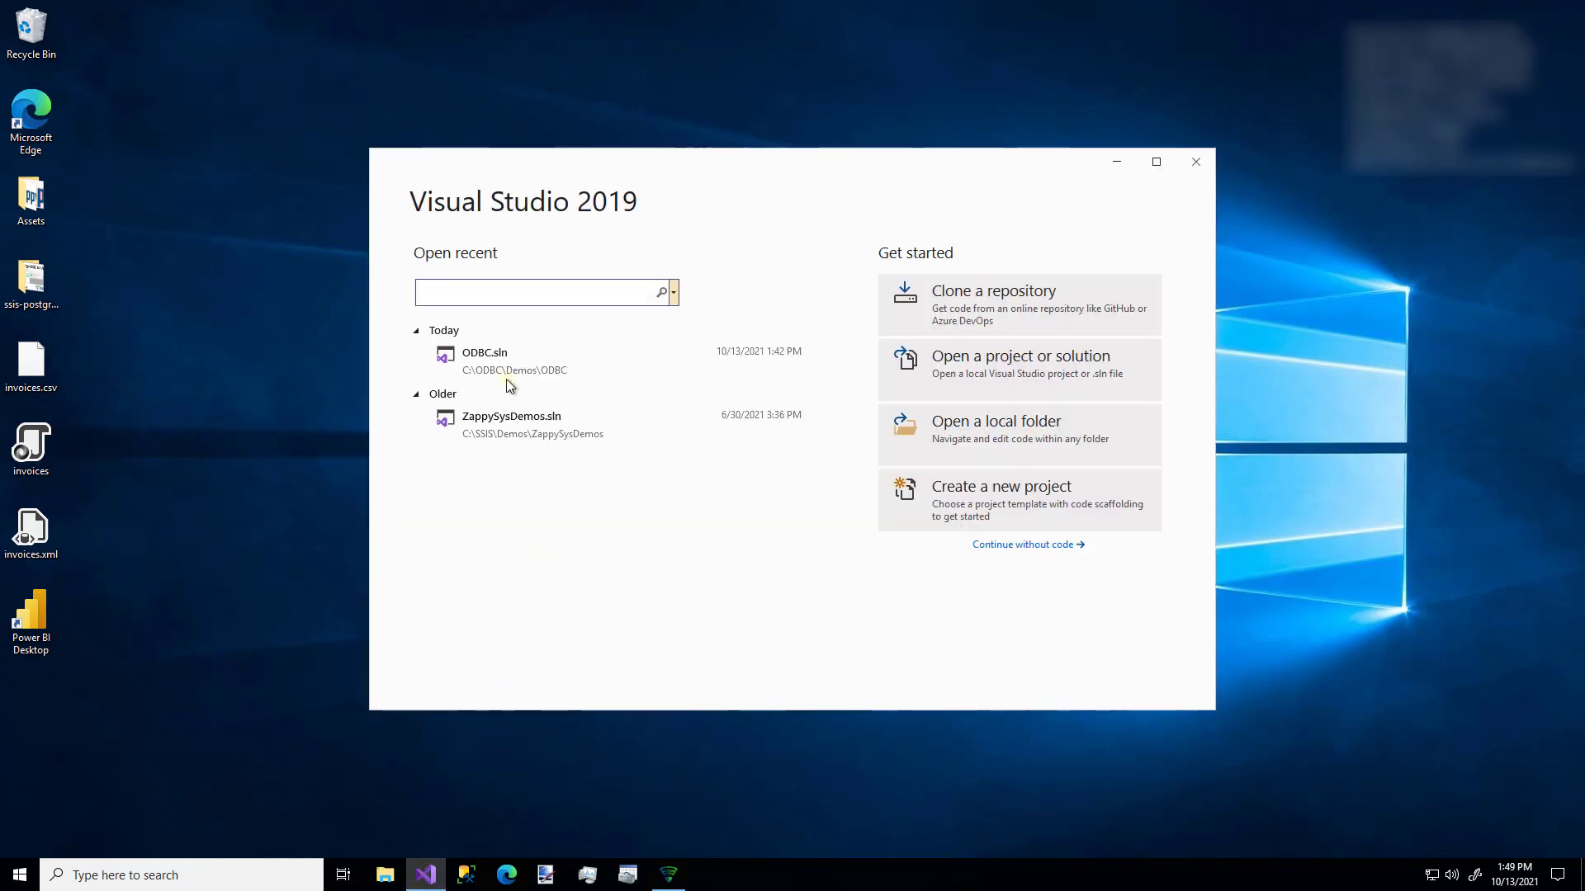
# - Open the recent ODBC.sln and start a new report from the Reports folder's Report Wizard
pyautogui.click(507, 369)
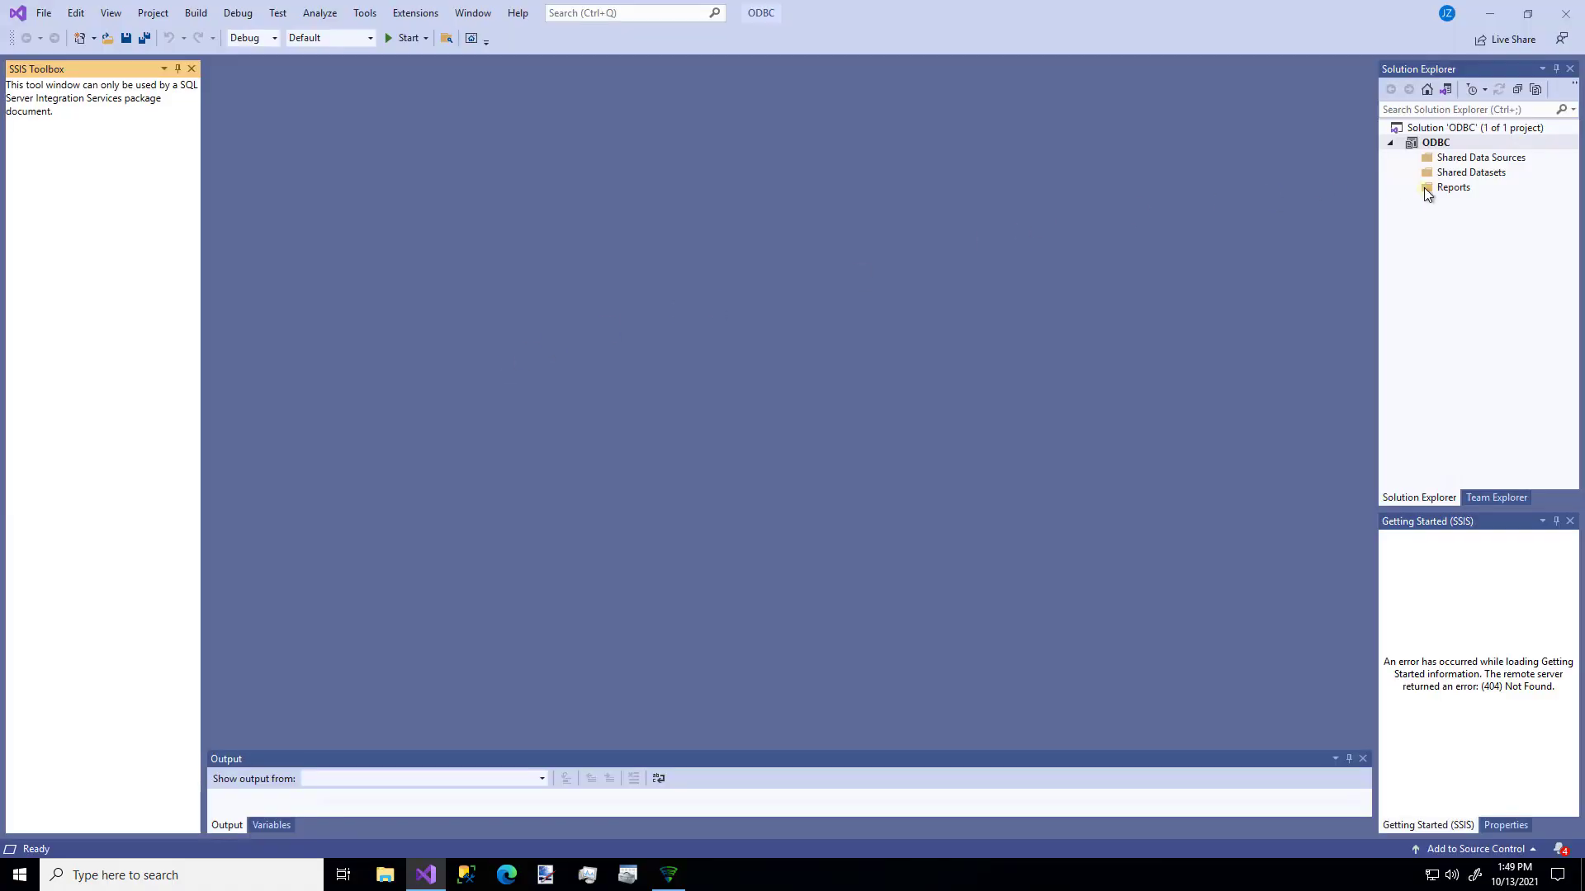
pyautogui.rightClick(1444, 190)
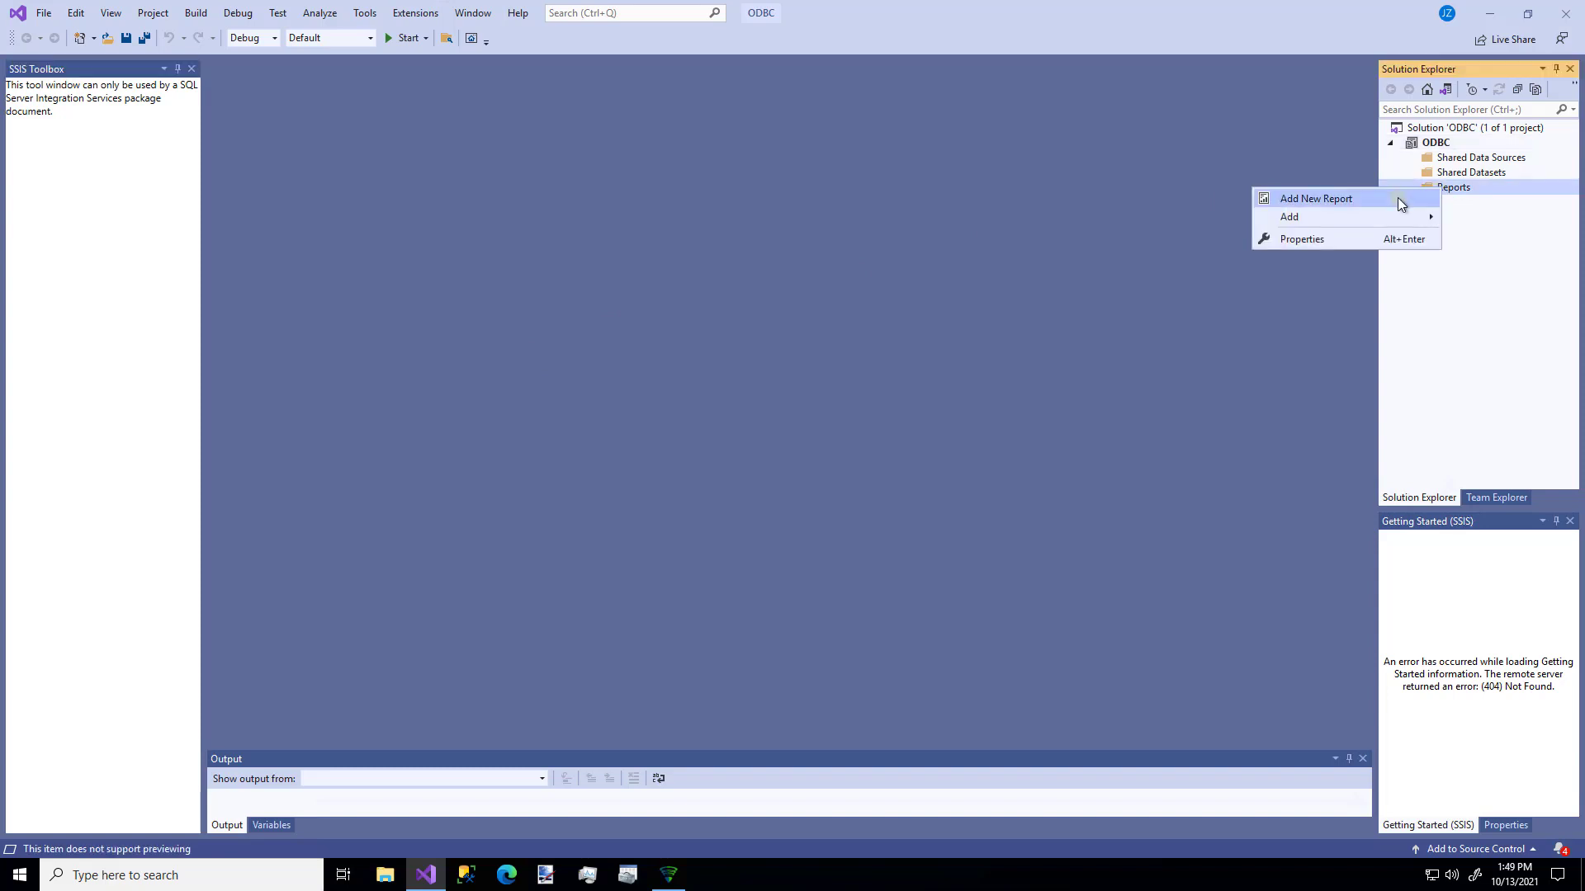
pyautogui.click(1398, 197)
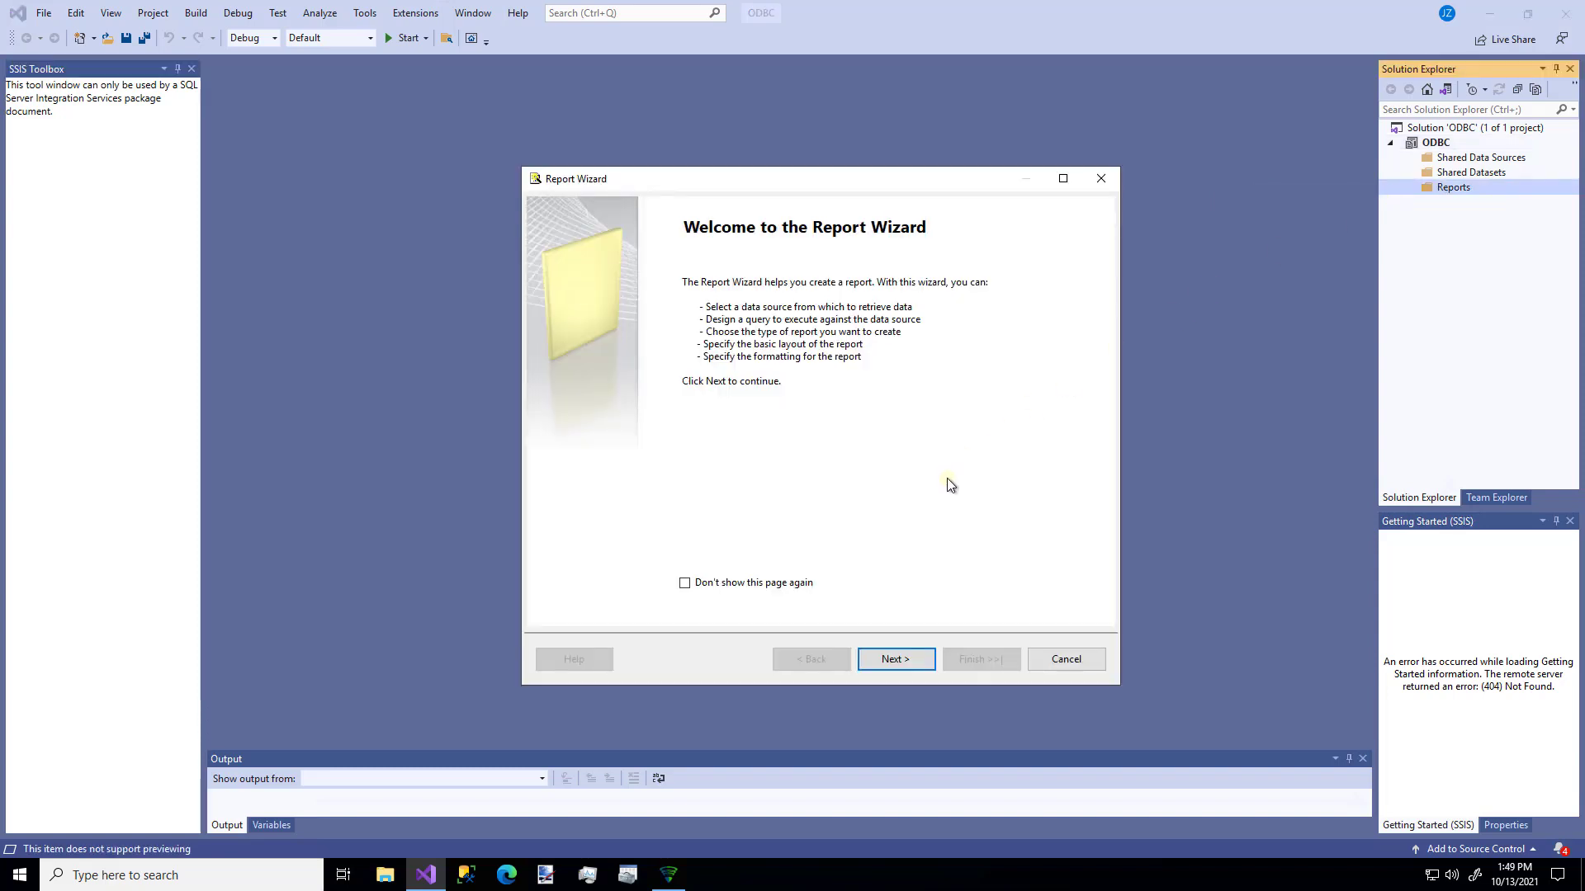
pyautogui.click(898, 659)
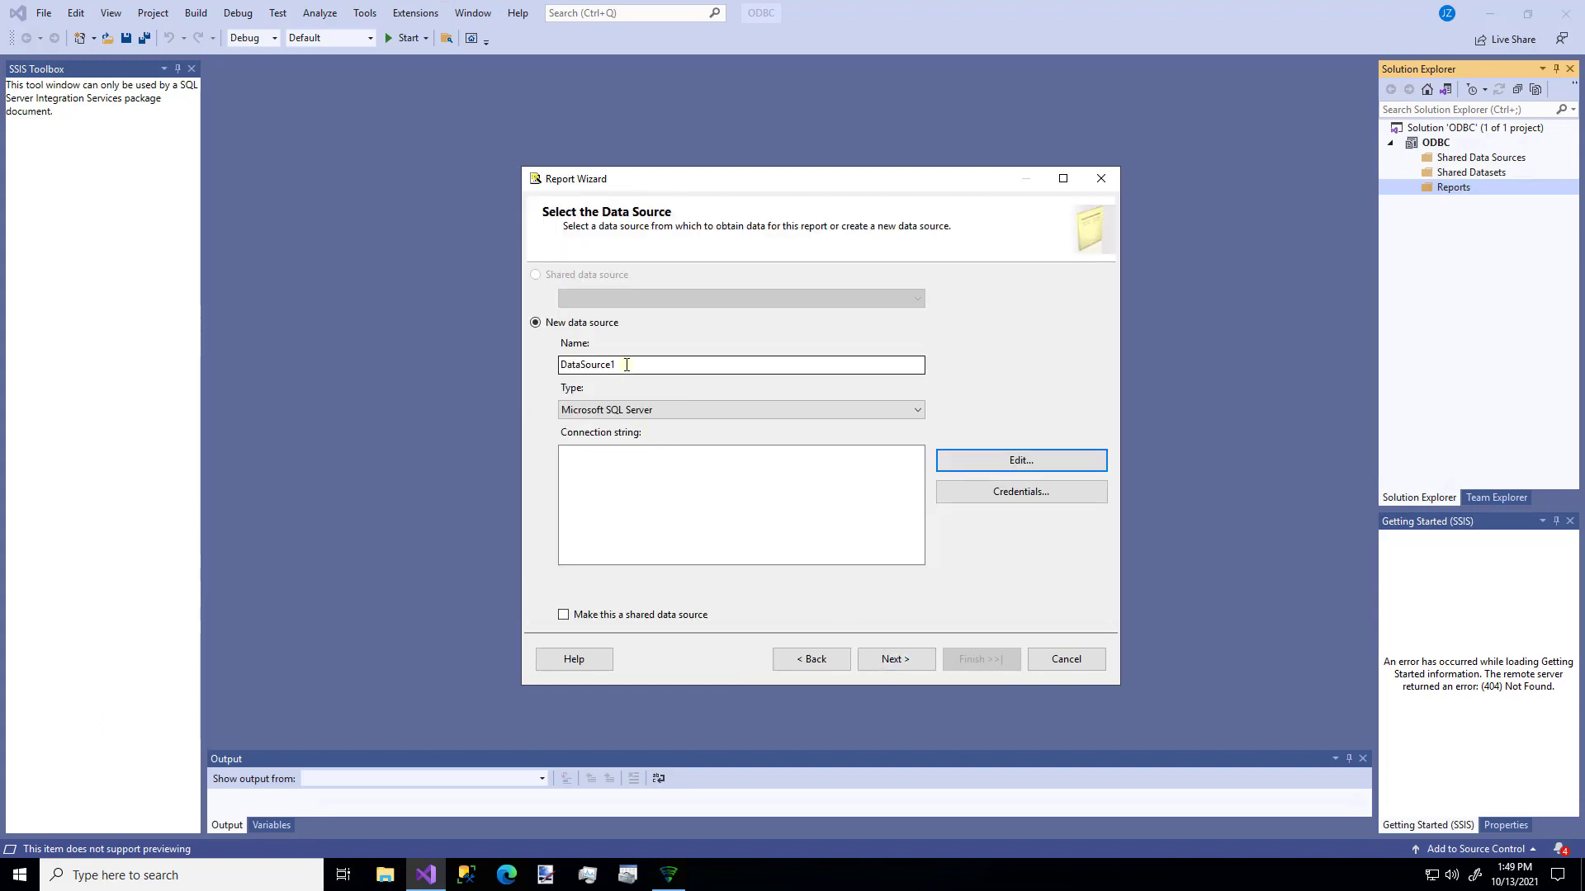
# - Set the server to localhost,5000 using SQL Server Authentication with a login and saved password
pyautogui.click(1015, 464)
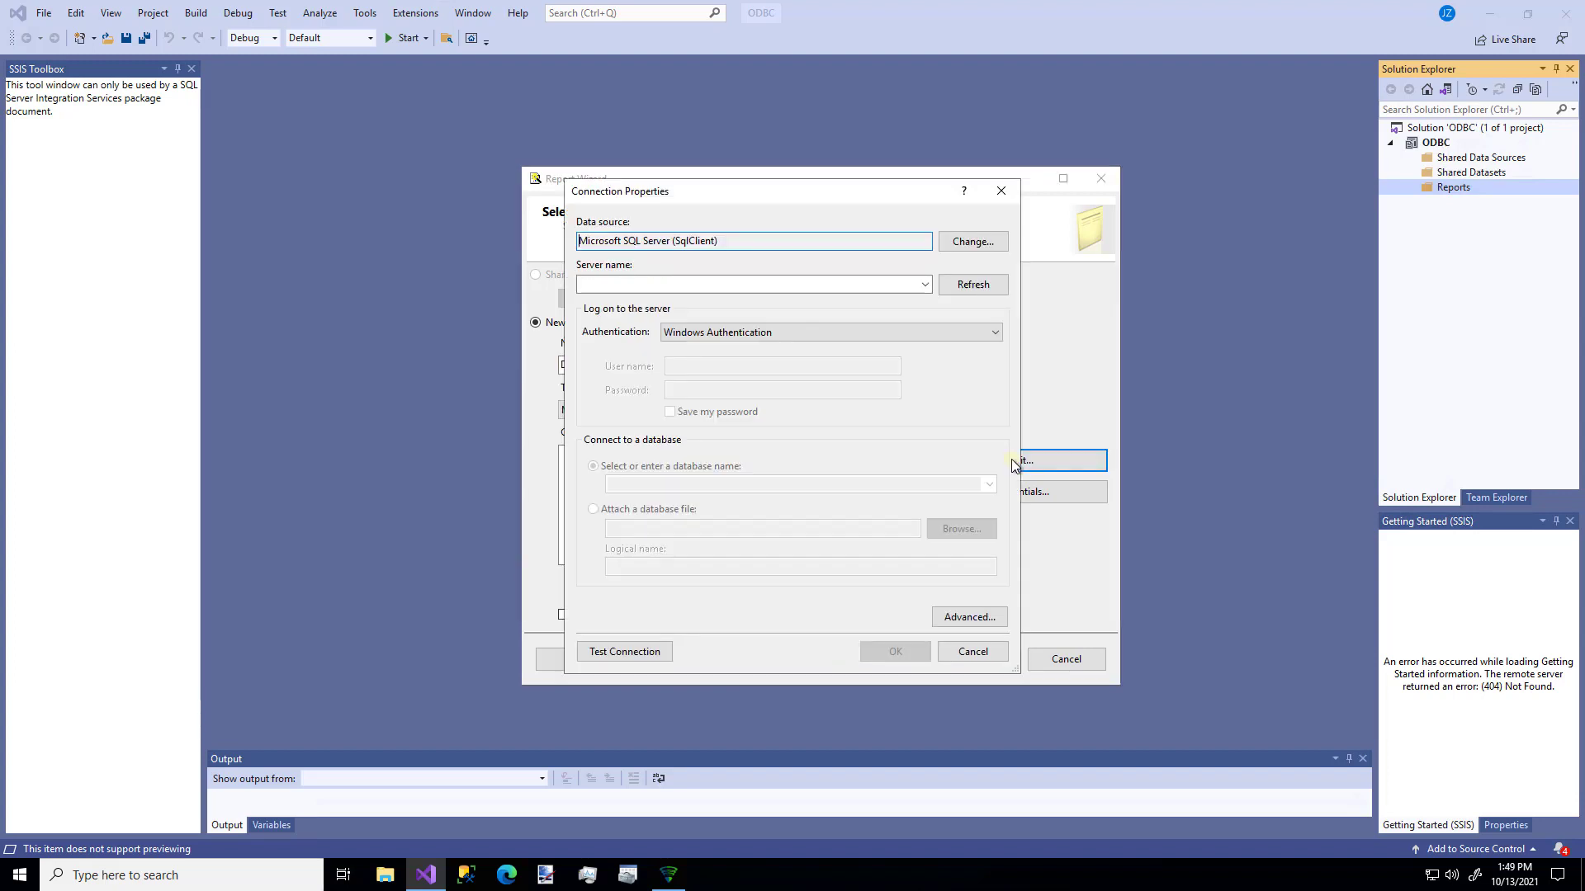
pyautogui.click(732, 289)
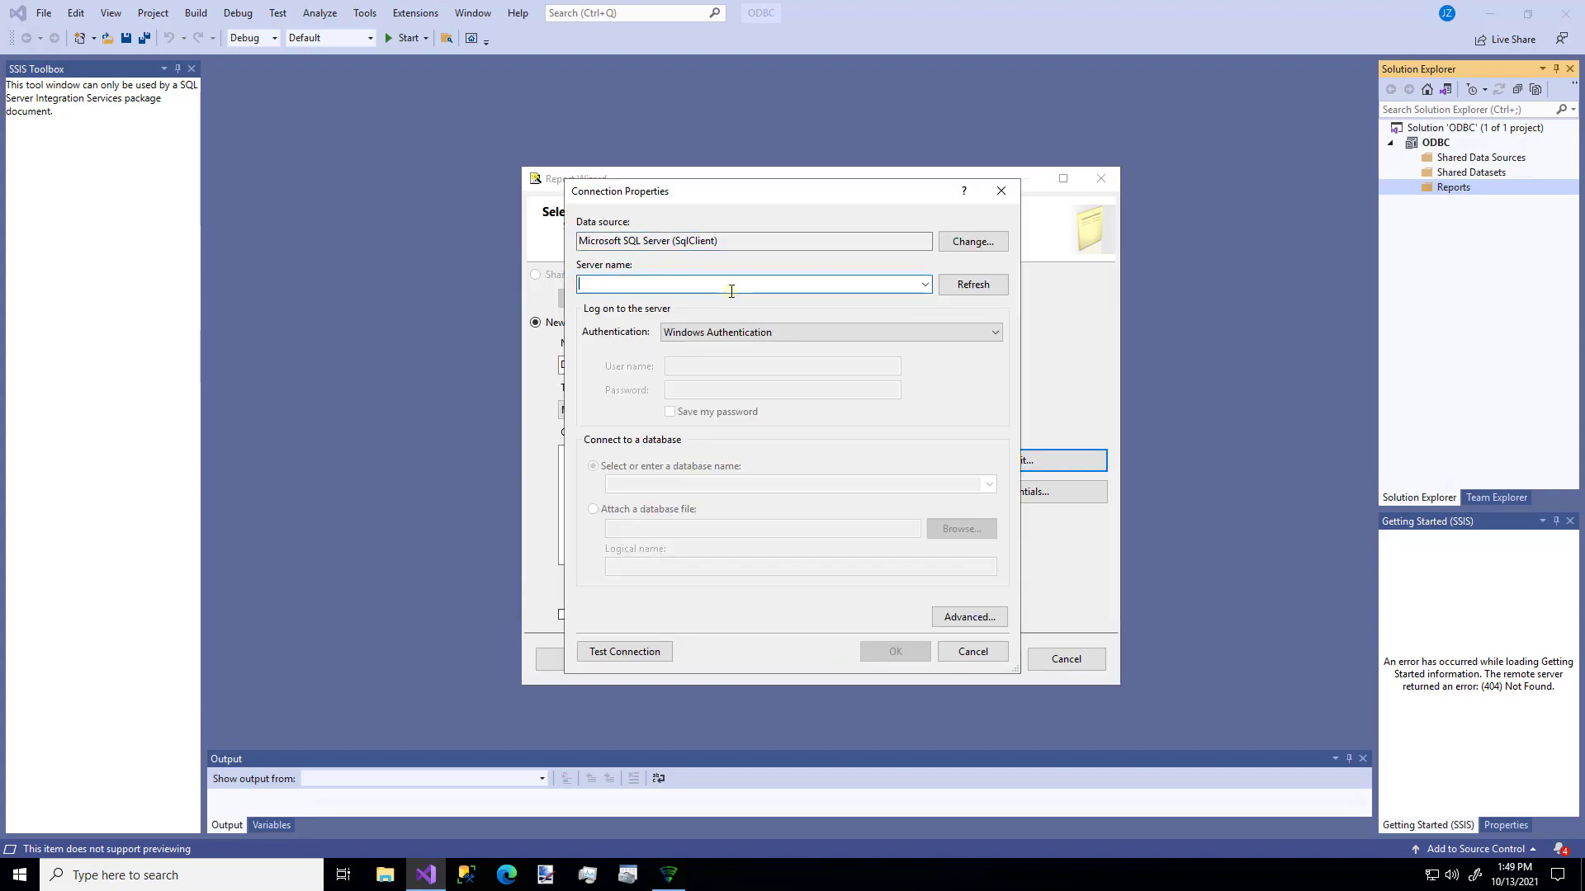
pyautogui.write('localhos')
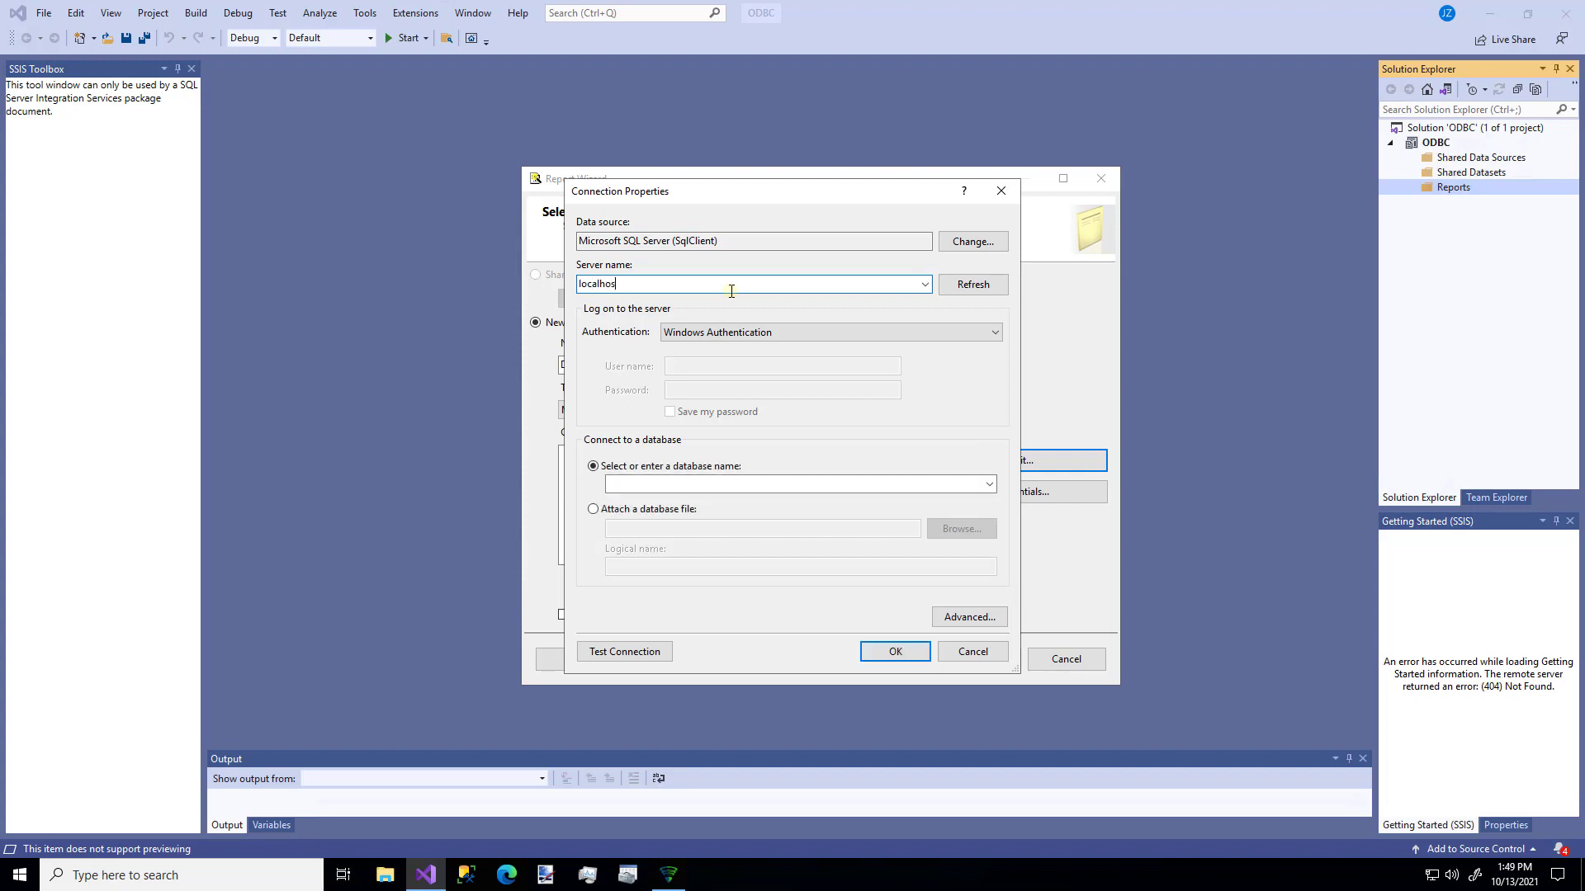
pyautogui.write('t,5000')
pyautogui.click(735, 333)
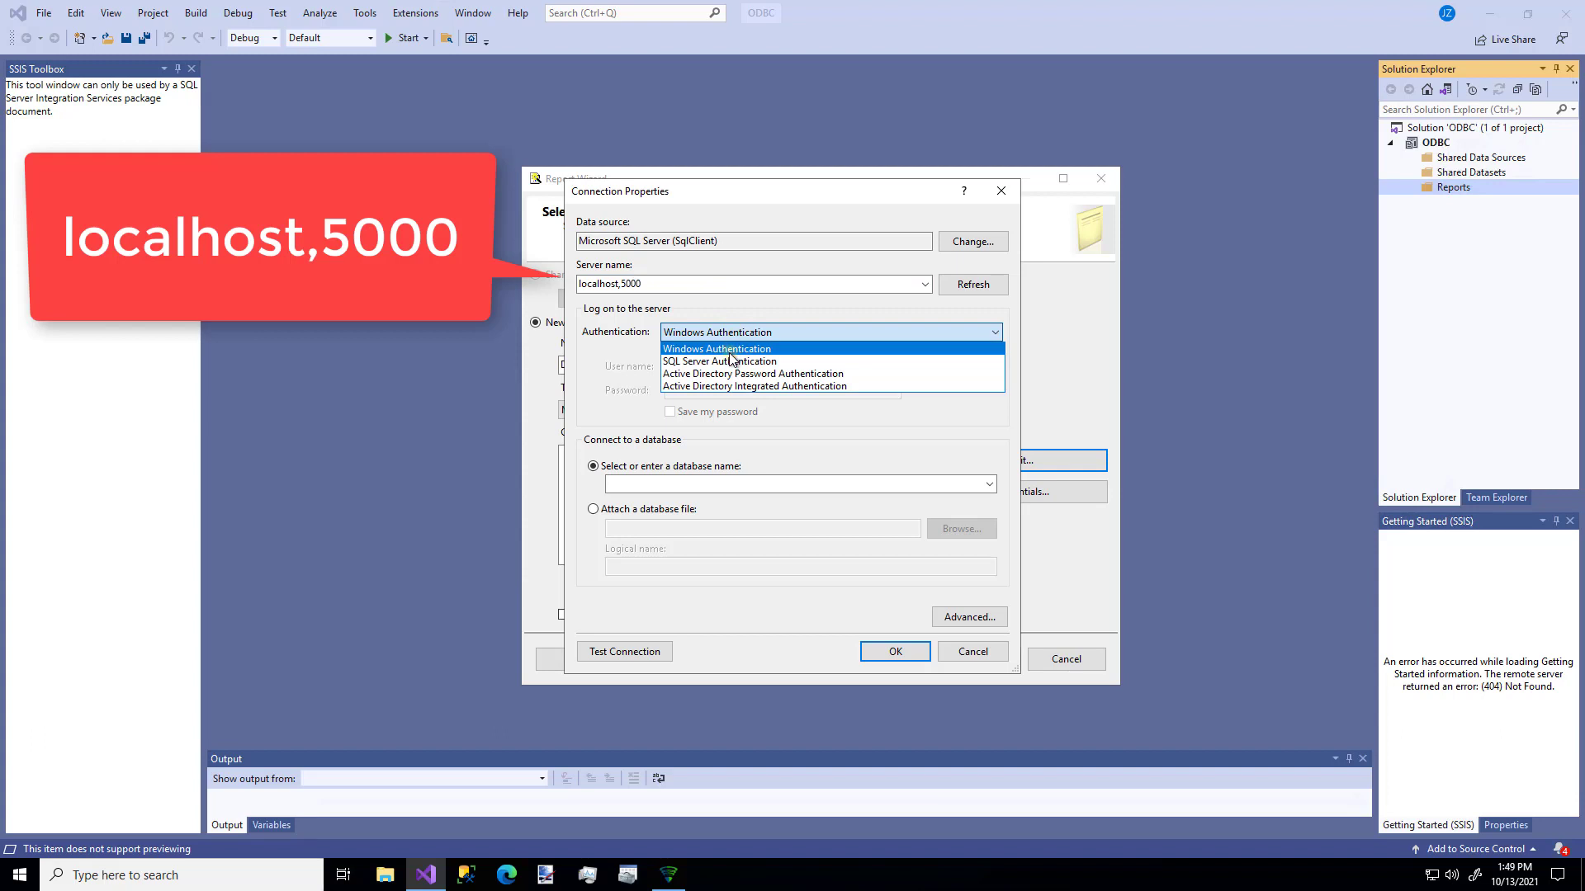
pyautogui.click(730, 361)
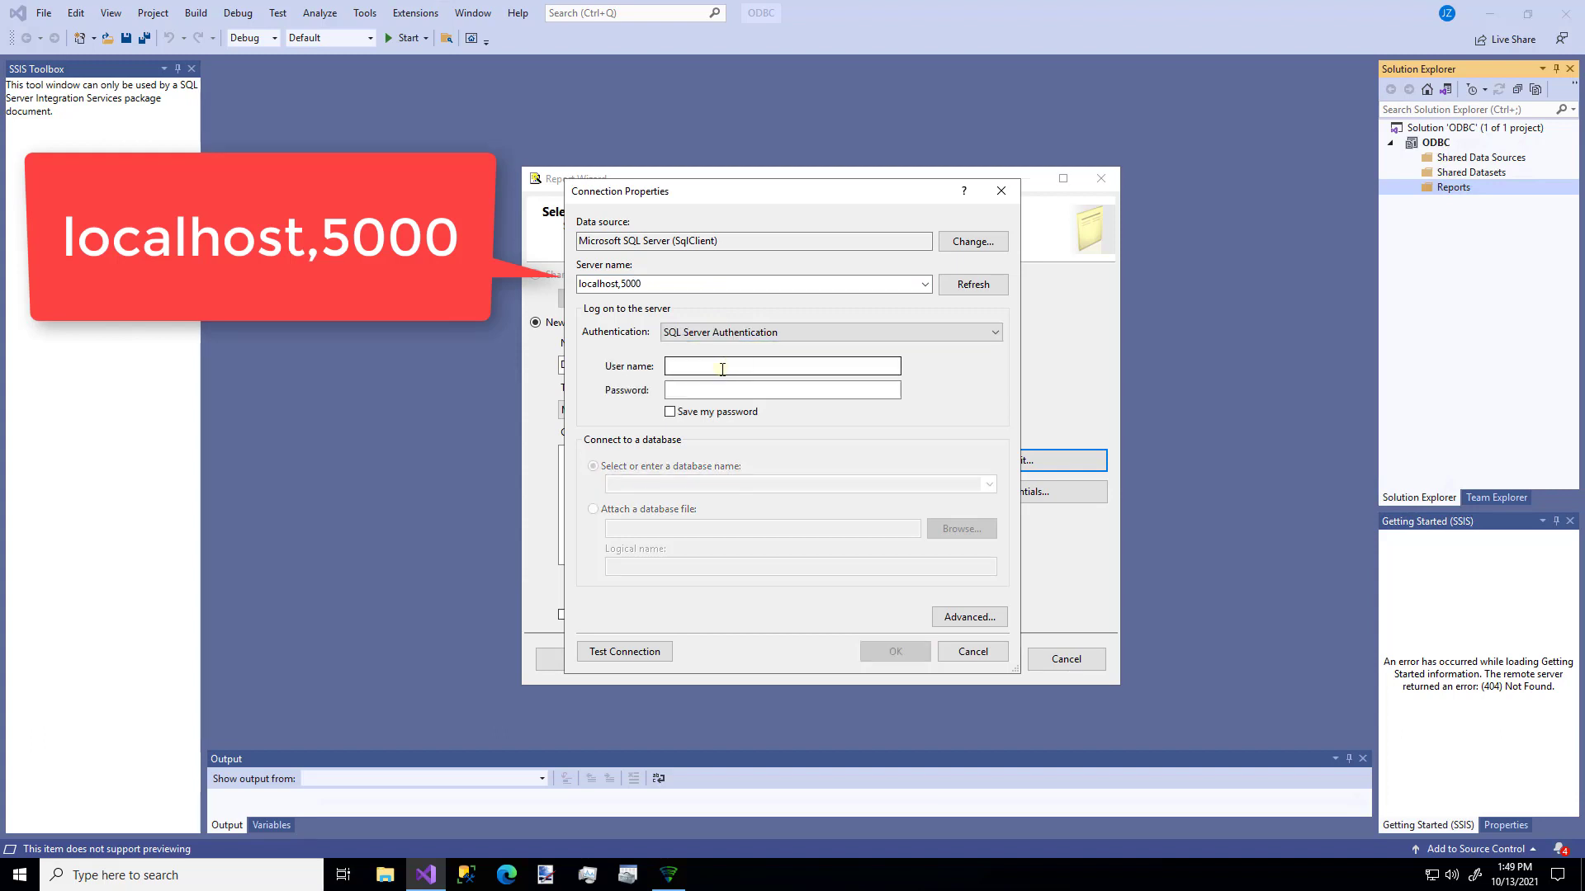
pyautogui.write('test')
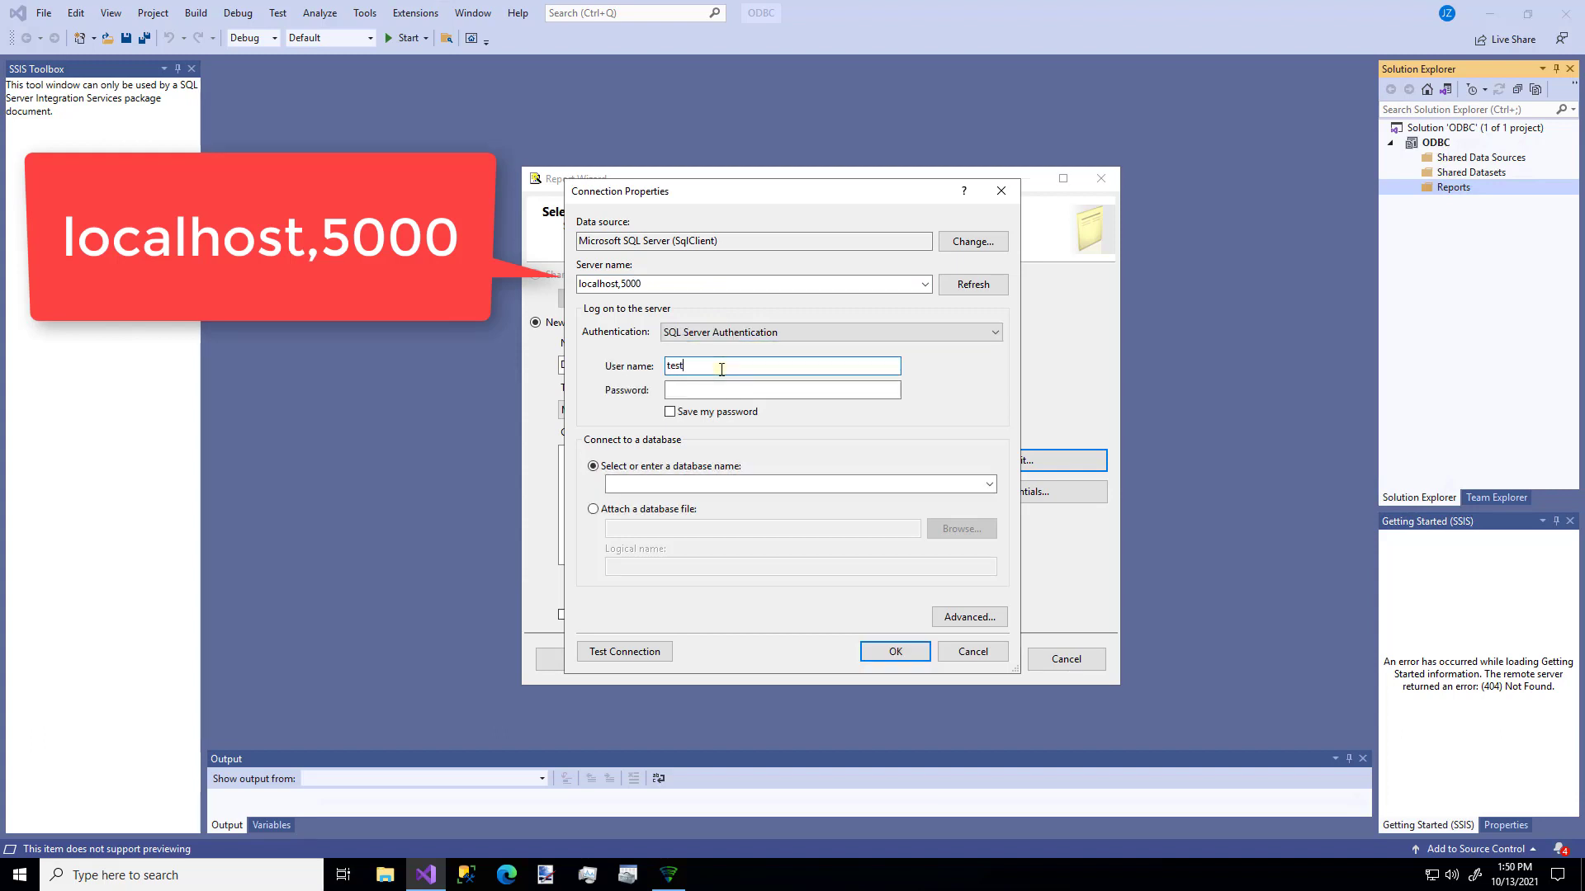
pyautogui.press('Tab')
pyautogui.write('test')
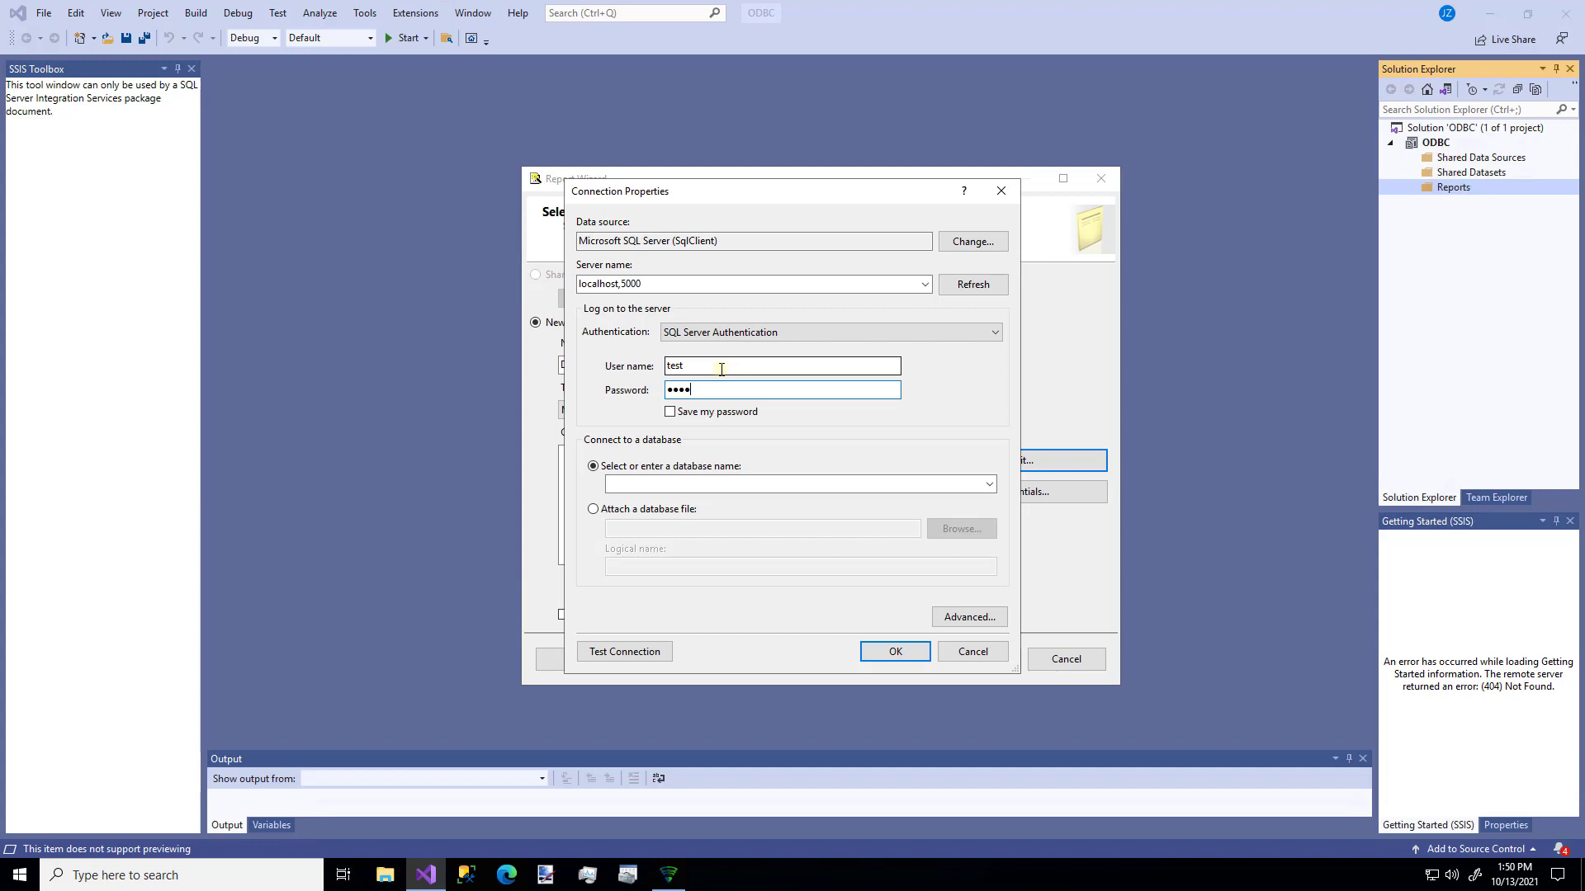
pyautogui.click(670, 411)
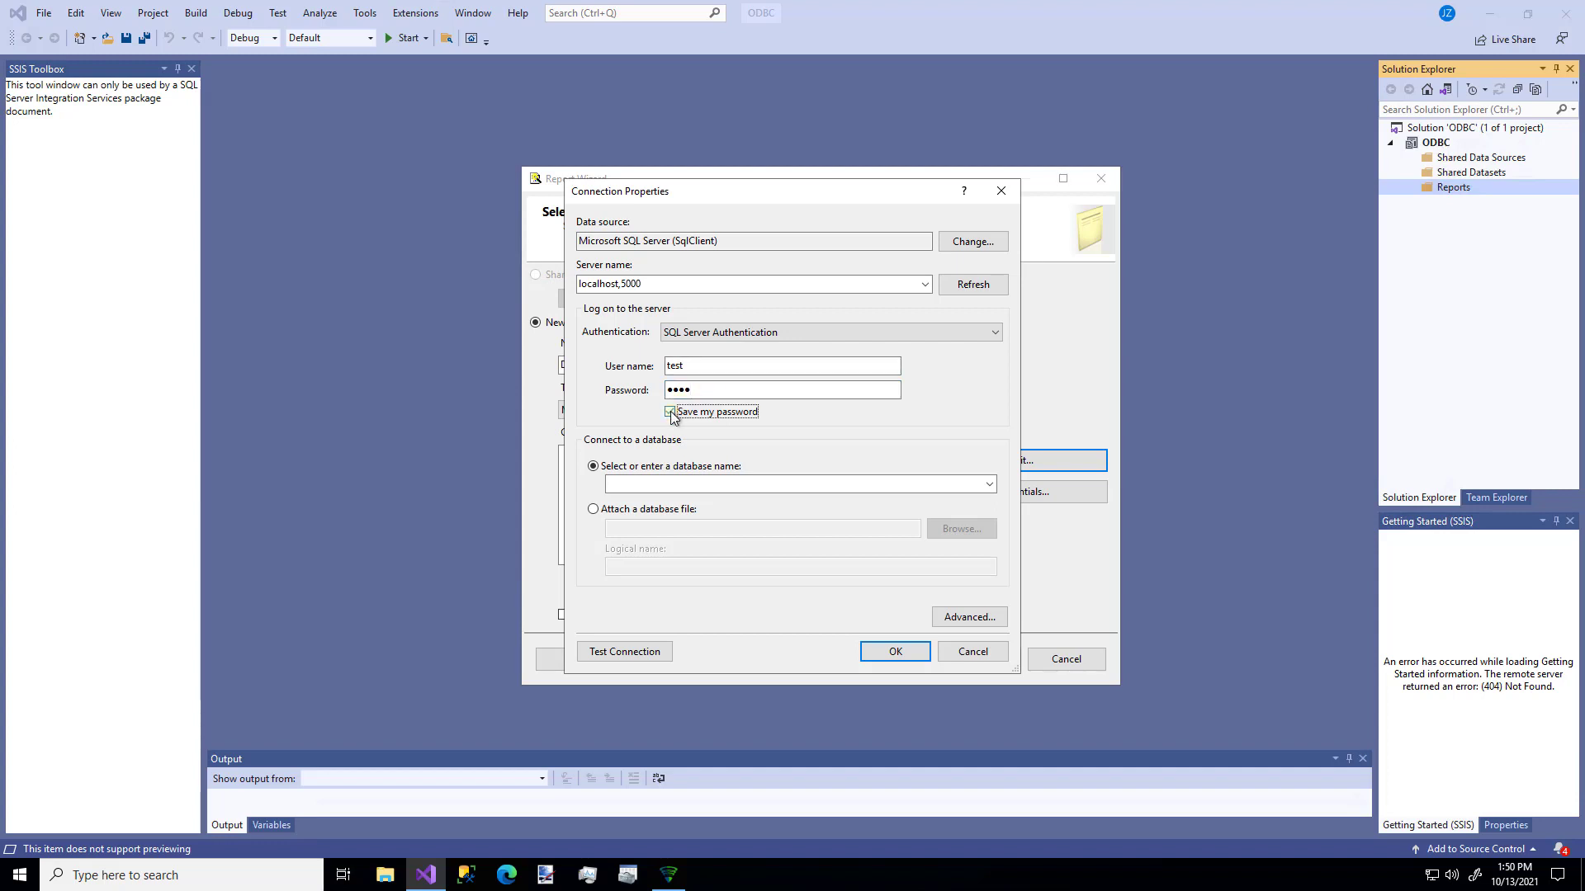
# - Choose the zsgateway database, test the connection successfully, and confirm the settings
pyautogui.click(989, 486)
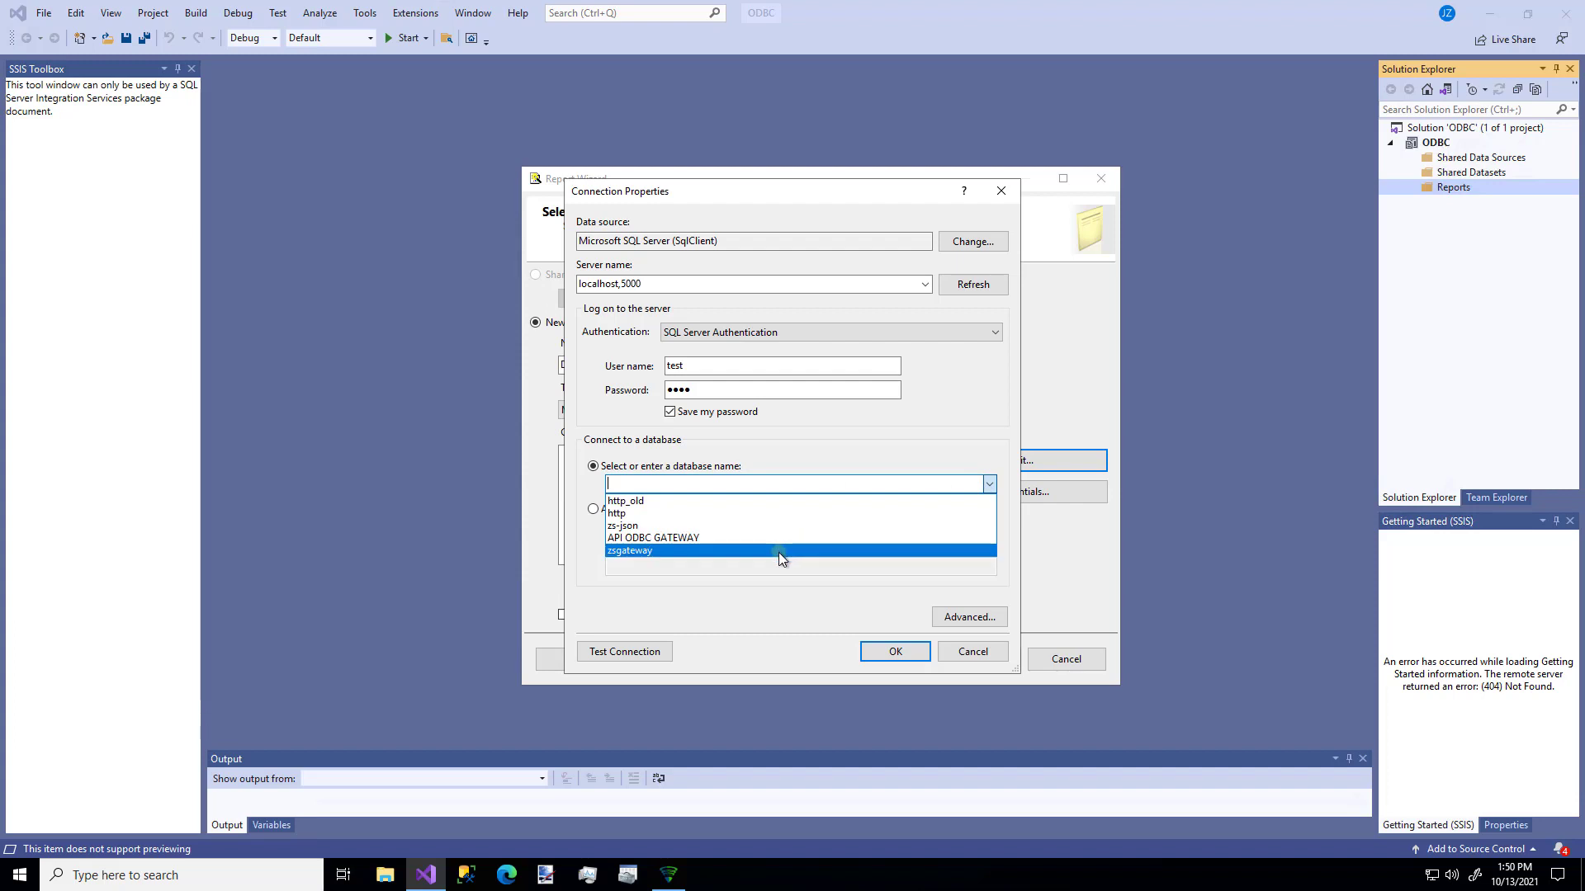
pyautogui.click(780, 551)
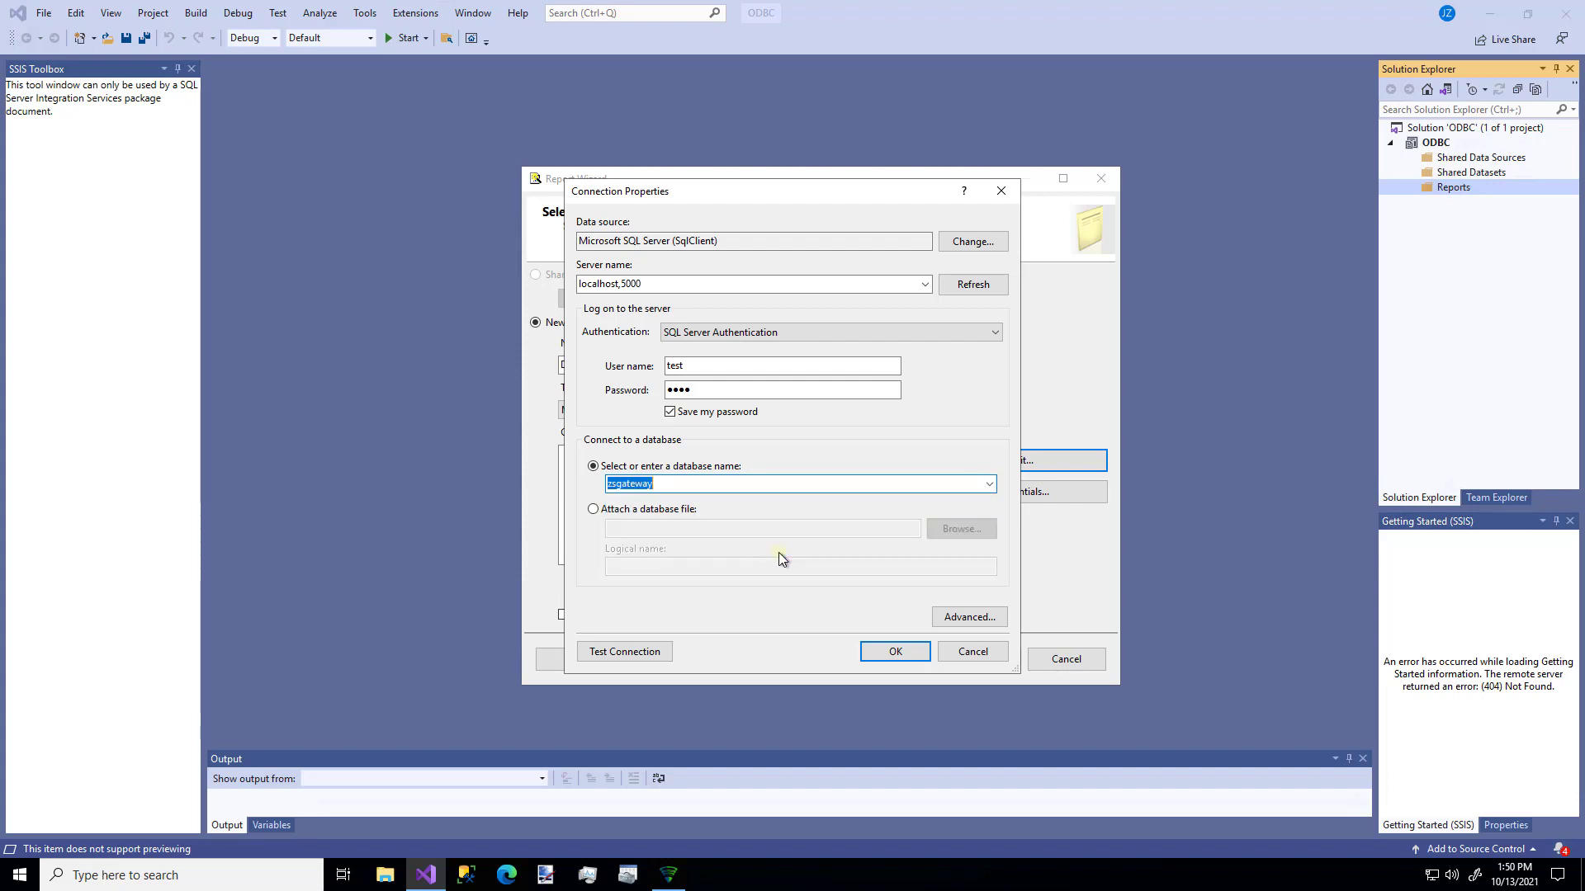
pyautogui.click(629, 651)
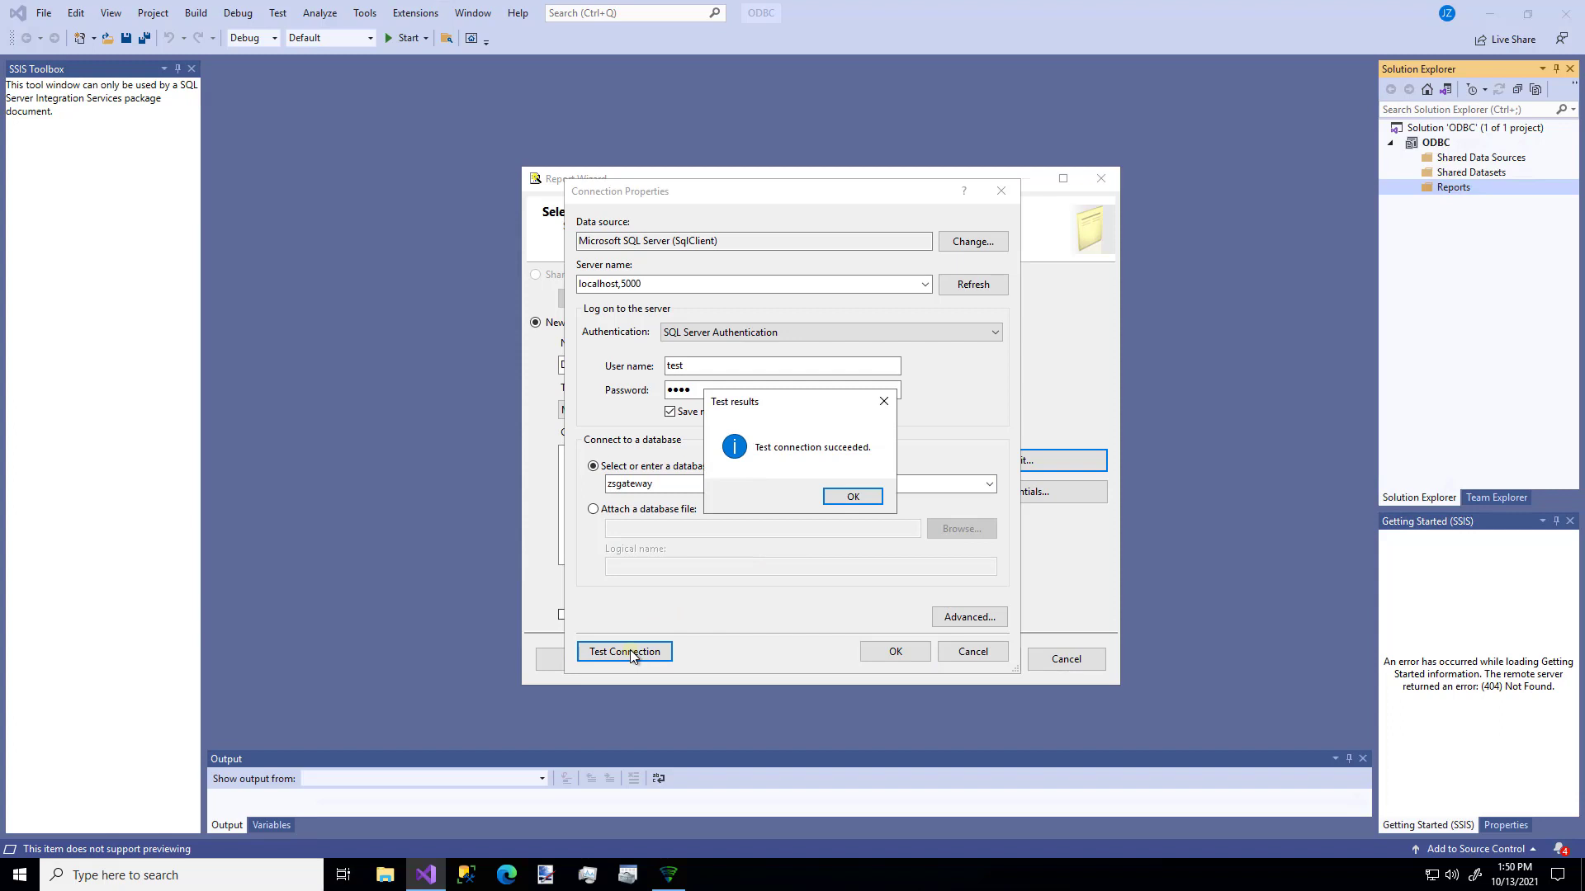
pyautogui.click(851, 495)
pyautogui.click(904, 649)
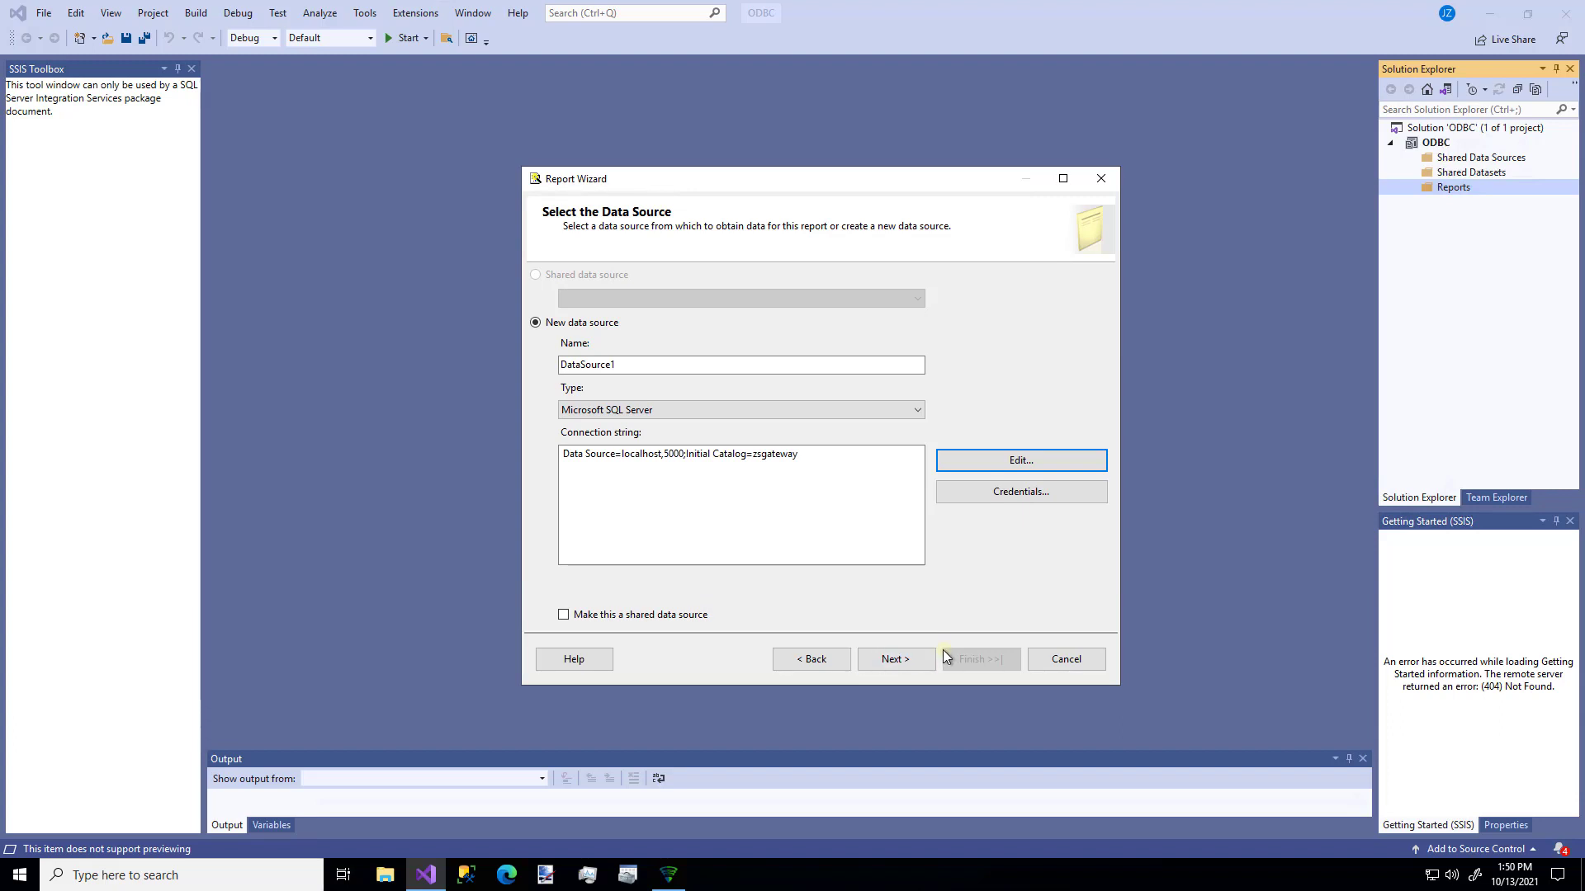
# - Enter the query 'select * from customers' as the report's query string
pyautogui.click(889, 669)
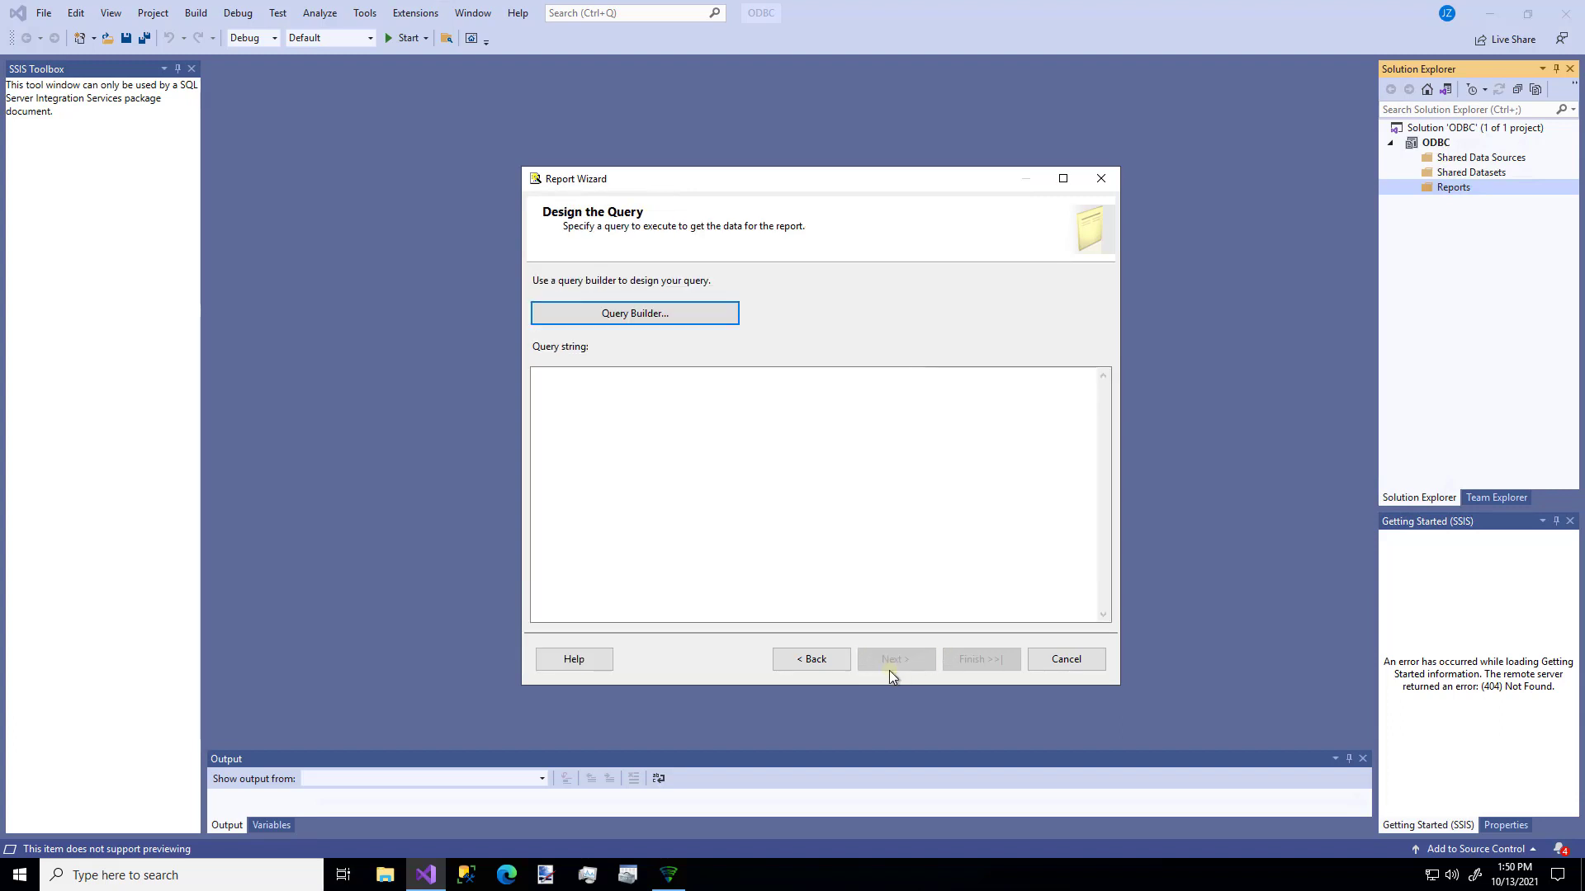
pyautogui.click(707, 497)
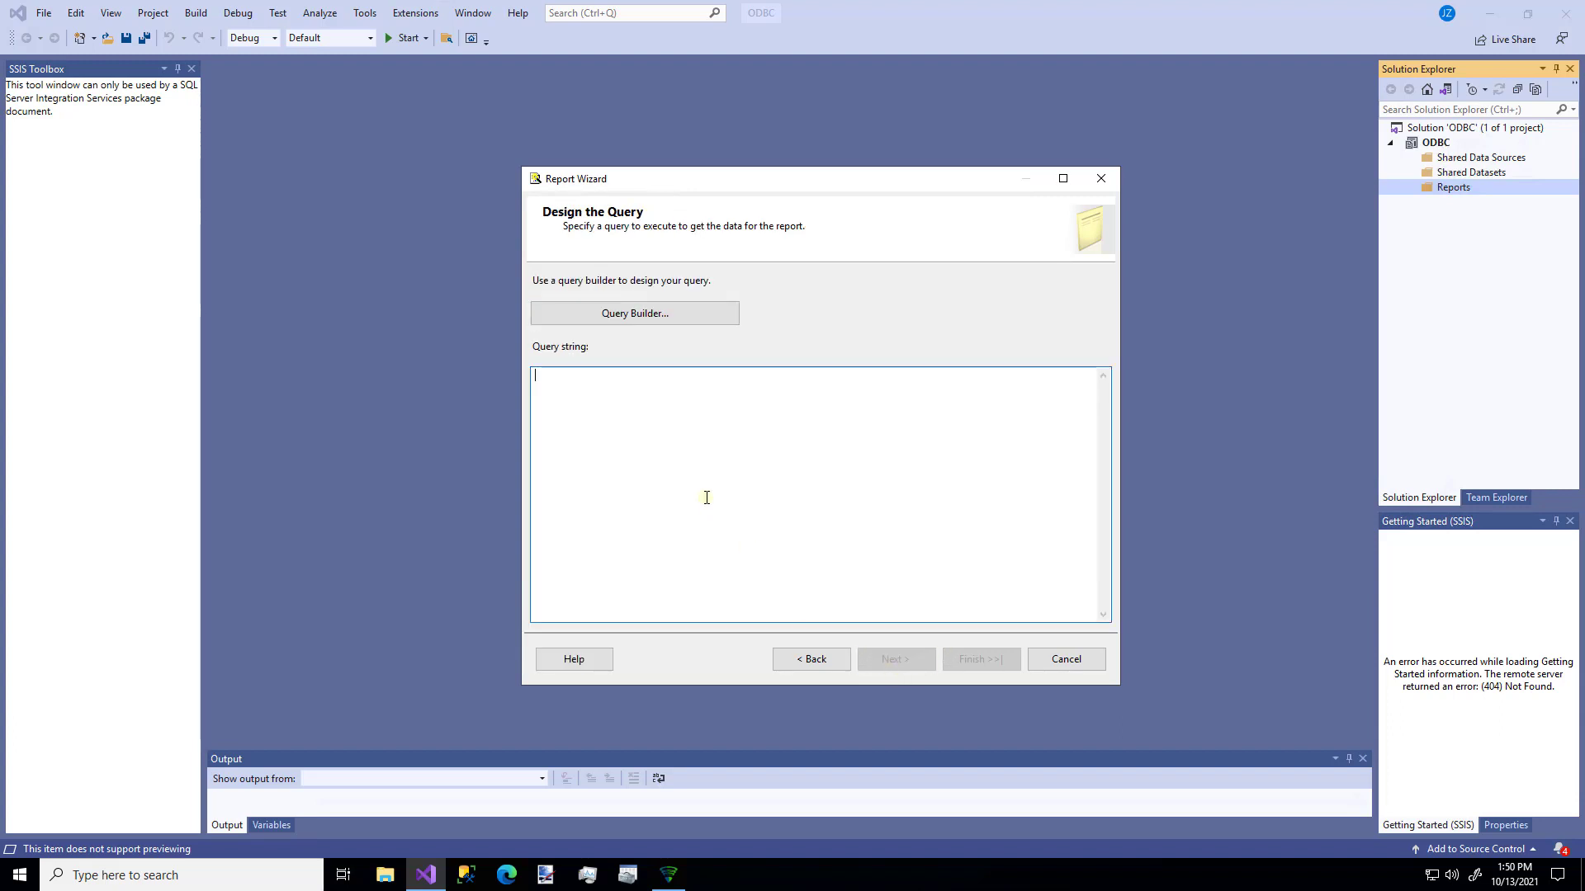
pyautogui.write('select *')
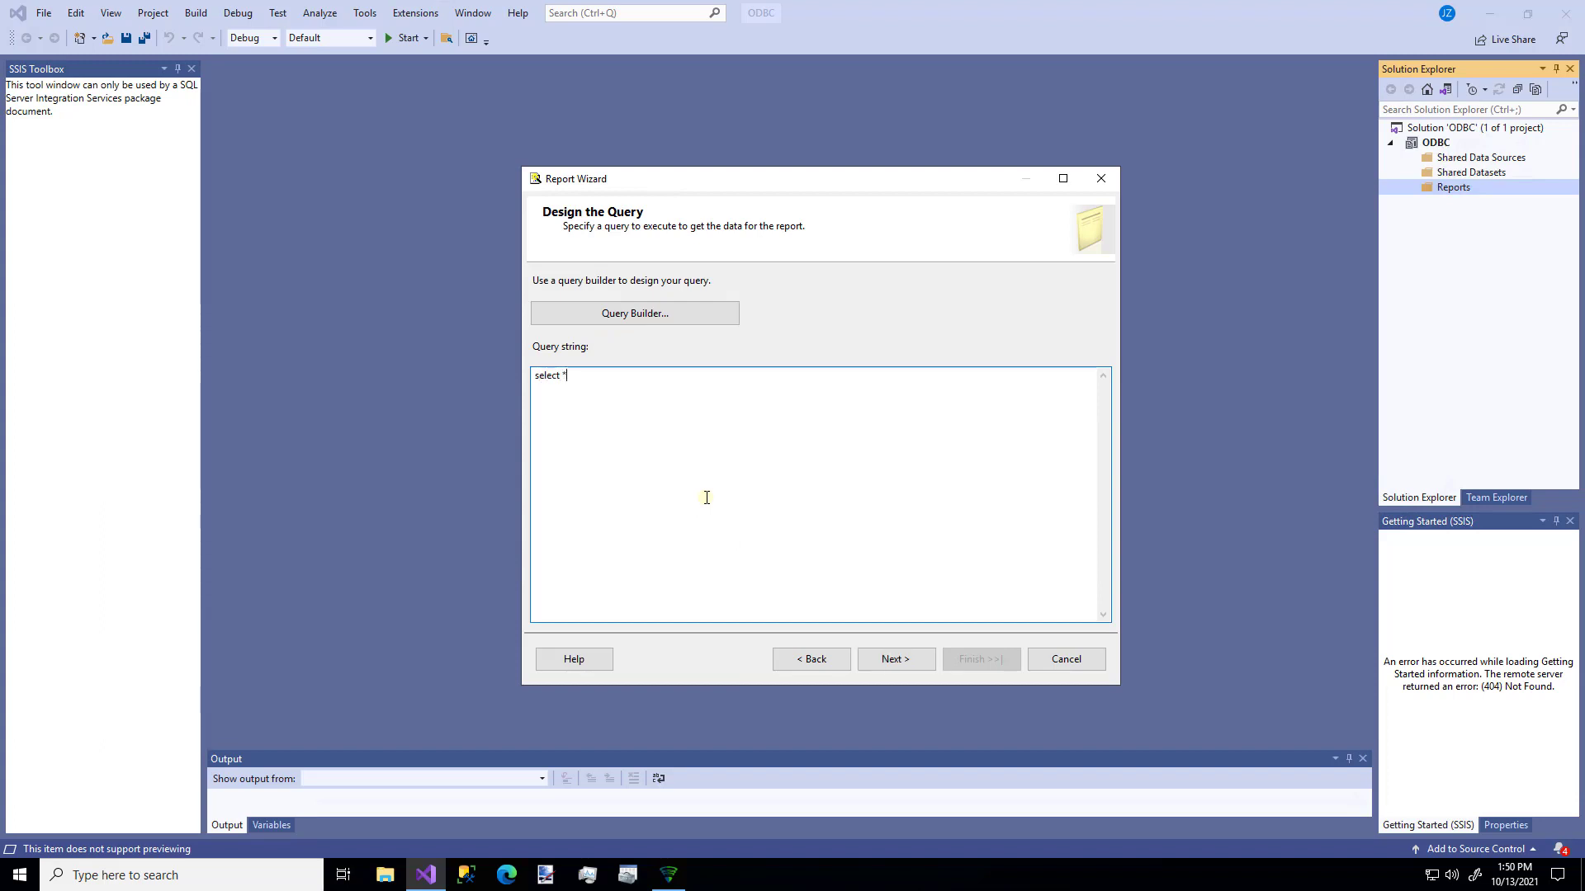
pyautogui.write(' from customers')
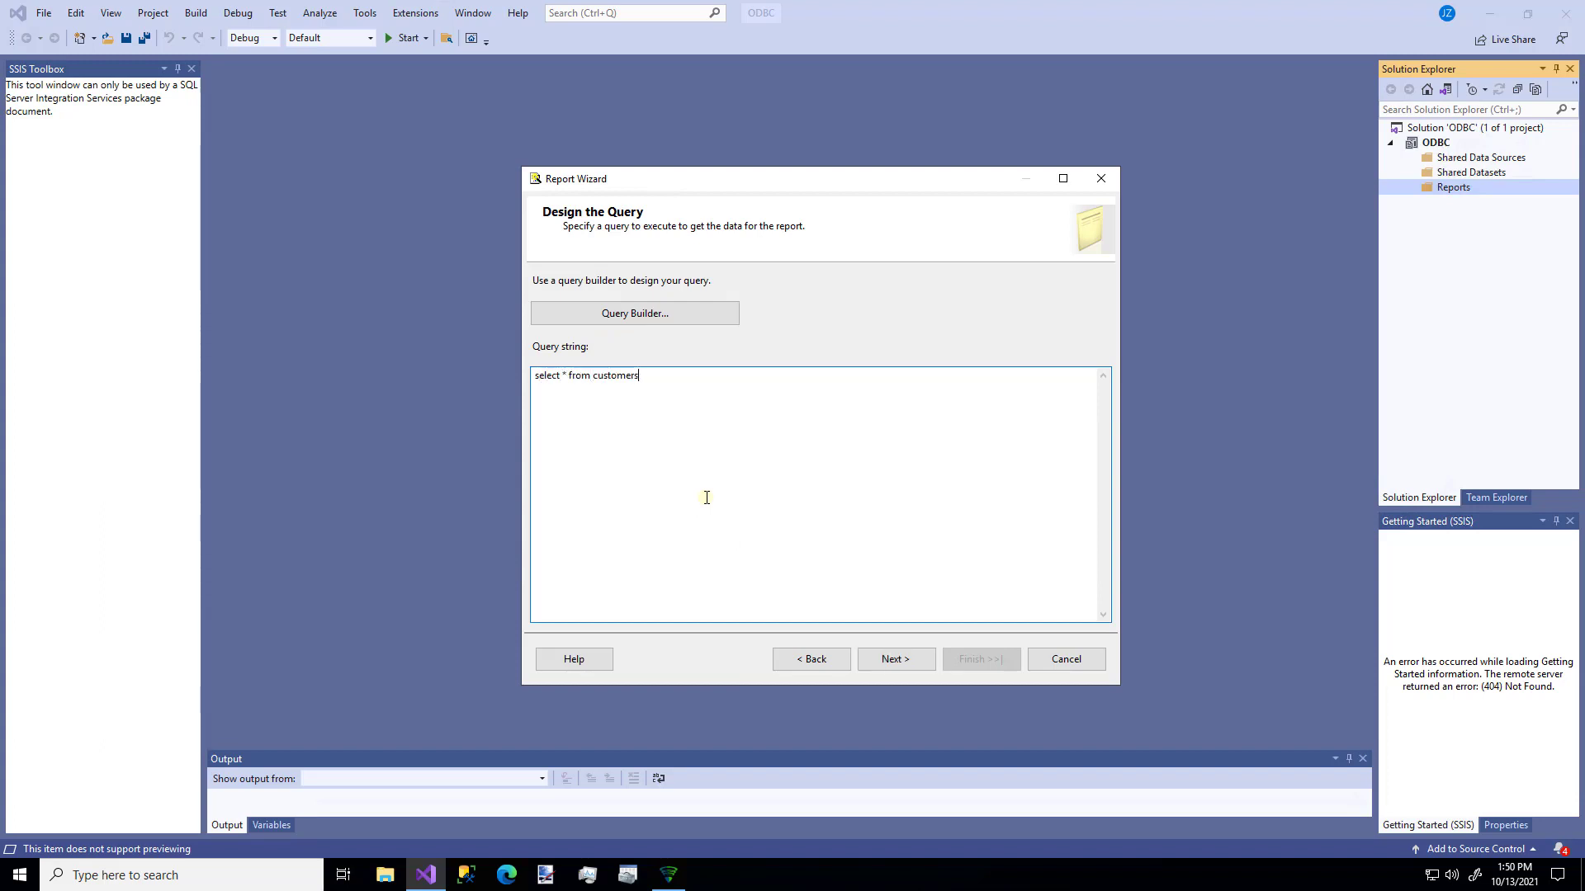
# - Keep the Tabular layout and put all fields, CustomerID to Fax, into Details
pyautogui.click(890, 656)
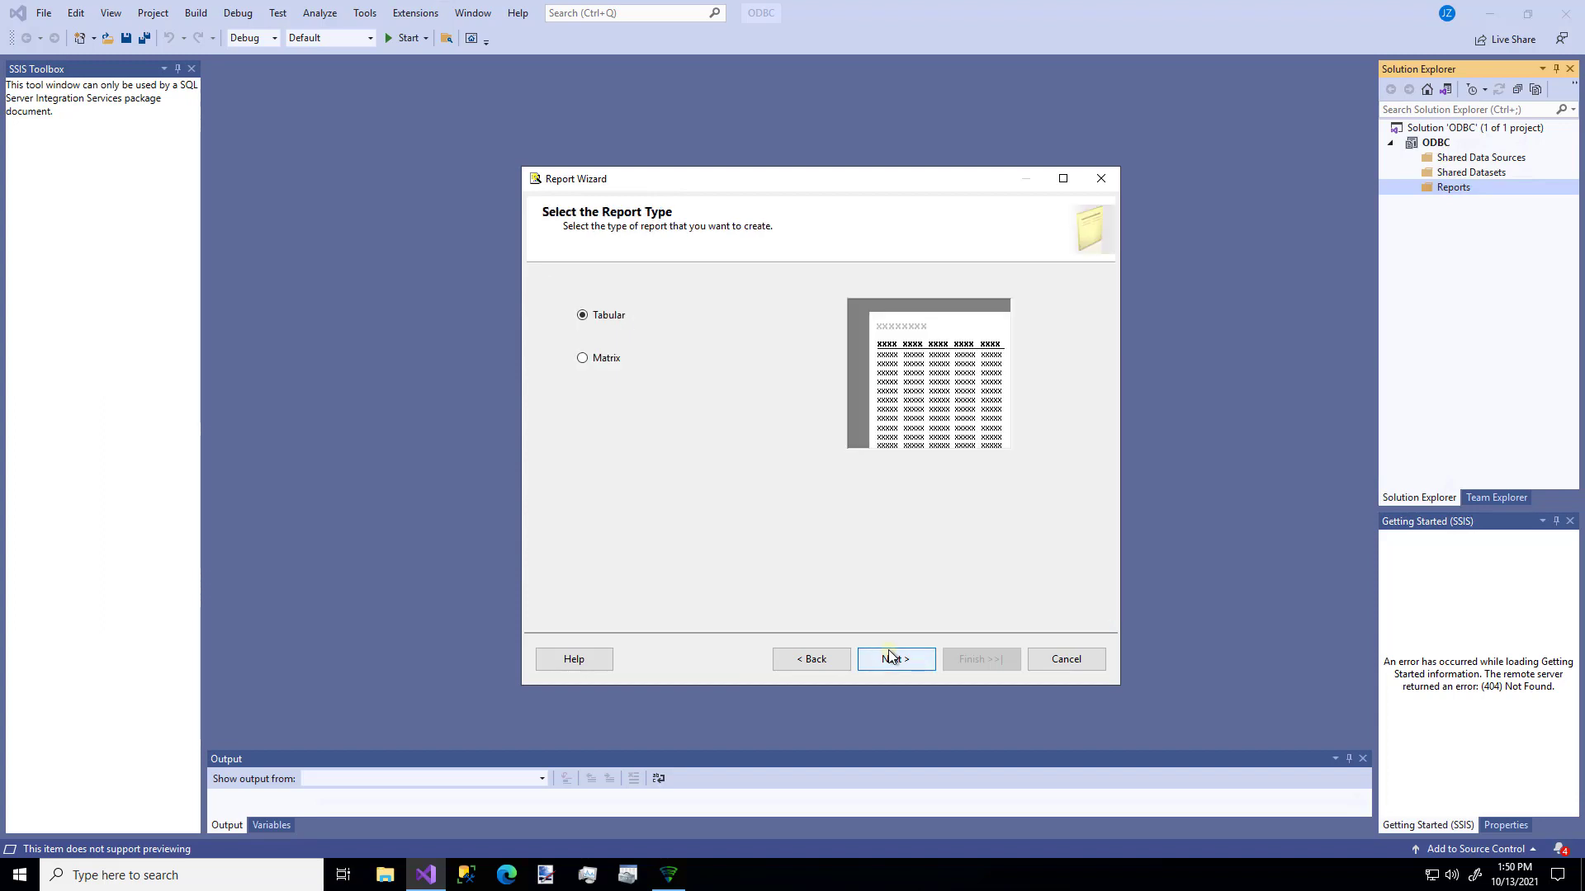
pyautogui.click(890, 657)
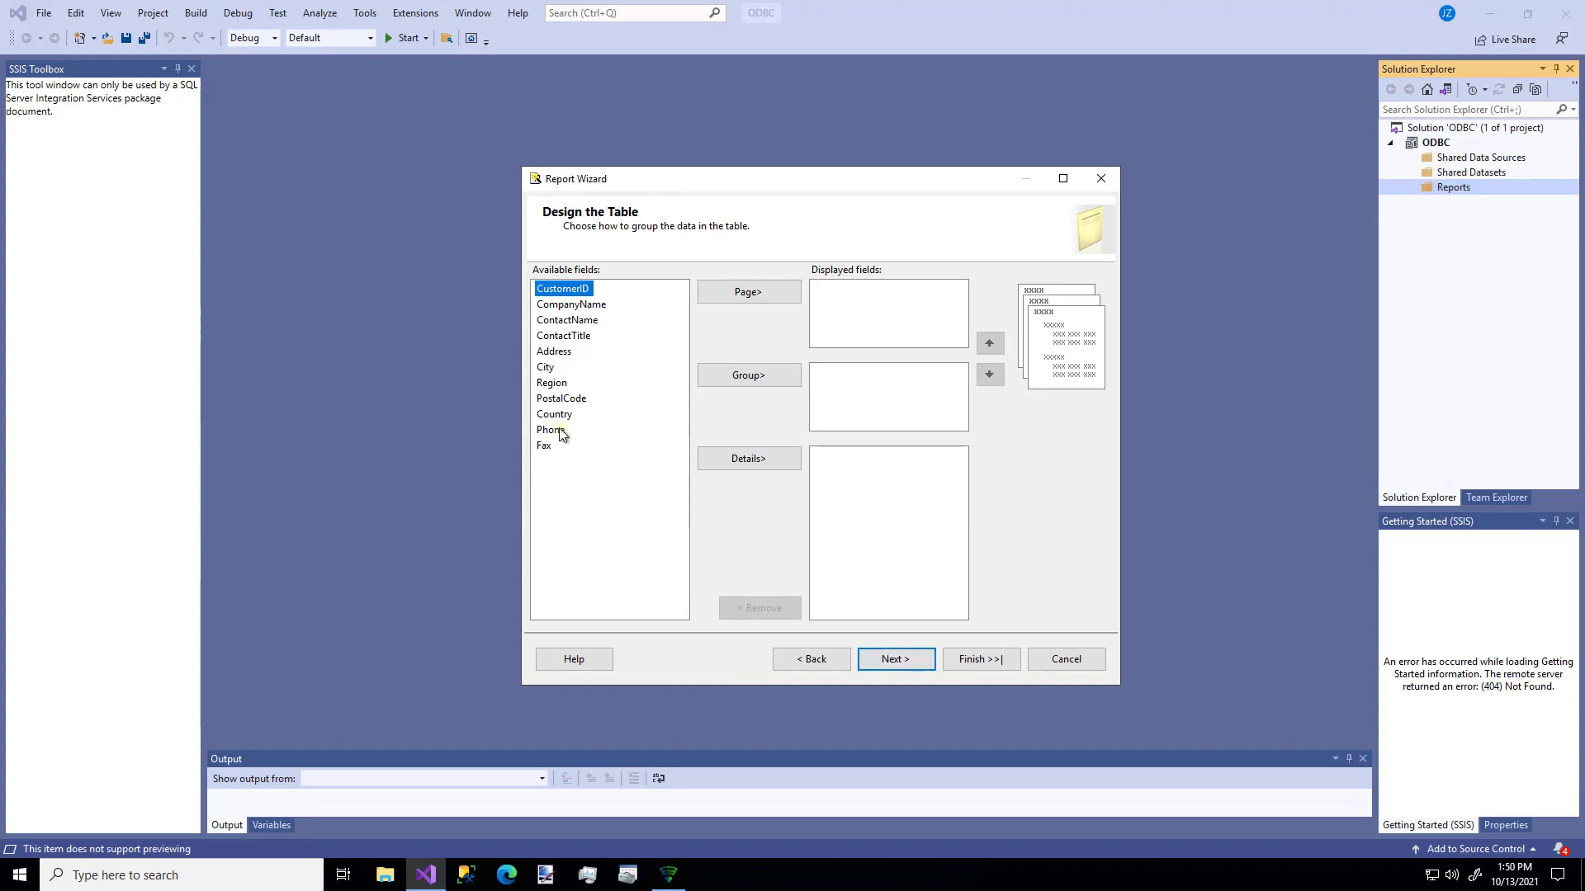
pyautogui.hotkey('shift', 'Down')
pyautogui.hotkey('shift', 'Down')
pyautogui.hotkey('shift', 'Down')
pyautogui.hotkey('shift', 'Down')
pyautogui.hotkey('shift', 'Down')
pyautogui.hotkey('shift', 'Down')
pyautogui.hotkey('shift', 'Down')
pyautogui.hotkey('shift', 'Down')
pyautogui.hotkey('shift', 'Down')
pyautogui.hotkey('shift', 'Down')
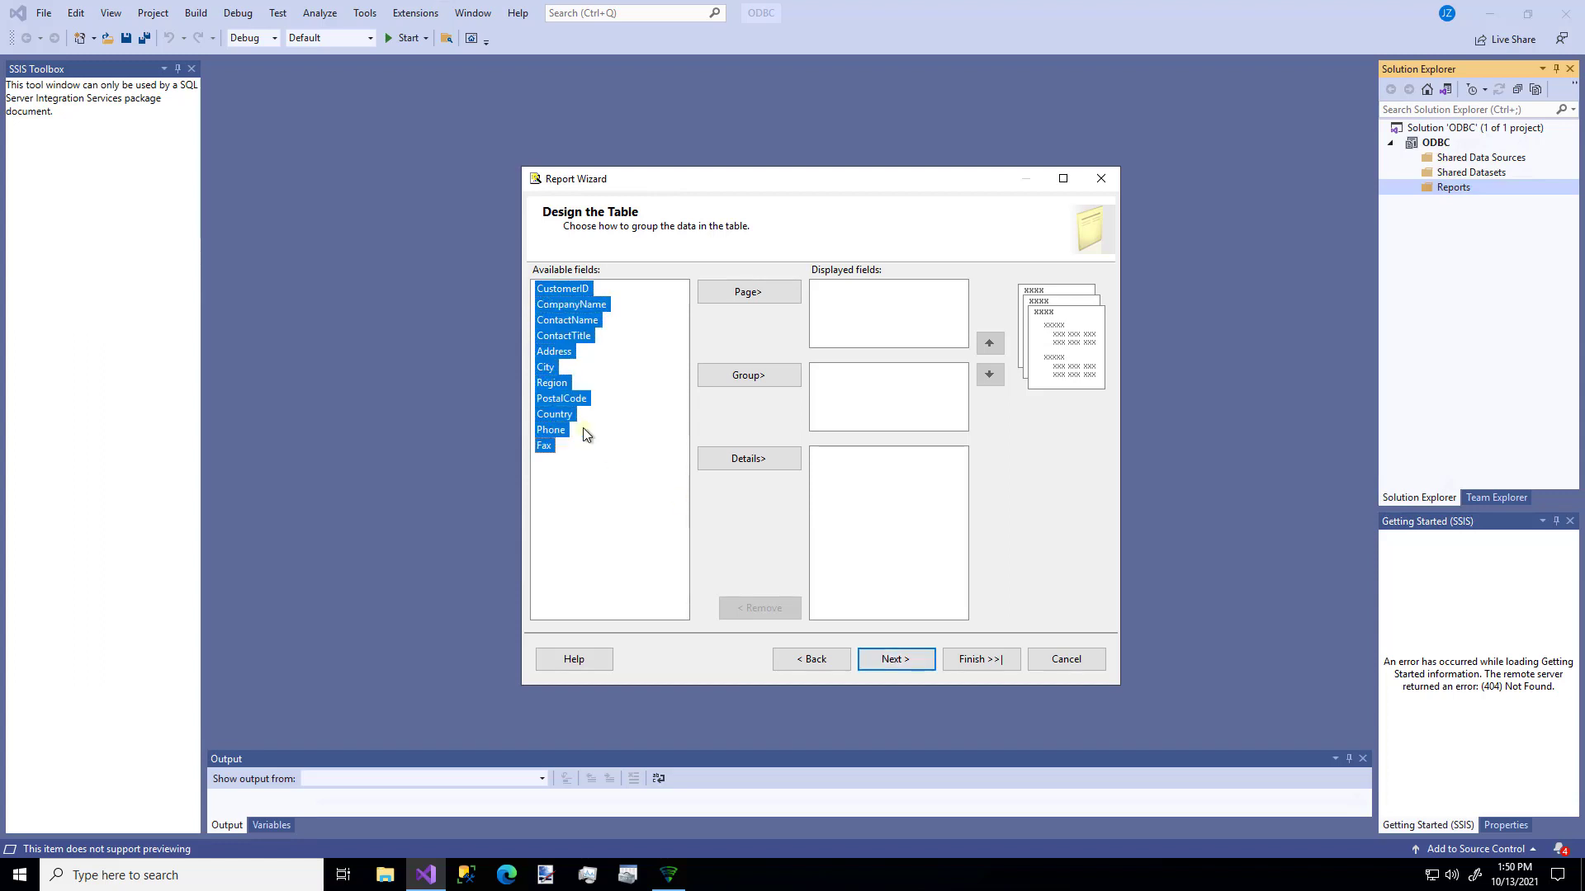
pyautogui.click(728, 457)
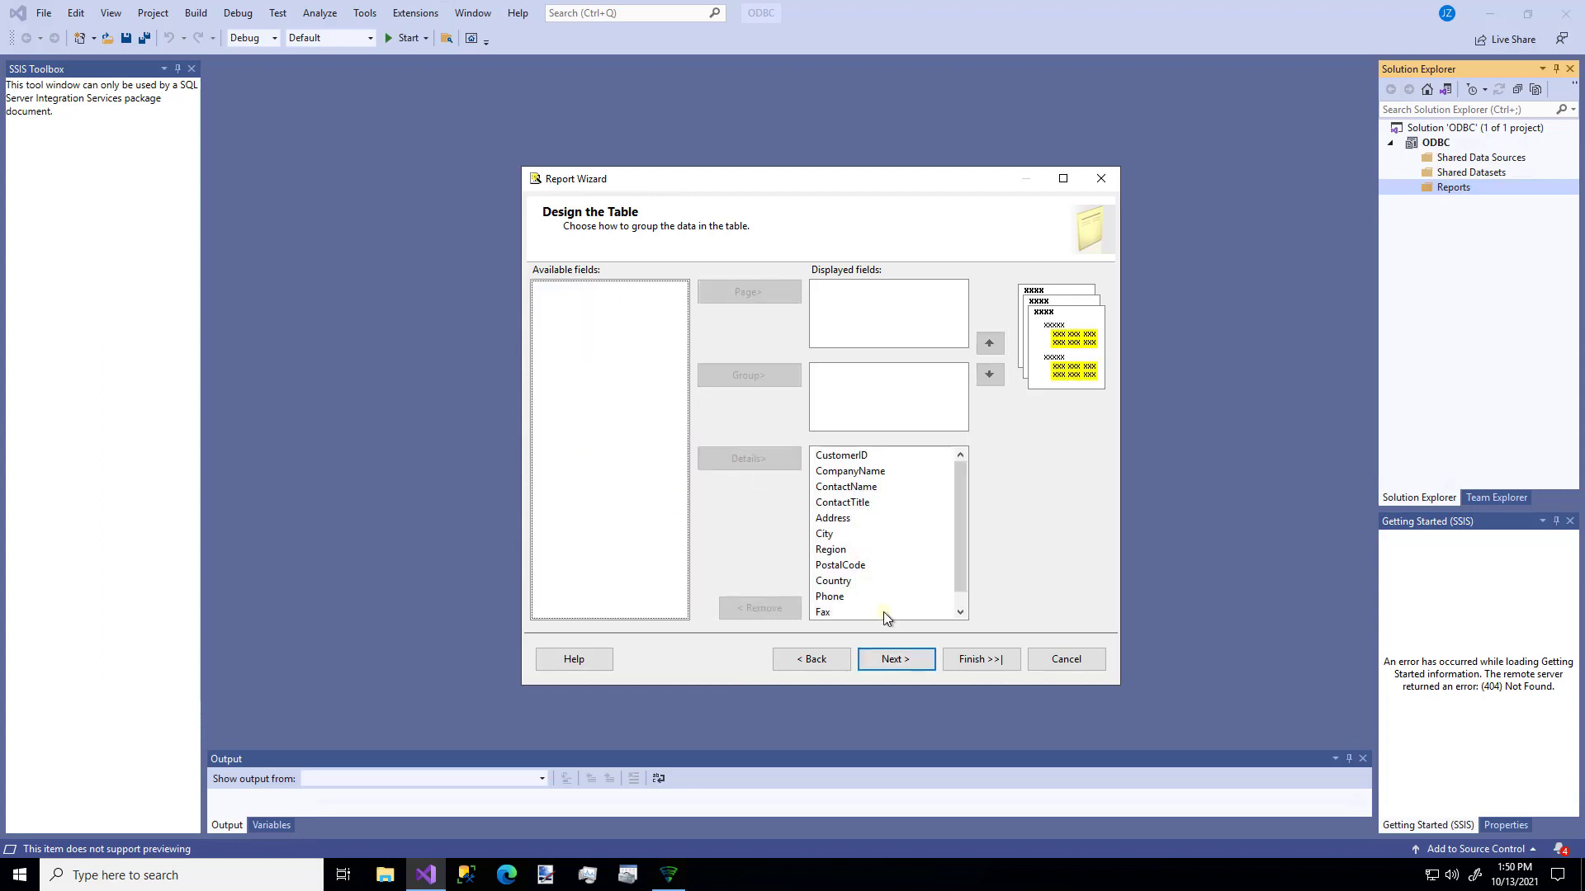
pyautogui.click(894, 652)
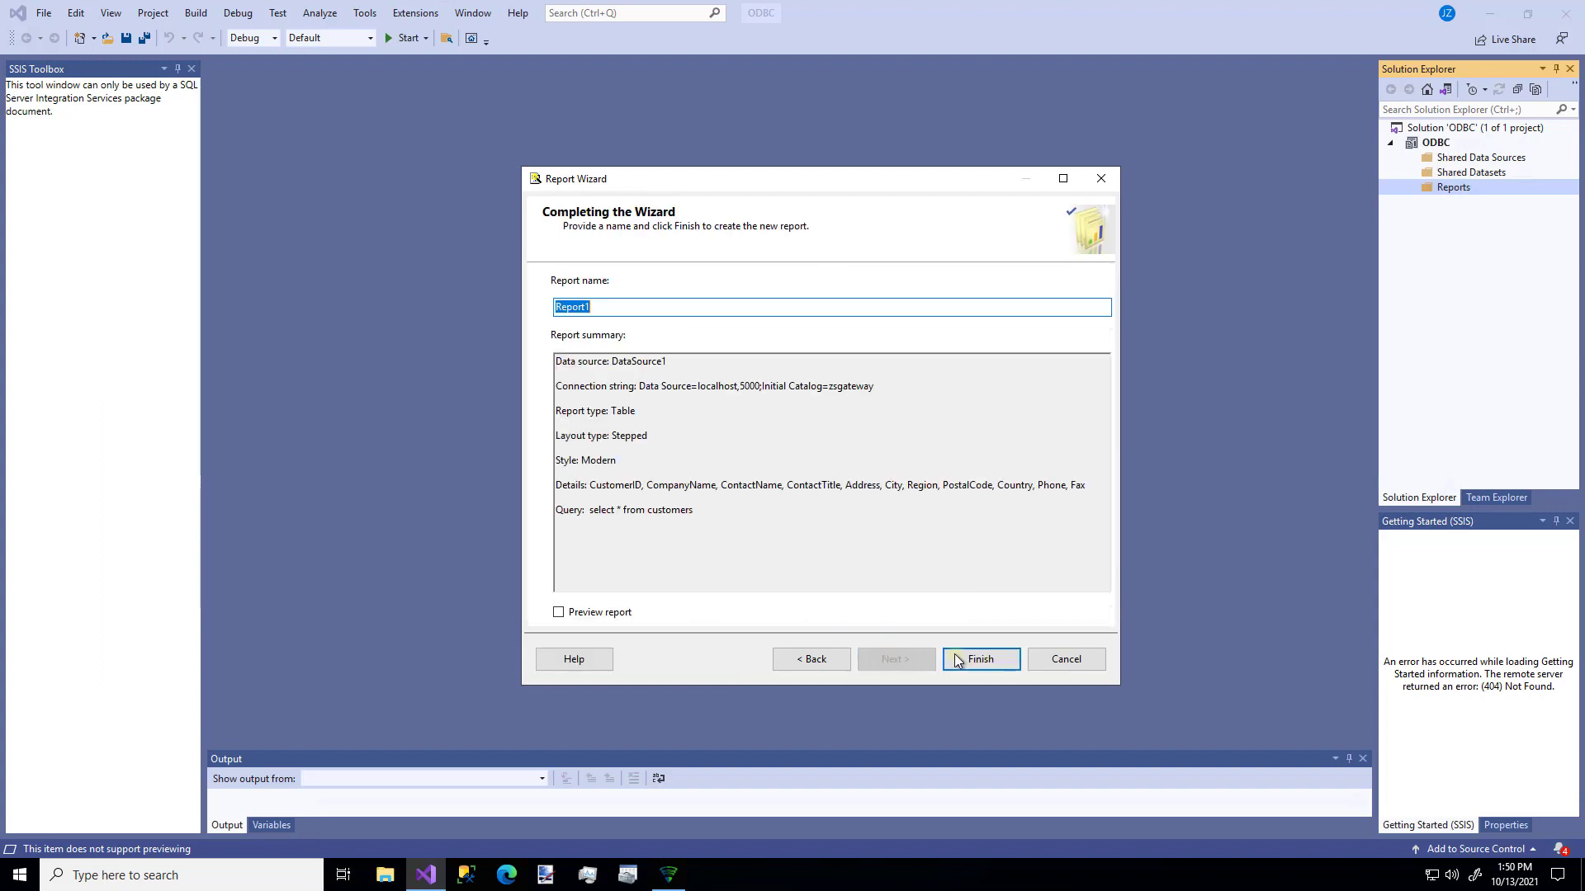
# - Finish Report1, confirm the DataSource1 properties, and preview the rendered customers report
pyautogui.click(982, 660)
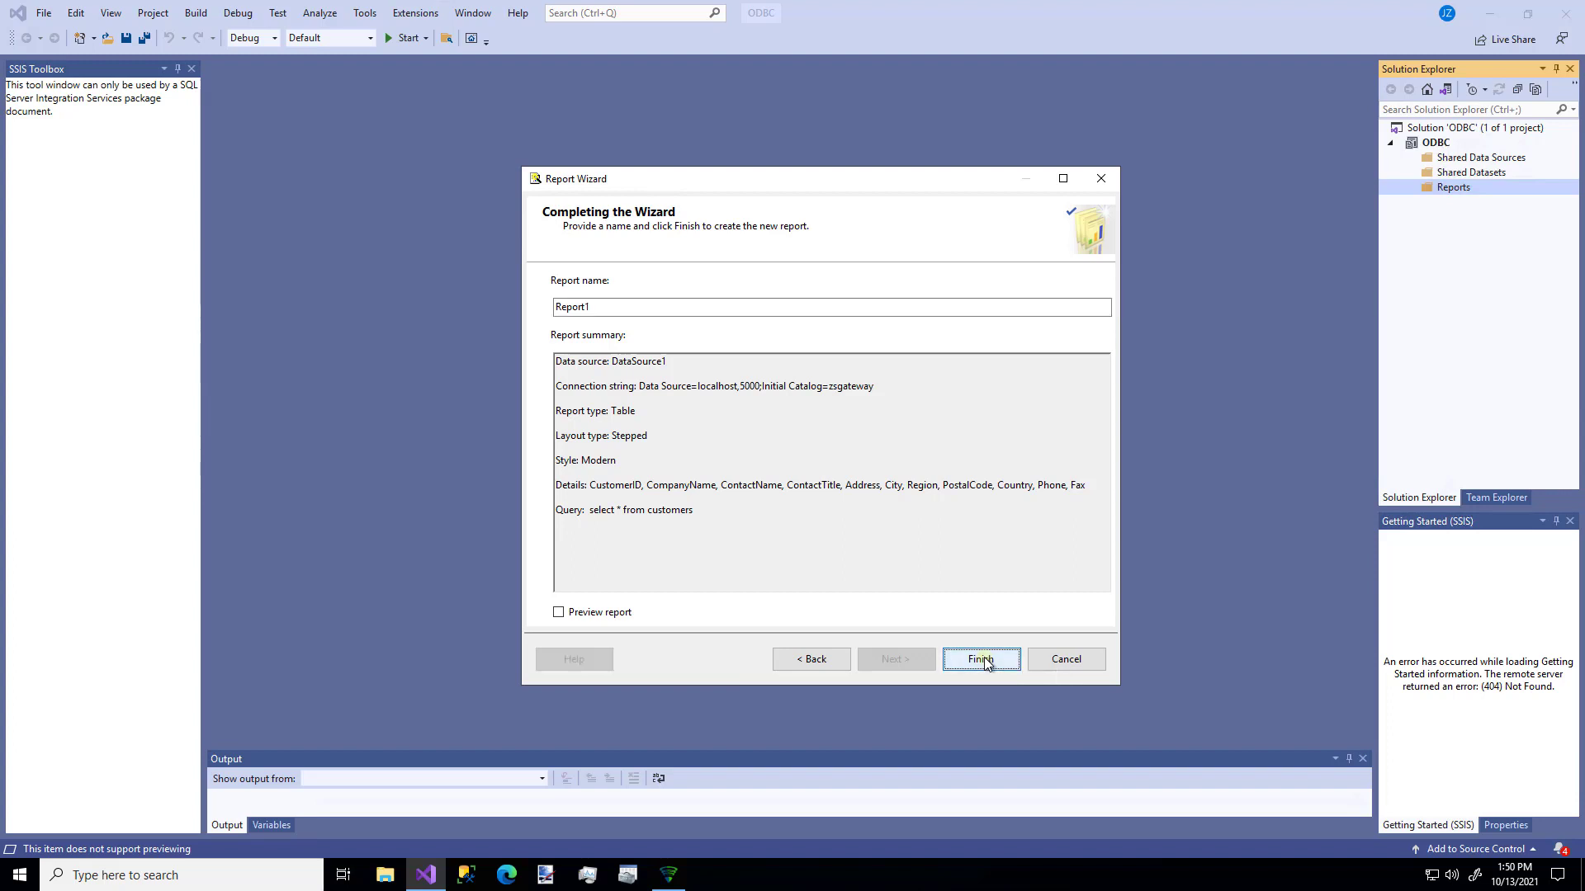
pyautogui.click(1405, 188)
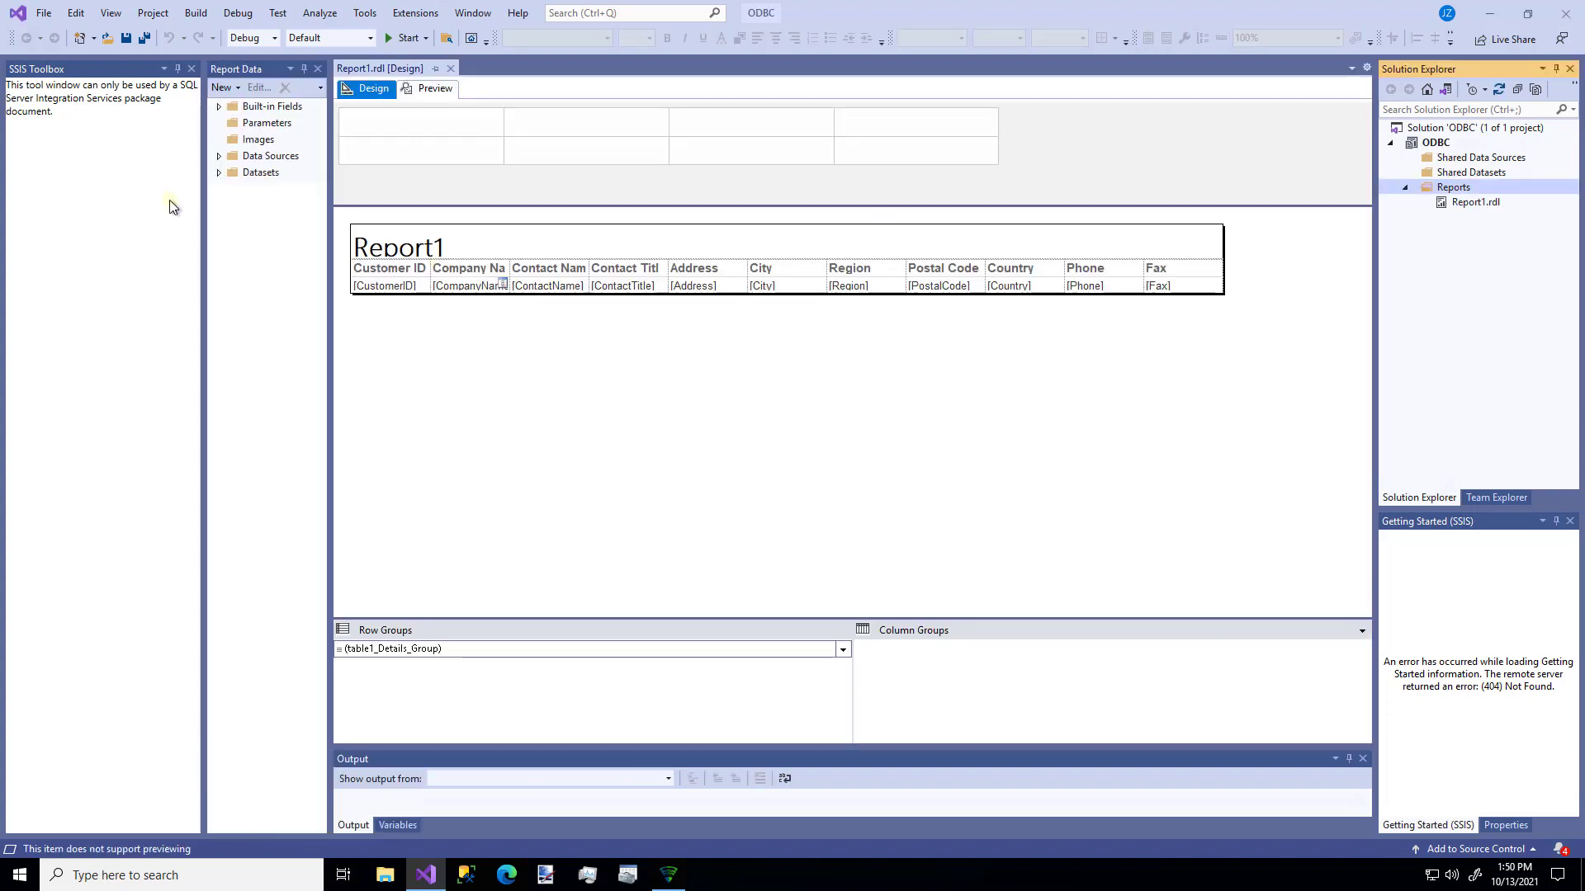
pyautogui.click(219, 156)
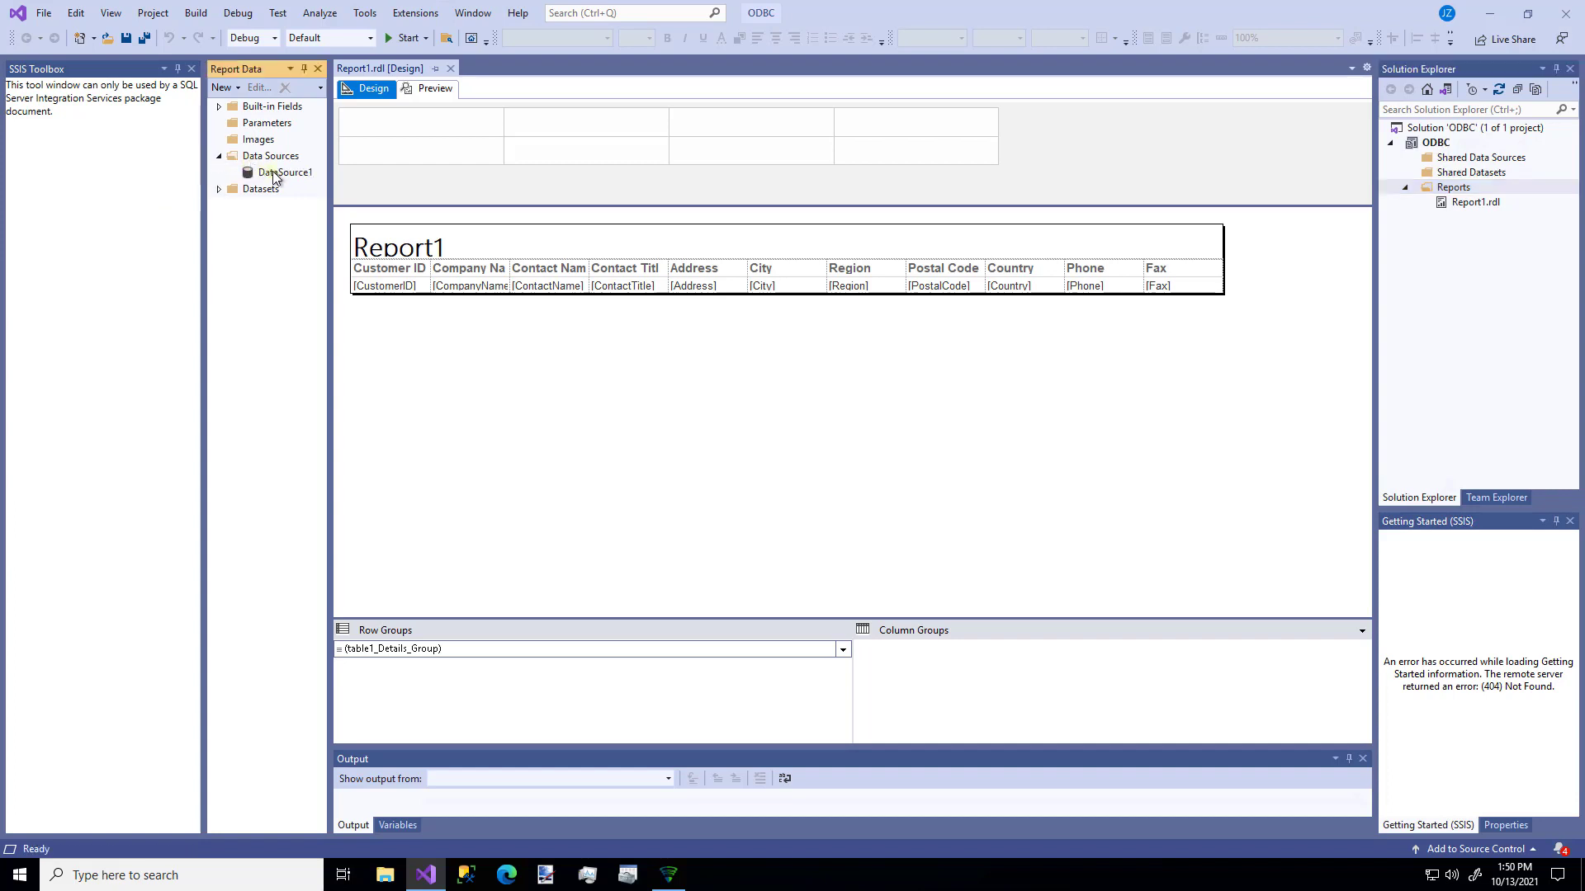
pyautogui.doubleClick(266, 172)
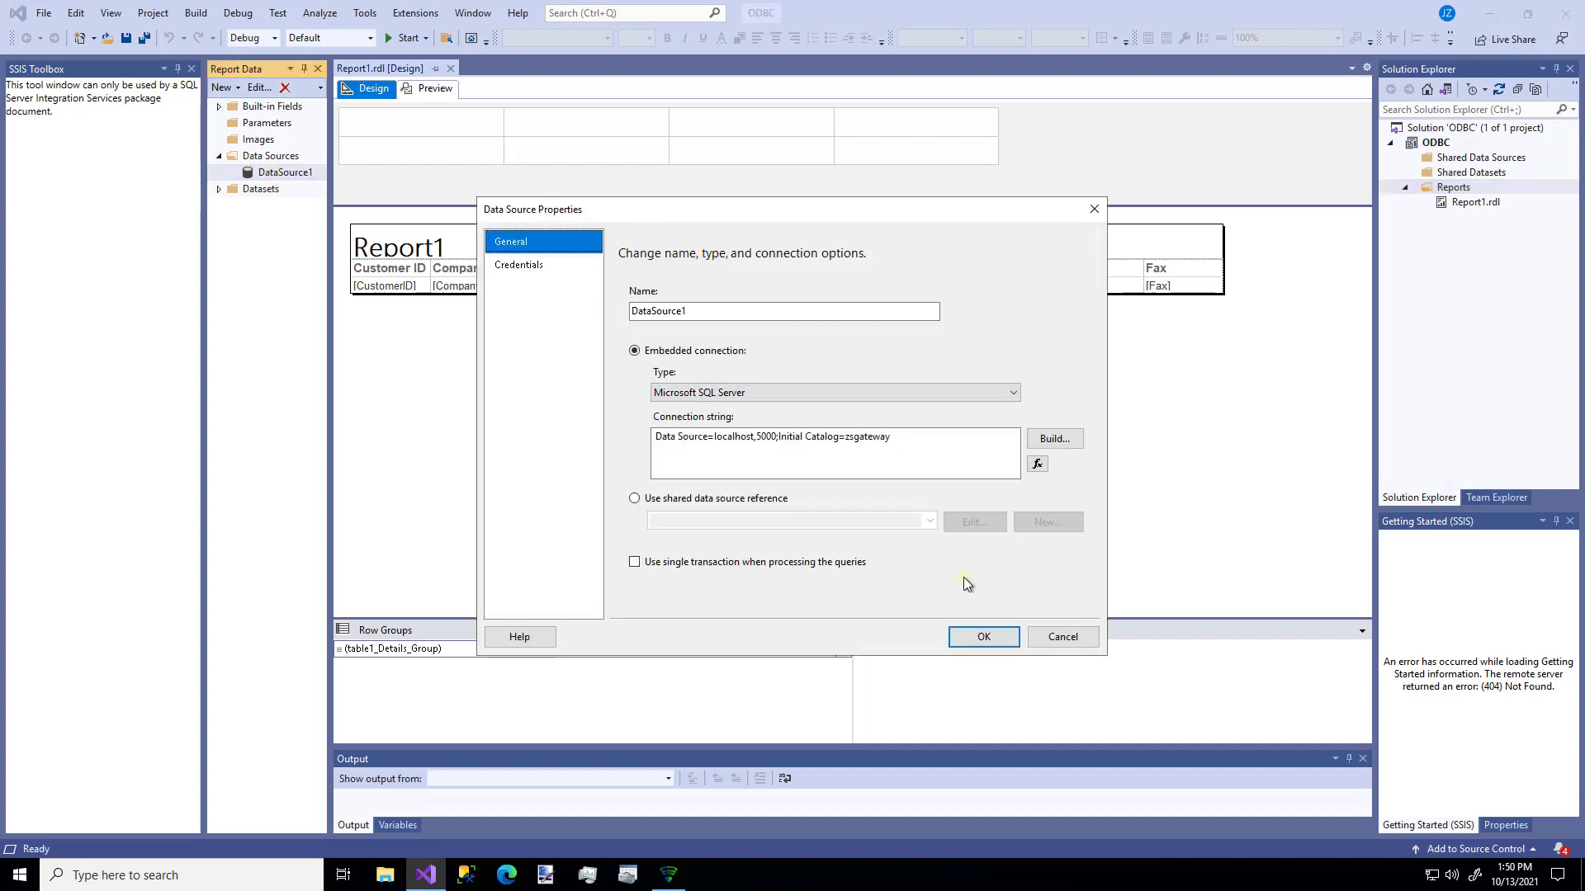
pyautogui.click(991, 635)
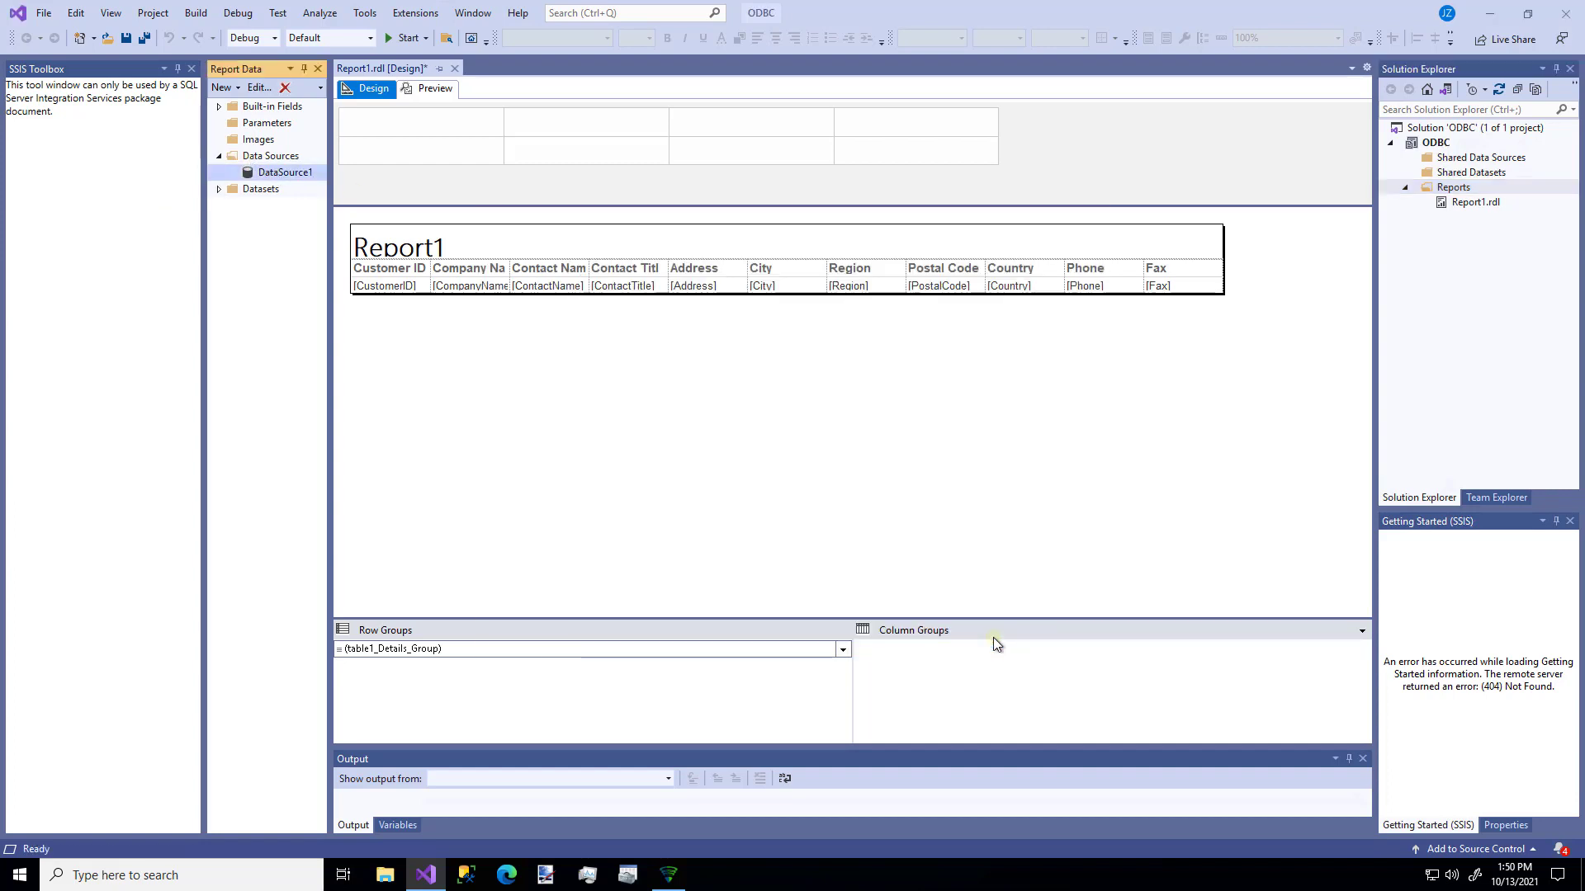
pyautogui.click(437, 87)
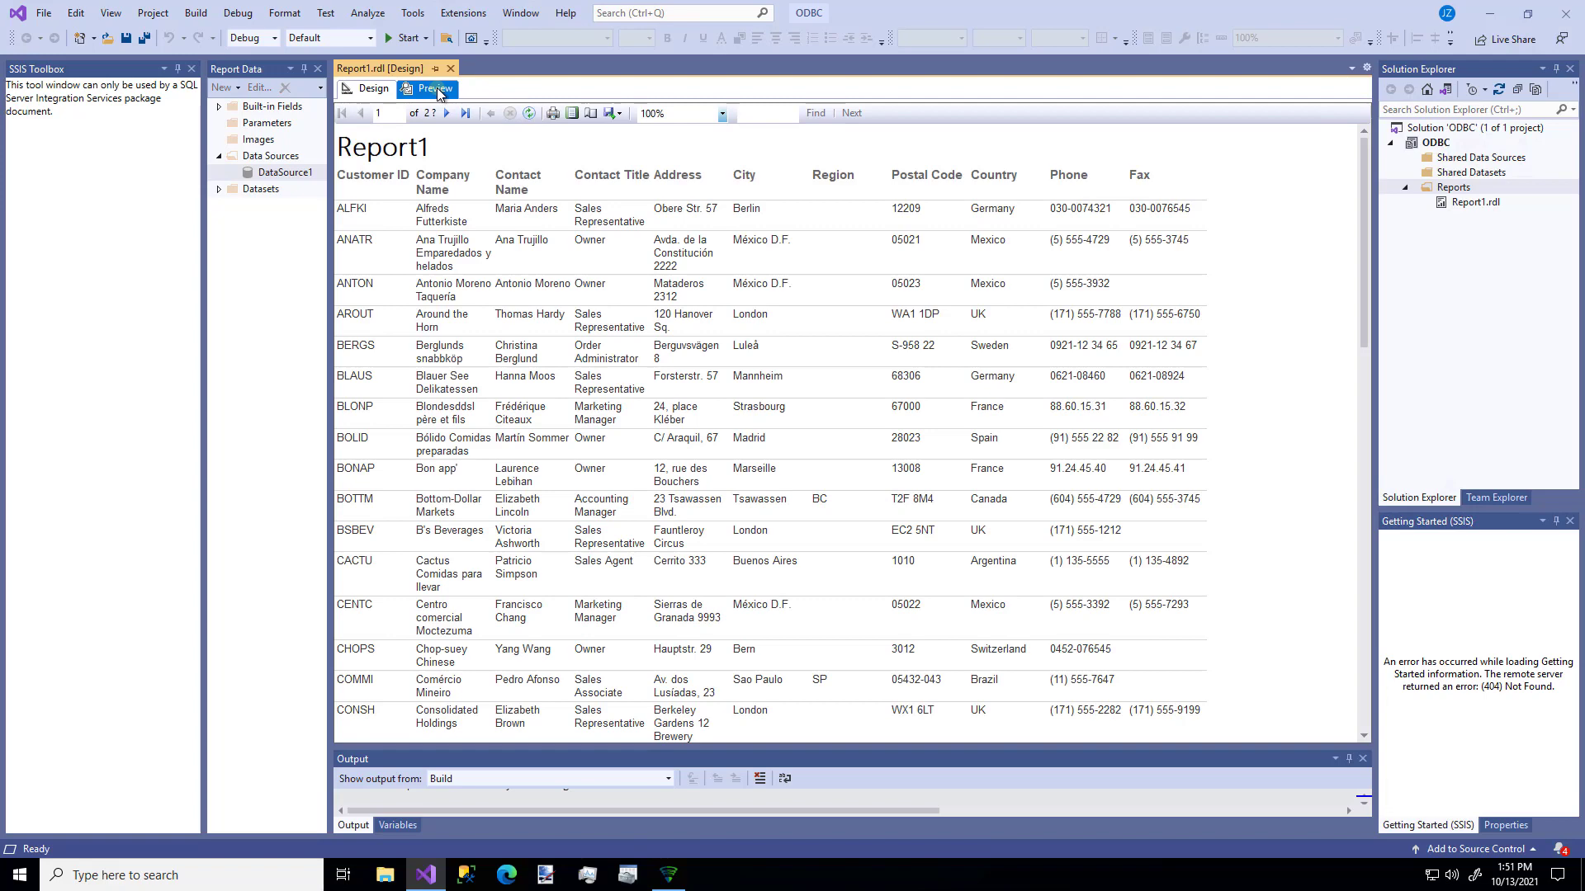
# - Refresh the Report1 preview from the Preview toolbar
pyautogui.click(526, 111)
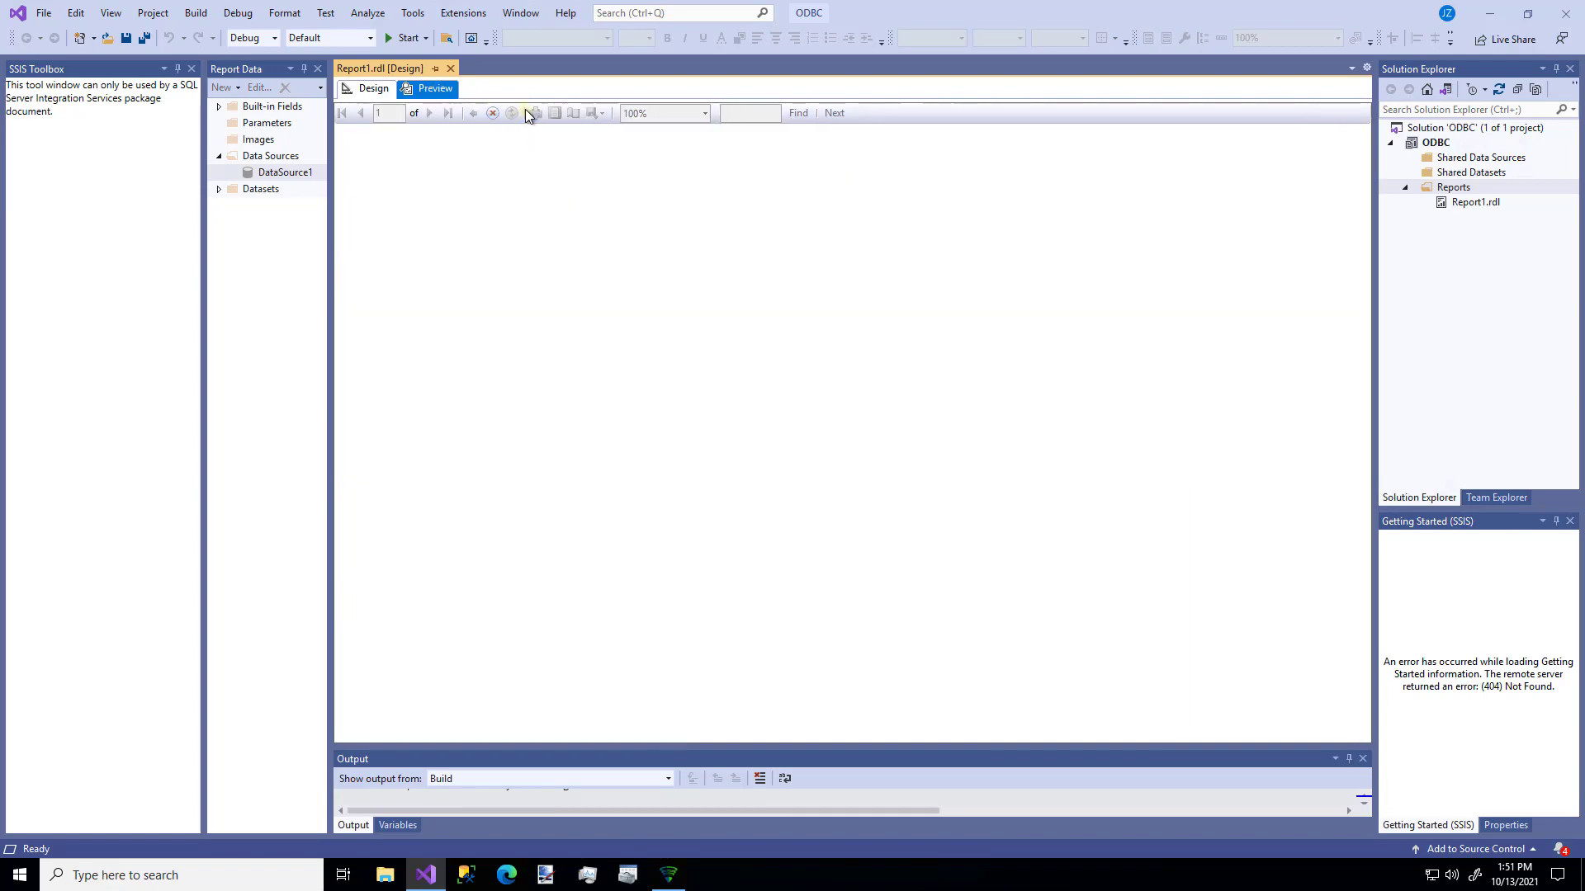